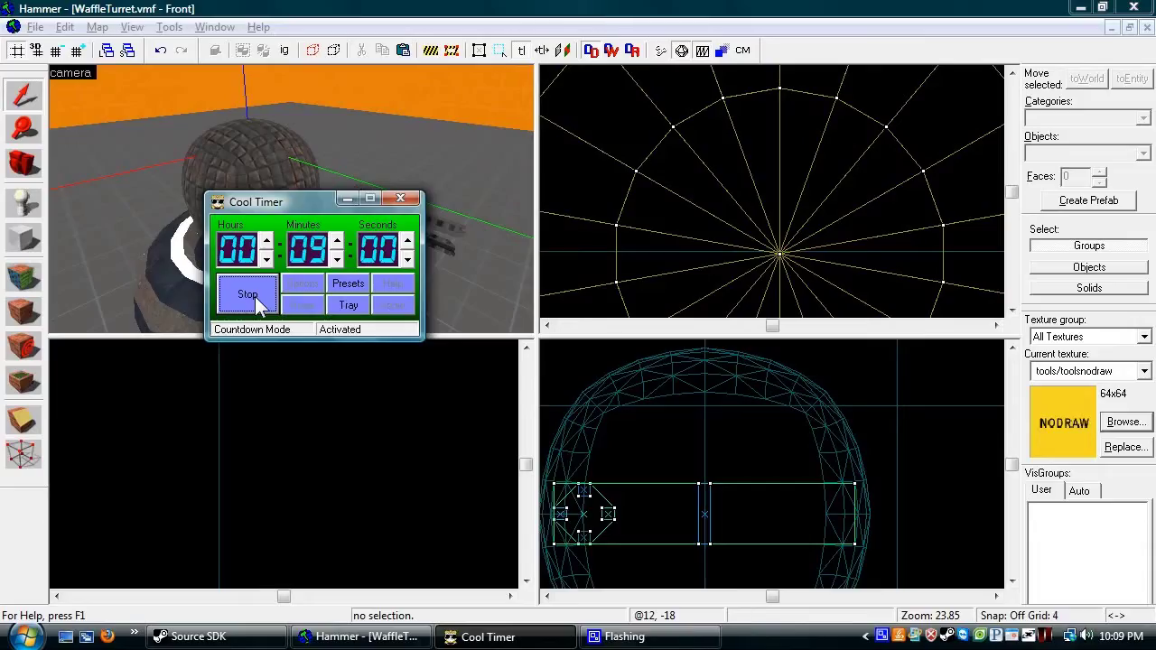
# Step: Select all the solids that make up the gun barrel in the camera view
pyautogui.click(330, 11)
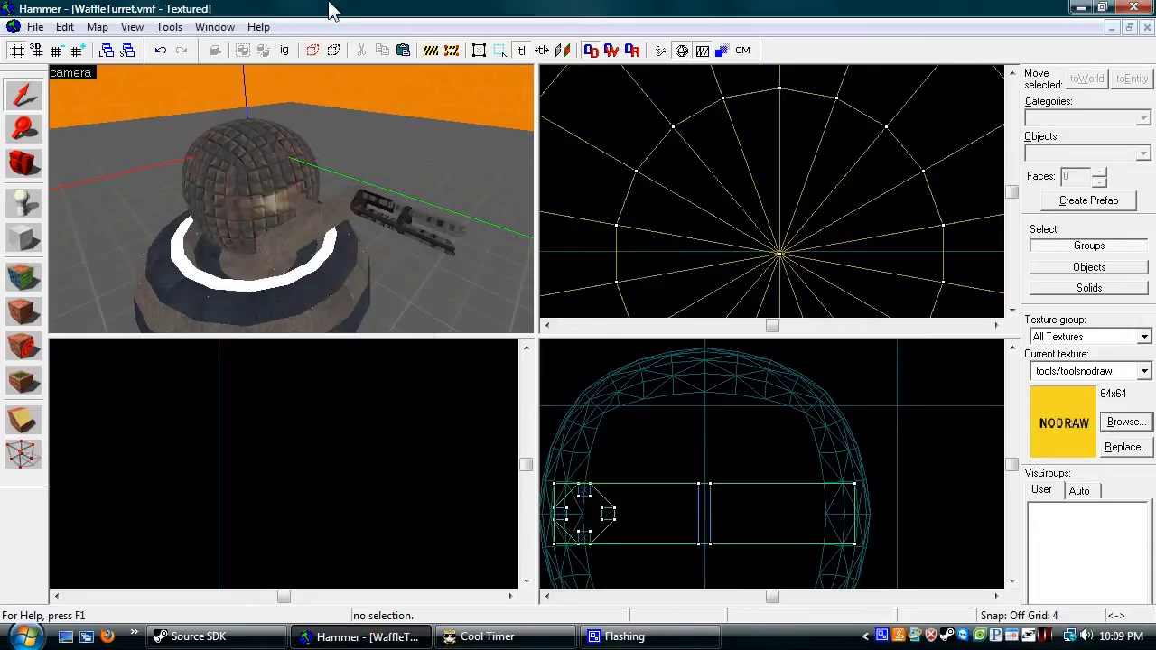
pyautogui.moveTo(381, 199)
pyautogui.mouseDown()
pyautogui.moveTo(412, 221)
pyautogui.moveTo(388, 212)
pyautogui.mouseUp()
pyautogui.click(409, 227)
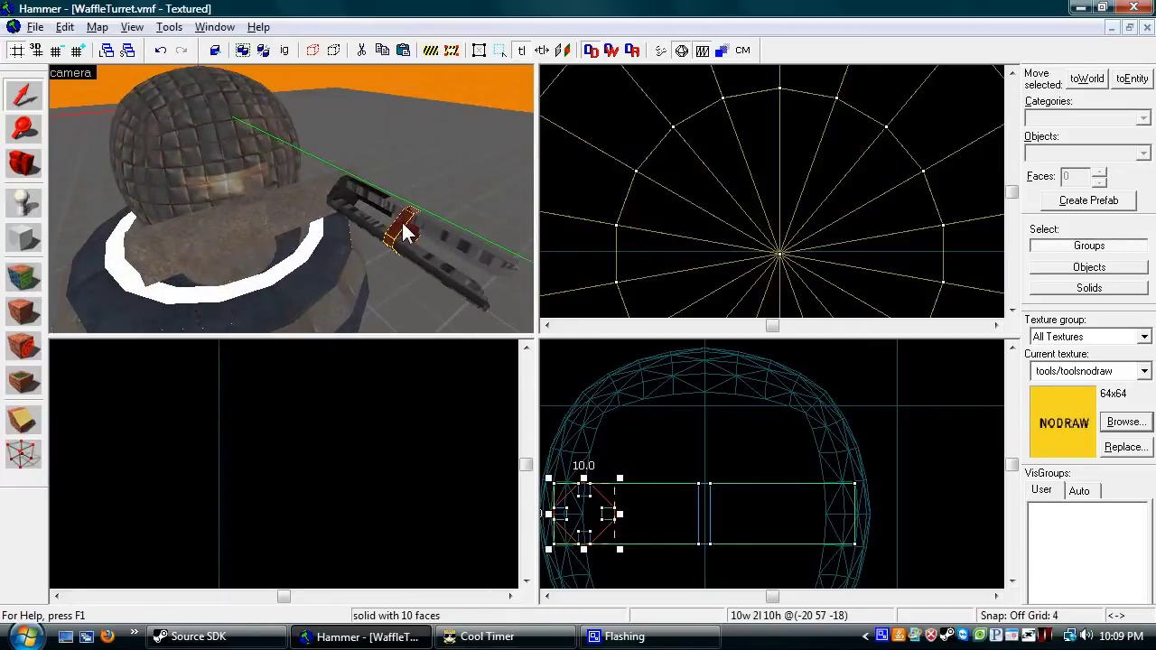
pyautogui.press('d')
pyautogui.click(391, 232)
pyautogui.keyDown('ctrl'); pyautogui.click(386, 269); pyautogui.keyUp('ctrl')
pyautogui.keyDown('ctrl'); pyautogui.click(426, 287); pyautogui.keyUp('ctrl')
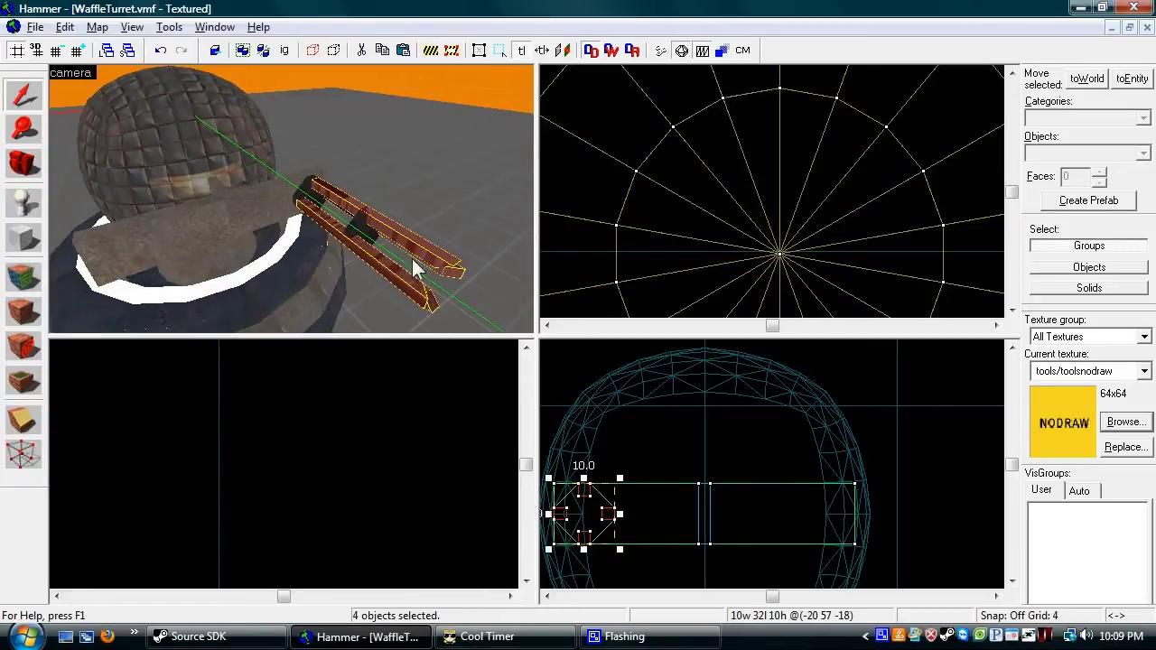
pyautogui.moveTo(305, 189); pyautogui.dragTo(304, 189)
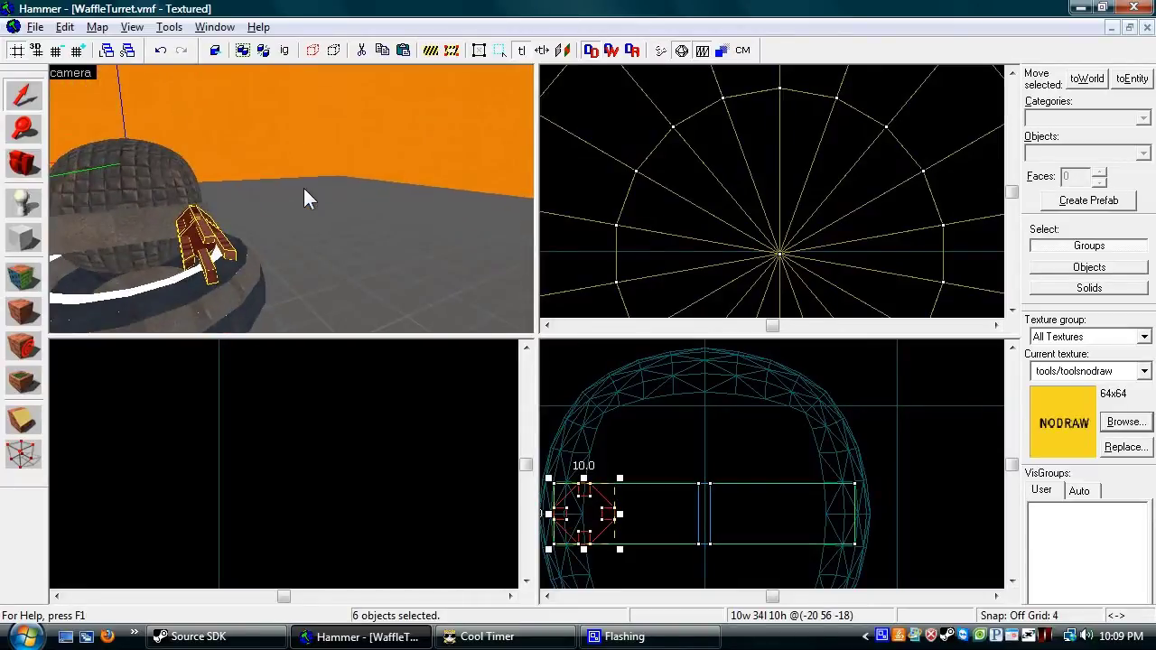
# Step: Tie the selected barrel solids to a func_rotating entity and name it gun_barrel
pyautogui.hotkey('ctrl', 't')
pyautogui.click(542, 191)
pyautogui.scroll(-3, 491, 285)
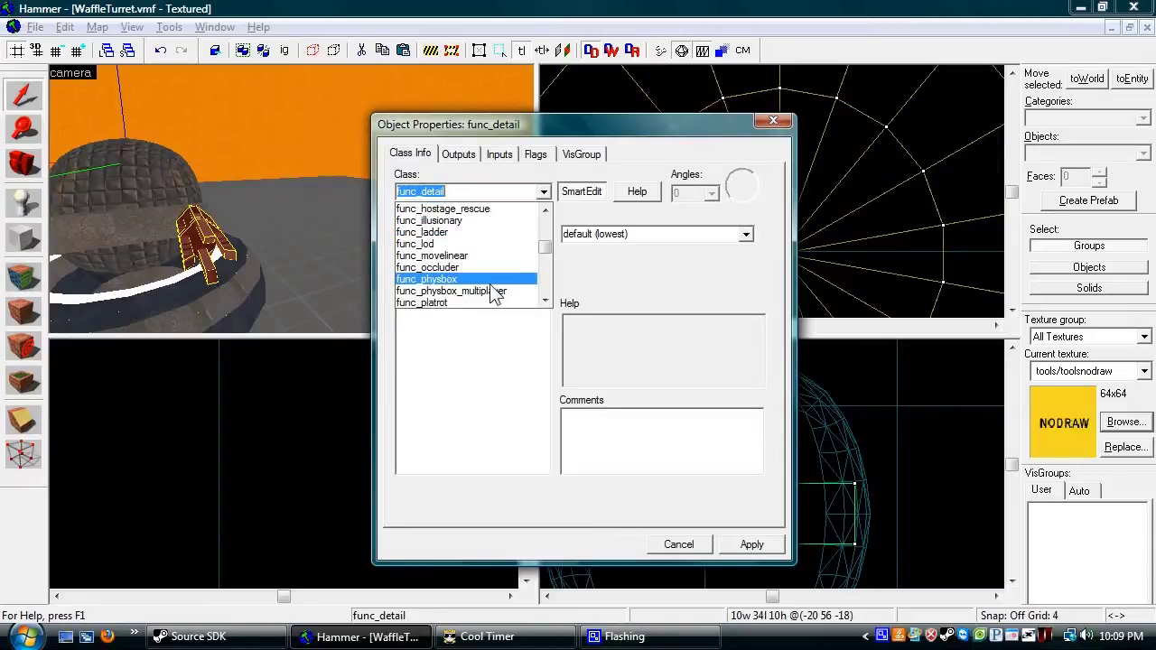
pyautogui.scroll(-2, 491, 286)
pyautogui.click(469, 282)
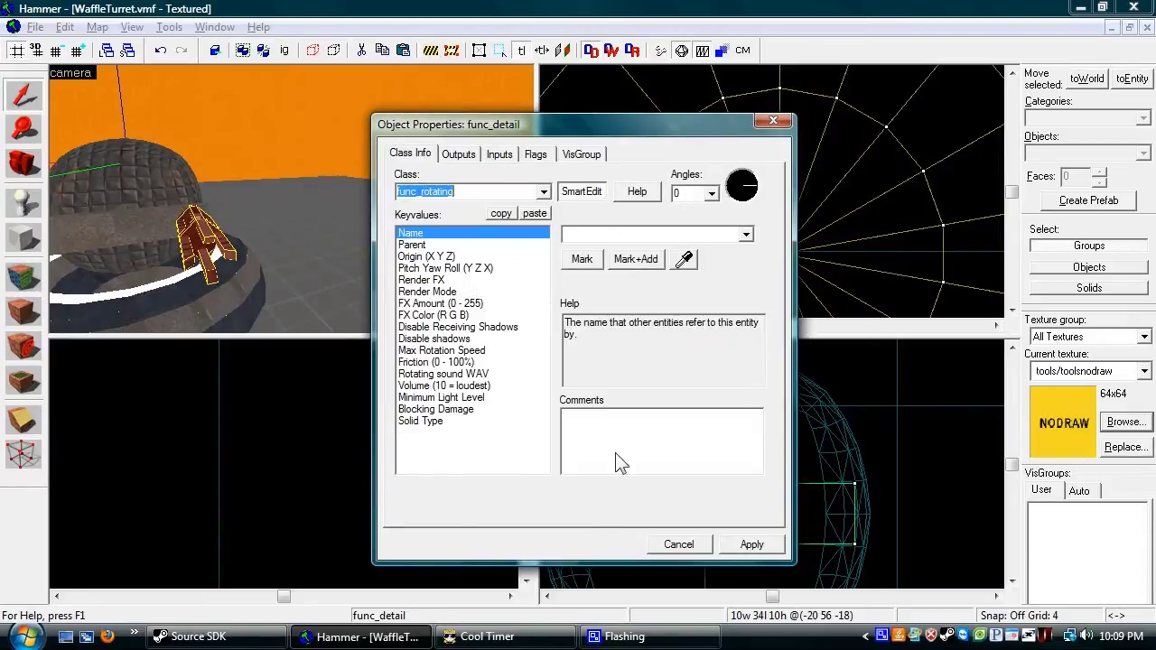
pyautogui.click(750, 545)
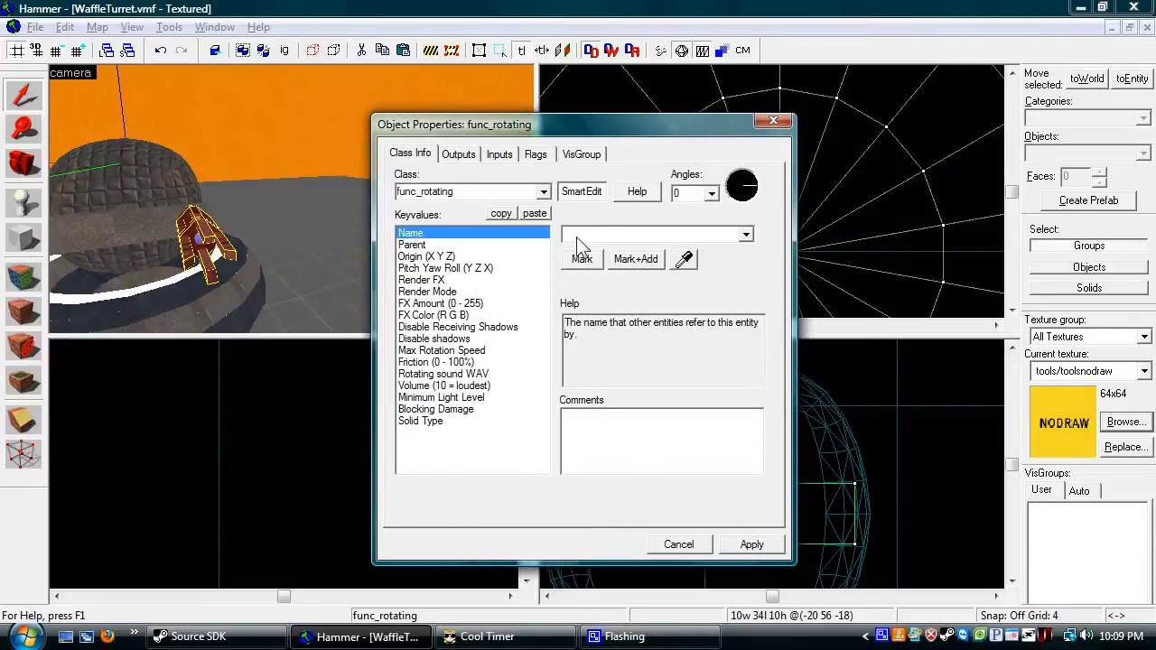
pyautogui.write('gun_barrel')
pyautogui.click(751, 544)
# Step: Enable the Y Axis and Not Solid flags for the gun_barrel entity
pyautogui.click(536, 153)
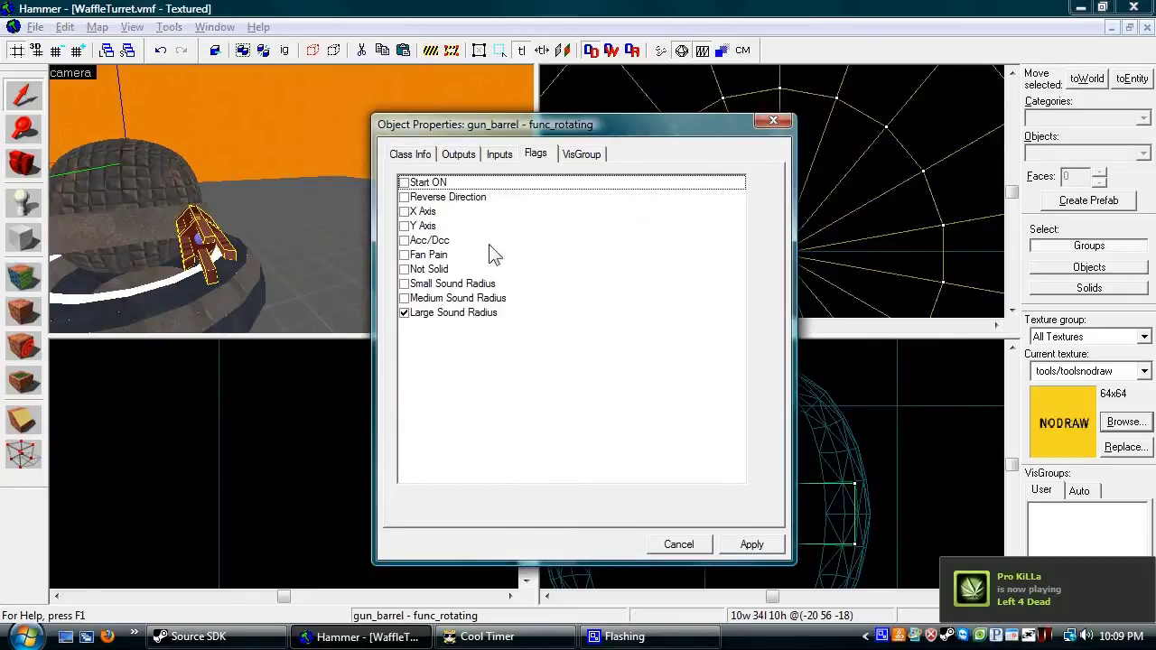
pyautogui.click(404, 225)
pyautogui.click(404, 269)
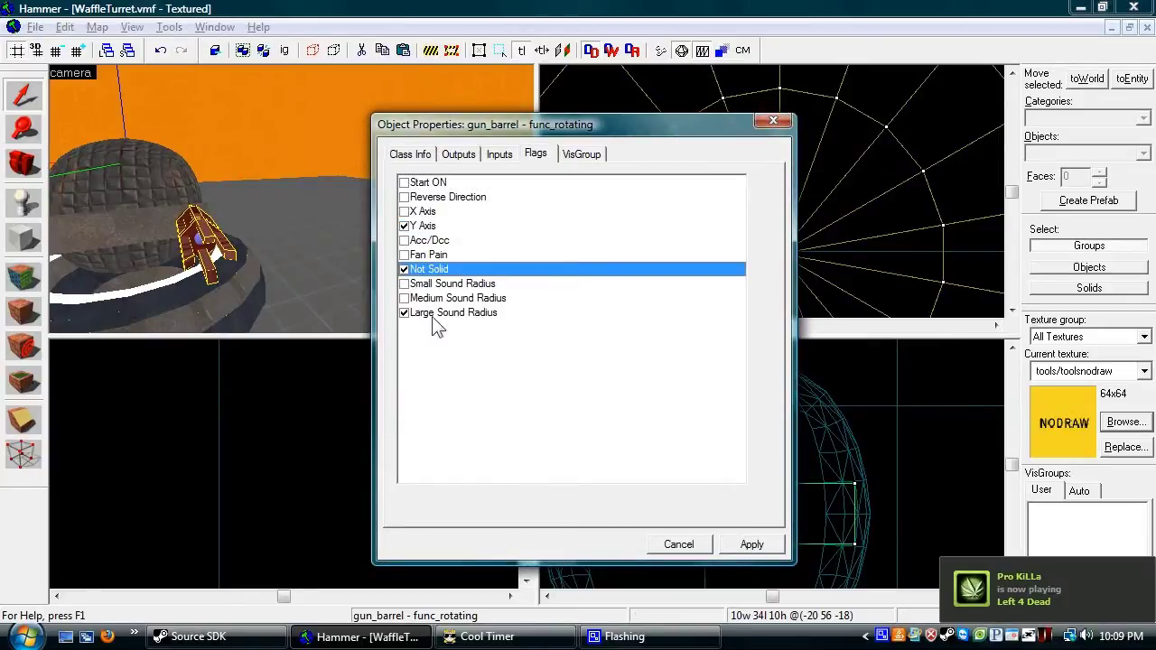
pyautogui.click(743, 550)
pyautogui.click(689, 546)
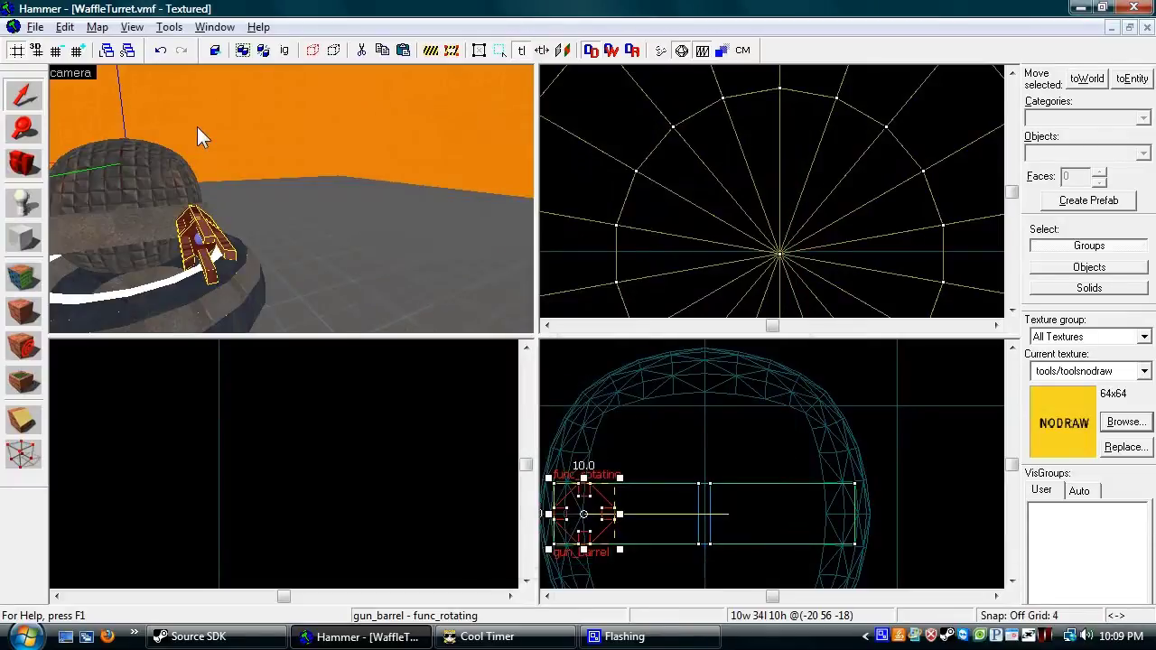
# Step: Select the two solids that form the gun's base between the sphere and the barrel
pyautogui.press('z')
pyautogui.click(183, 219)
pyautogui.press('w')
pyautogui.keyDown('ctrl'); pyautogui.click(289, 186); pyautogui.keyUp('ctrl')
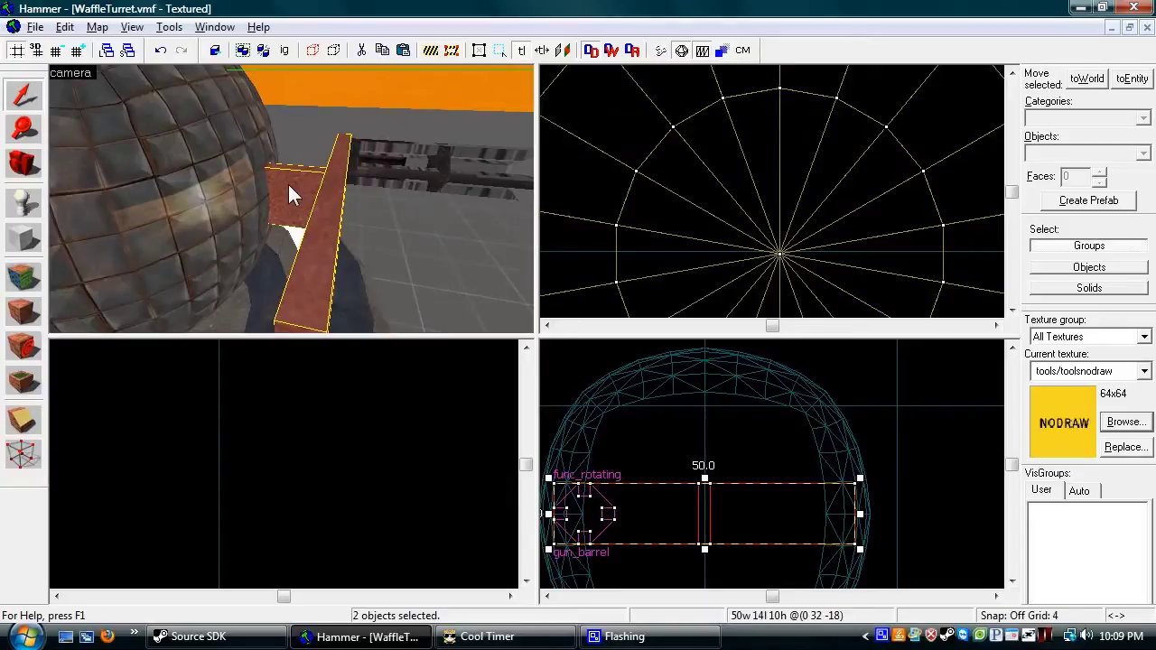
pyautogui.hotkey('alt', 'Return')
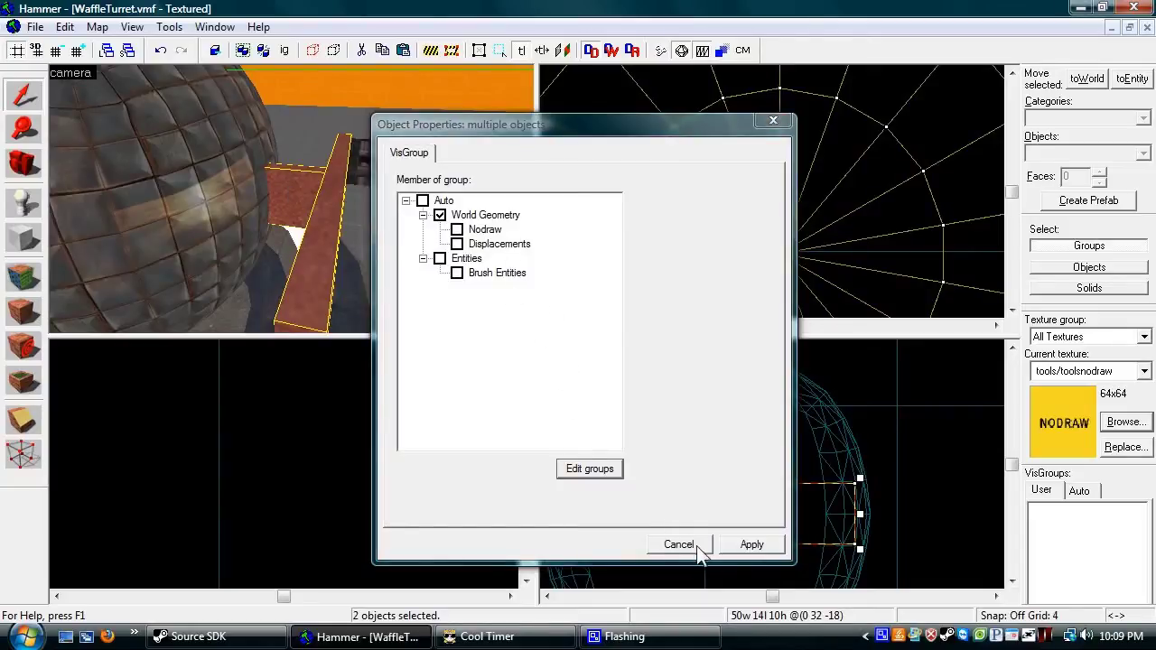
# Step: Tie the selected base solids to a func_rotating entity and name it gun_base
pyautogui.hotkey('ctrl', 't')
pyautogui.click(545, 193)
pyautogui.scroll(-3, 506, 279)
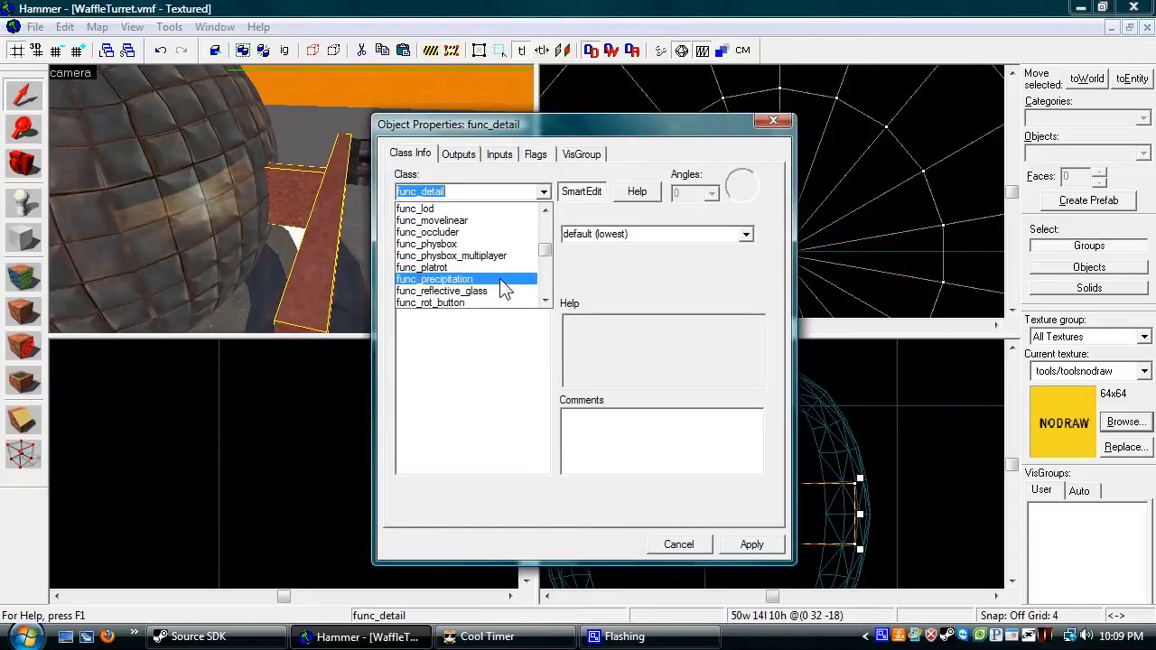
pyautogui.scroll(-1, 501, 280)
pyautogui.click(480, 280)
pyautogui.click(604, 238)
pyautogui.write('gun_base')
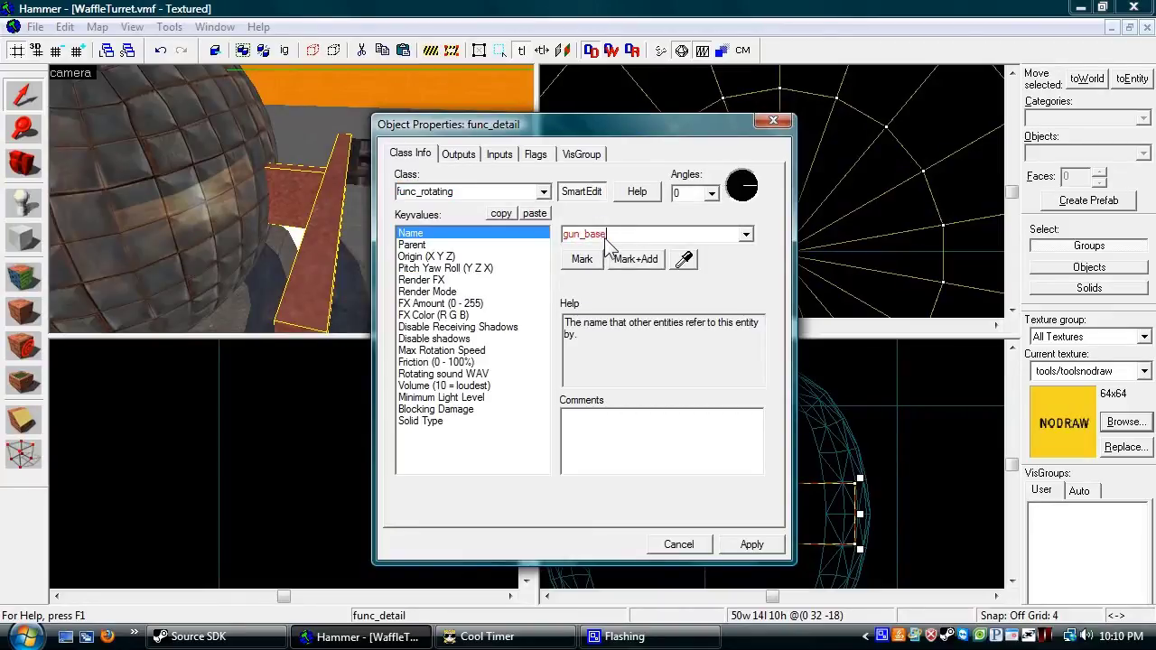
pyautogui.click(740, 545)
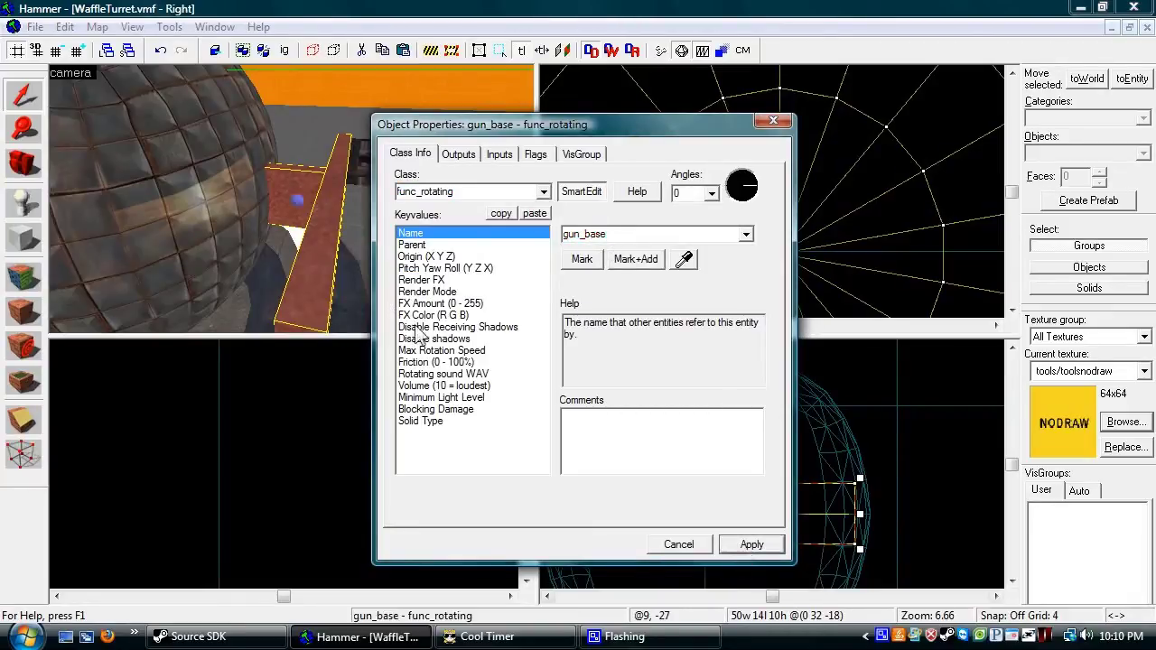
pyautogui.click(700, 545)
# Step: Move the gun_base entity's rotation origin to the centre of the round turret in the top view
pyautogui.scroll(-8, 730, 256)
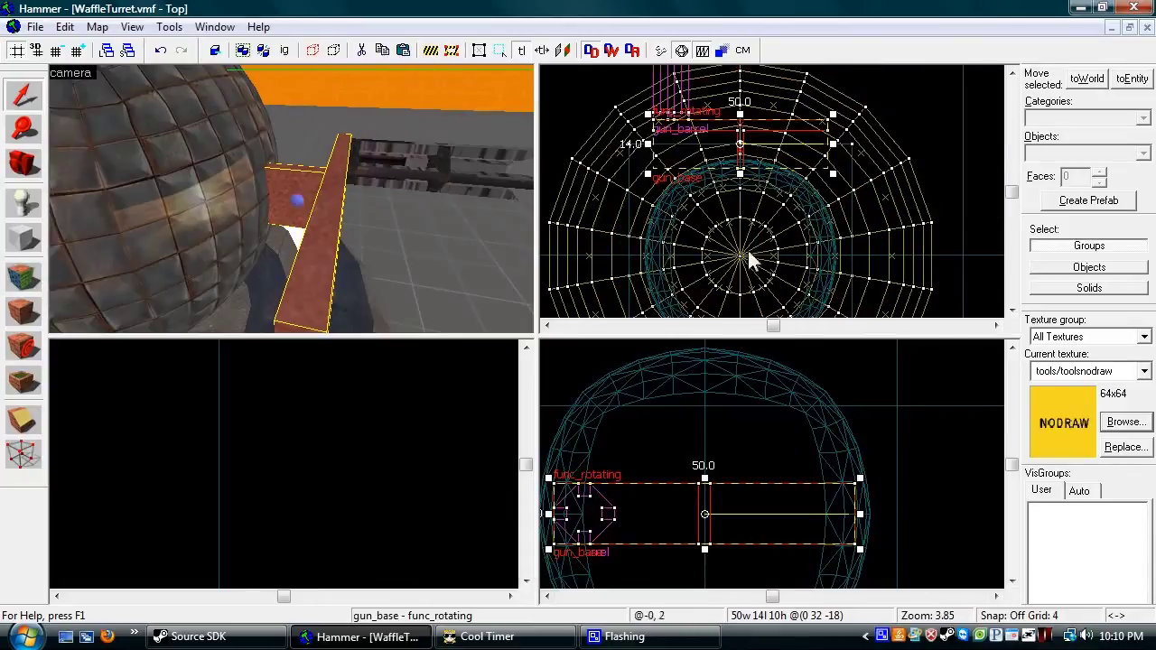
pyautogui.scroll(10, 743, 266)
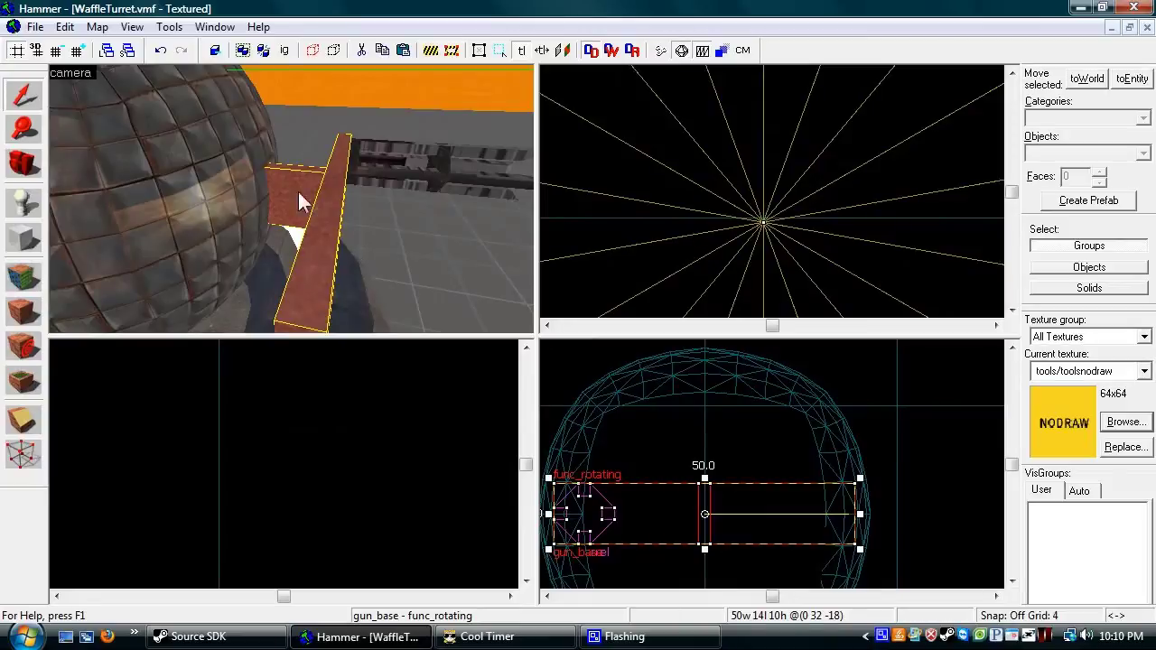
pyautogui.press('z')
pyautogui.press('w')
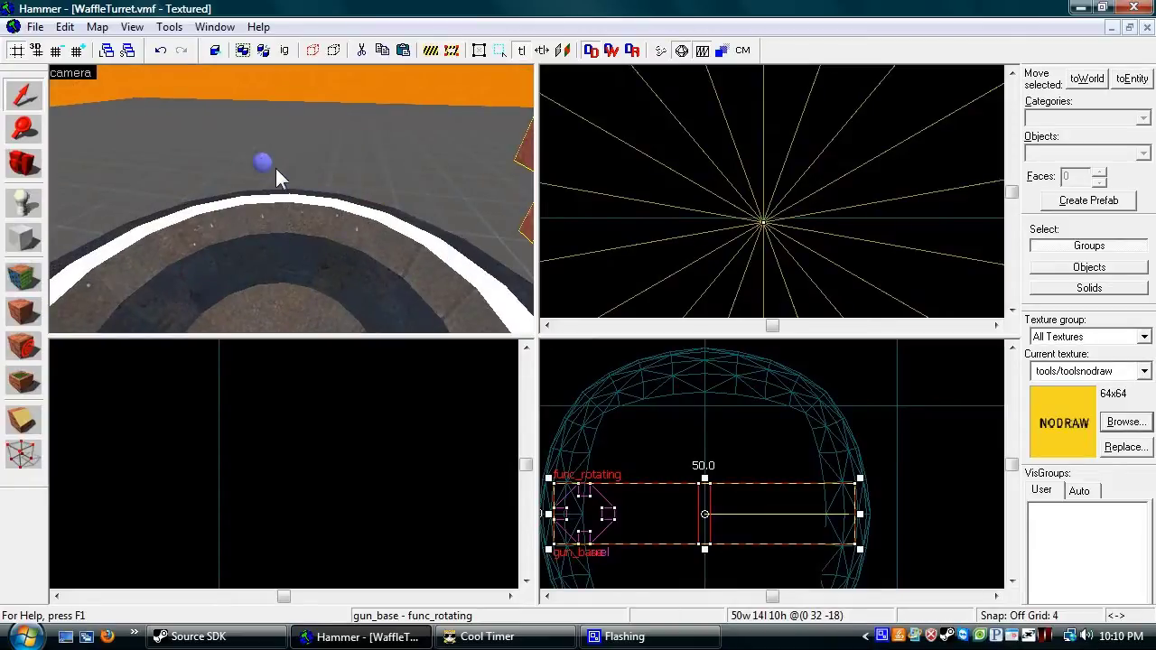
pyautogui.click(133, 27)
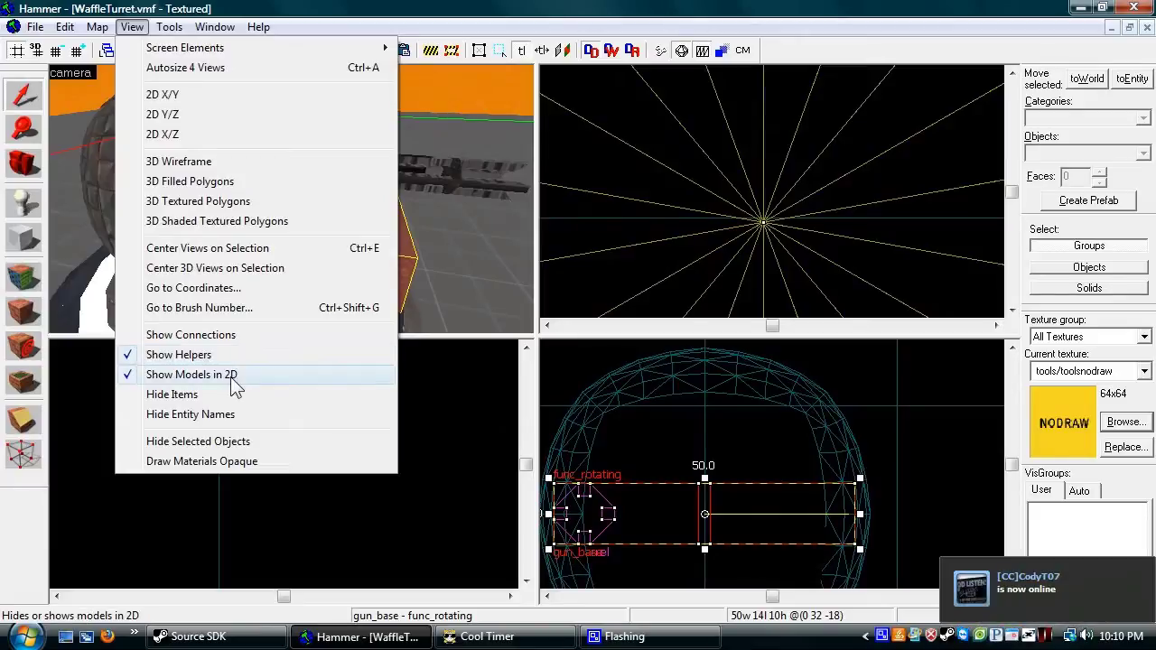
pyautogui.click(534, 3)
pyautogui.press('d')
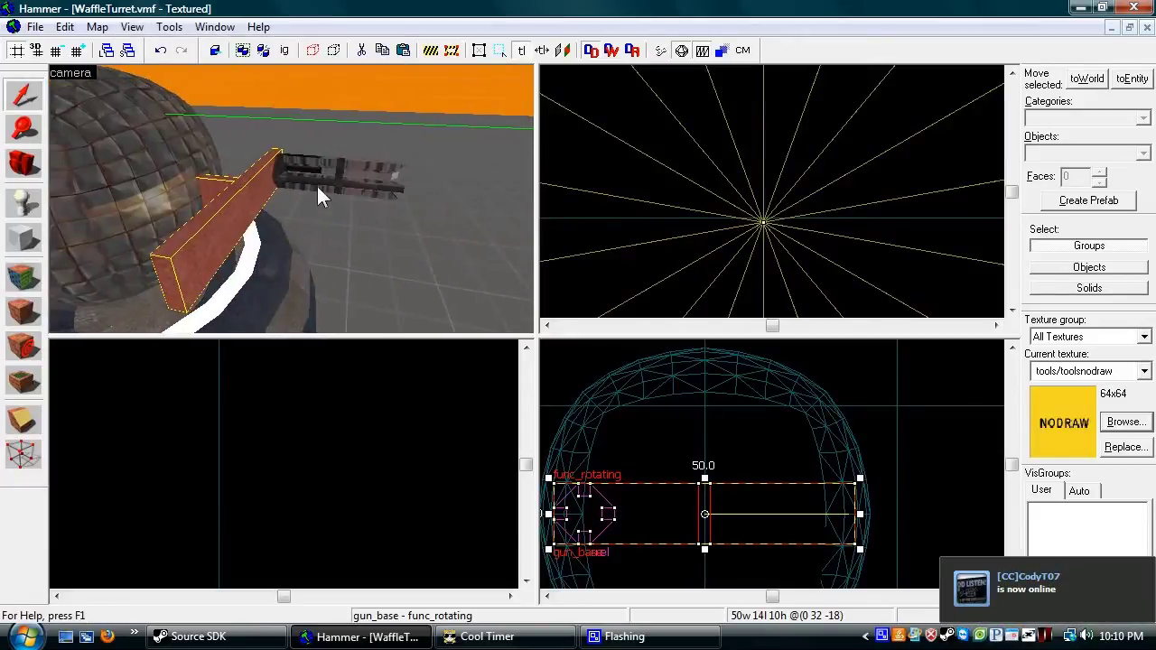
# Step: Set the gun_barrel entity's parent to gun_base by picking the base in the camera view
pyautogui.click(318, 191)
pyautogui.doubleClick(299, 182)
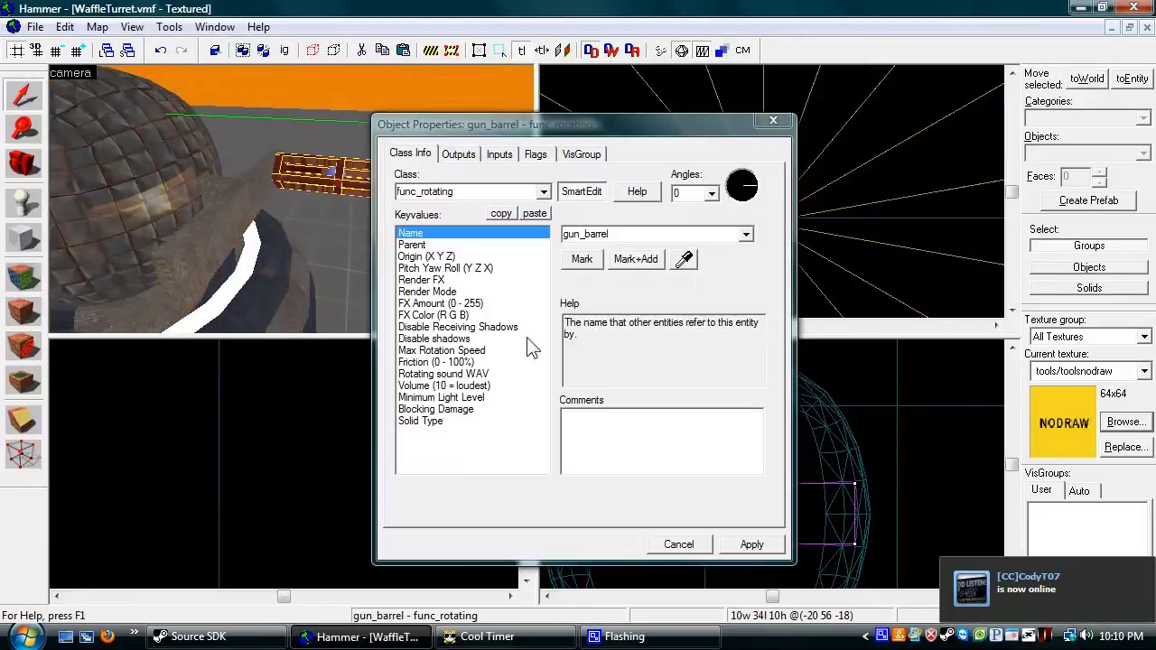
pyautogui.click(431, 245)
pyautogui.click(676, 263)
pyautogui.click(244, 224)
pyautogui.click(678, 544)
# Step: Duplicate the gun_barrel entity onto the opposite end of the gun base, then clear the selection
pyautogui.scroll(-3, 731, 189)
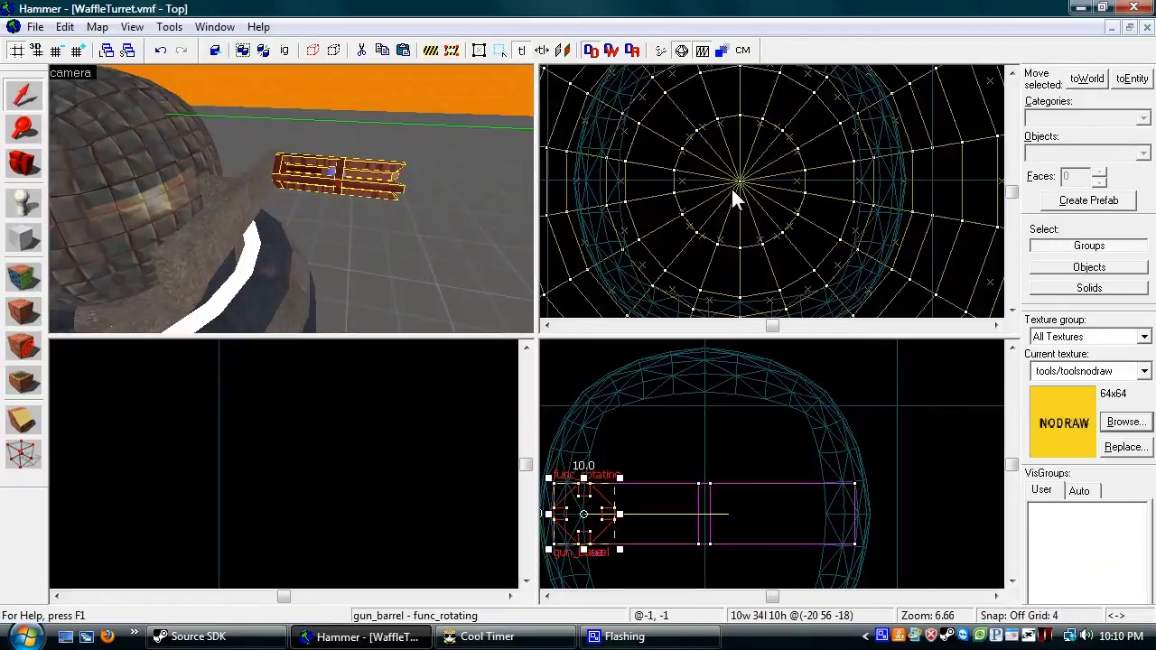
pyautogui.scroll(4, 687, 84)
pyautogui.press('Up')
pyautogui.moveTo(666, 151)
pyautogui.keyDown('shift'); pyautogui.mouseDown()
pyautogui.moveTo(832, 129)
pyautogui.moveTo(863, 137)
pyautogui.mouseUp(); pyautogui.keyUp('shift')
pyautogui.scroll(2, 862, 130)
pyautogui.click(217, 165)
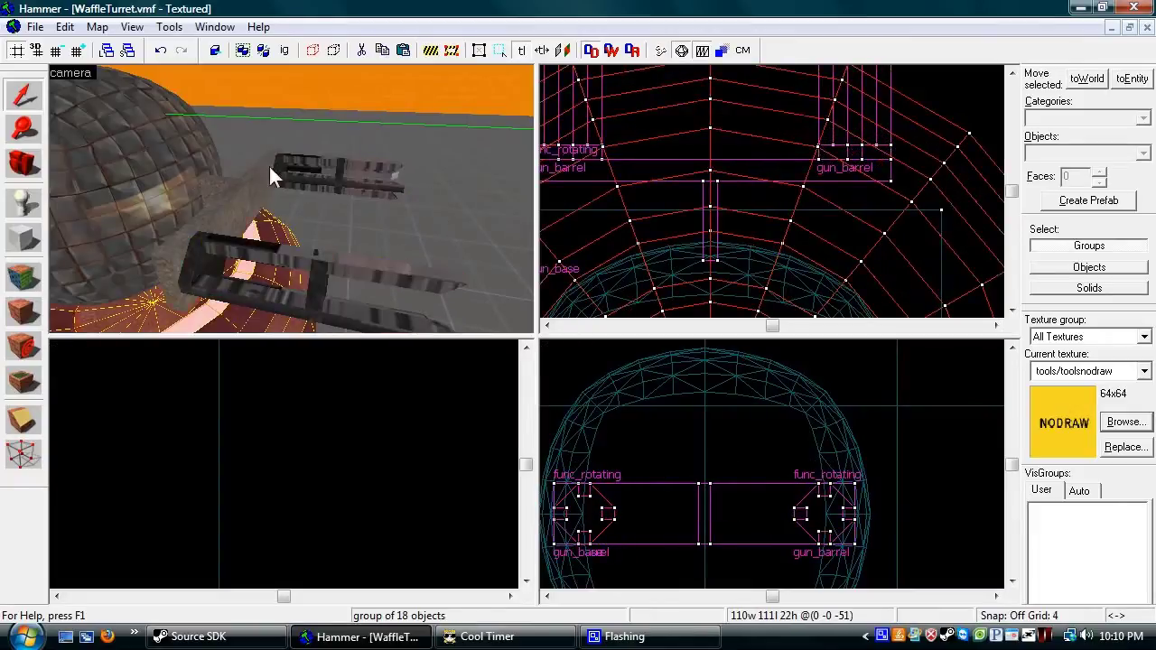
pyautogui.scroll(-6, 895, 168)
pyautogui.scroll(-3, 894, 168)
pyautogui.click(938, 123)
pyautogui.press('z')
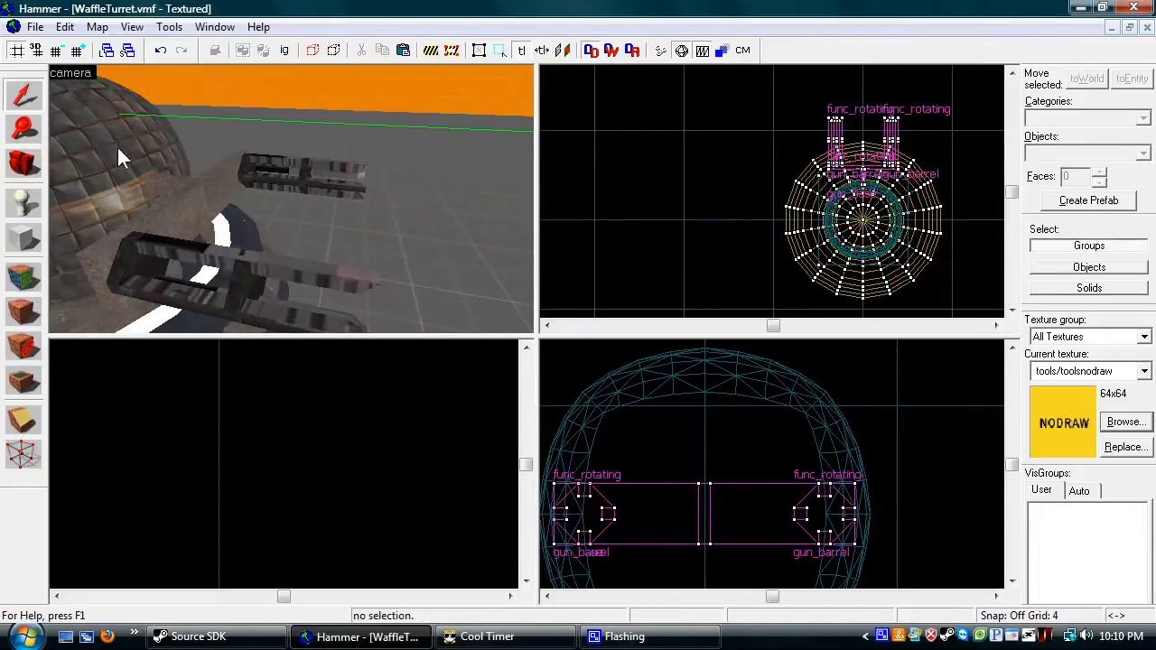
pyautogui.press('d')
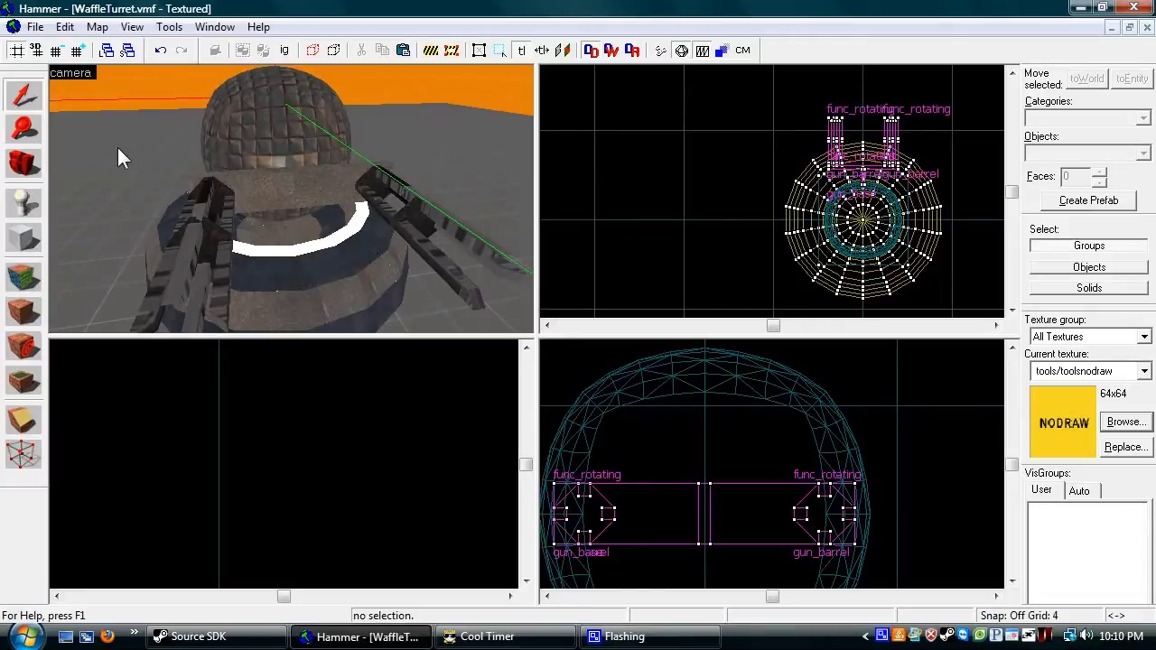
pyautogui.press('s')
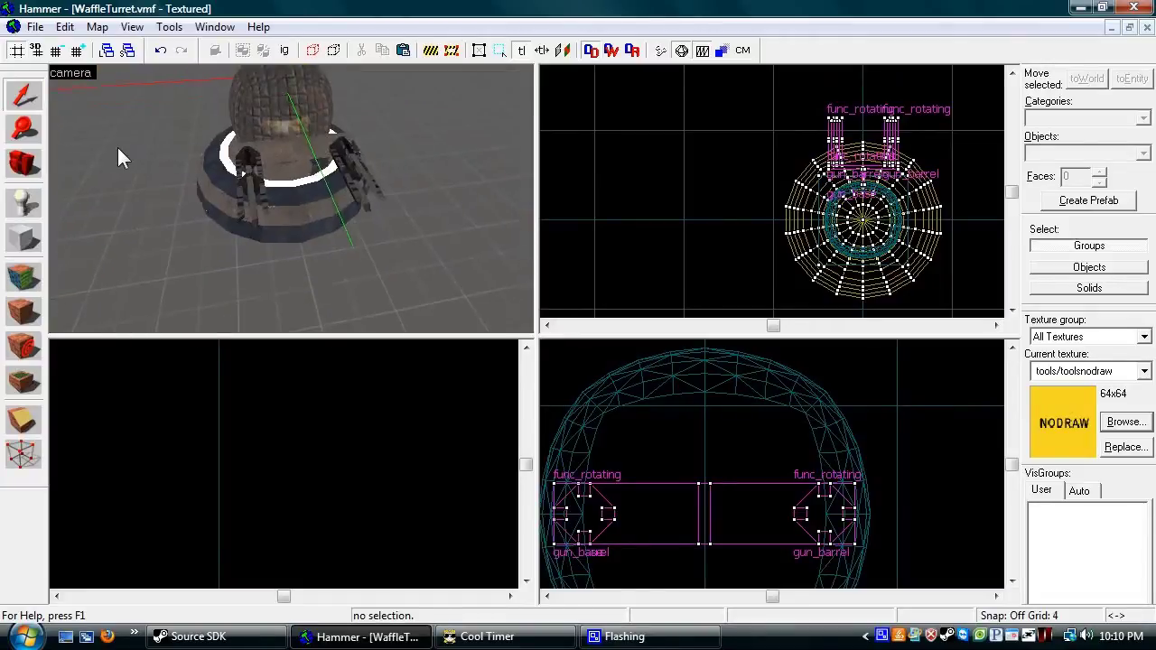
pyautogui.press('z')
pyautogui.press('d')
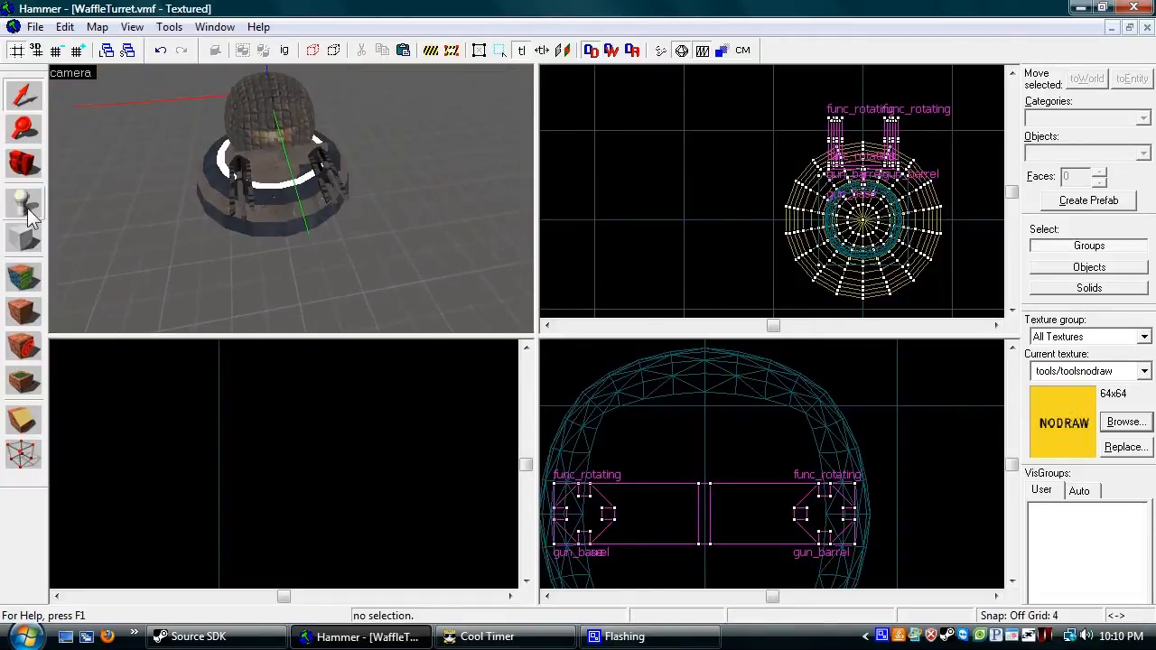
pyautogui.click(27, 211)
pyautogui.click(303, 264)
pyautogui.press('Delete')
pyautogui.click(22, 101)
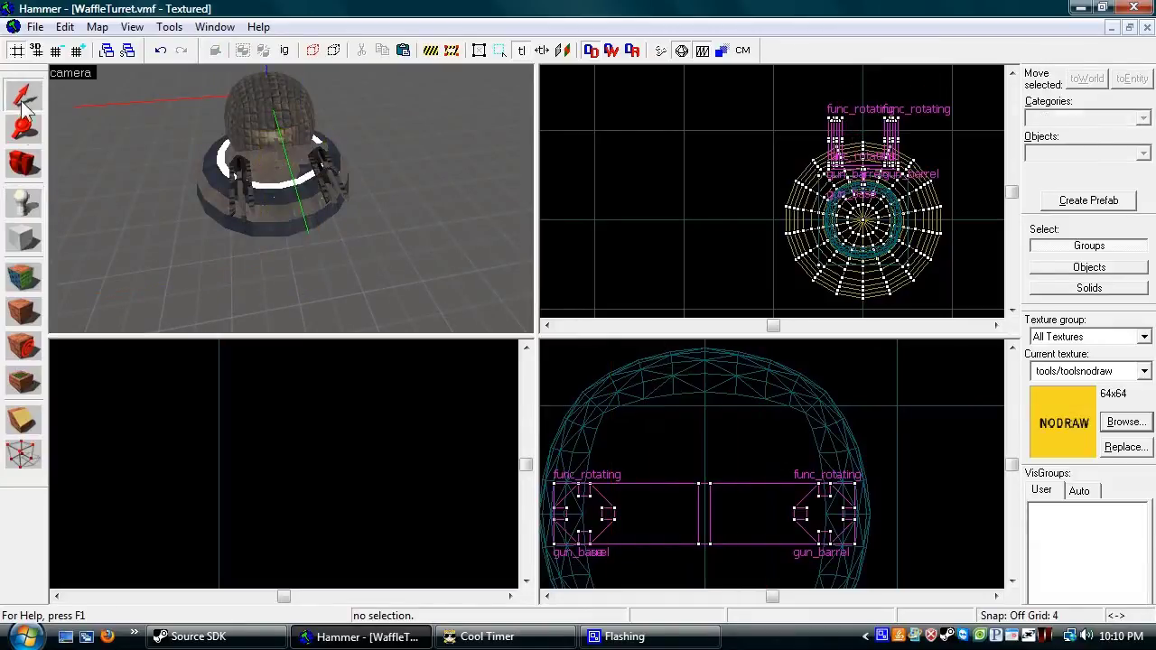
# Step: Duplicate a gun_barrel entity to the middle of the gun base, between the two outer barrels
pyautogui.click(312, 179)
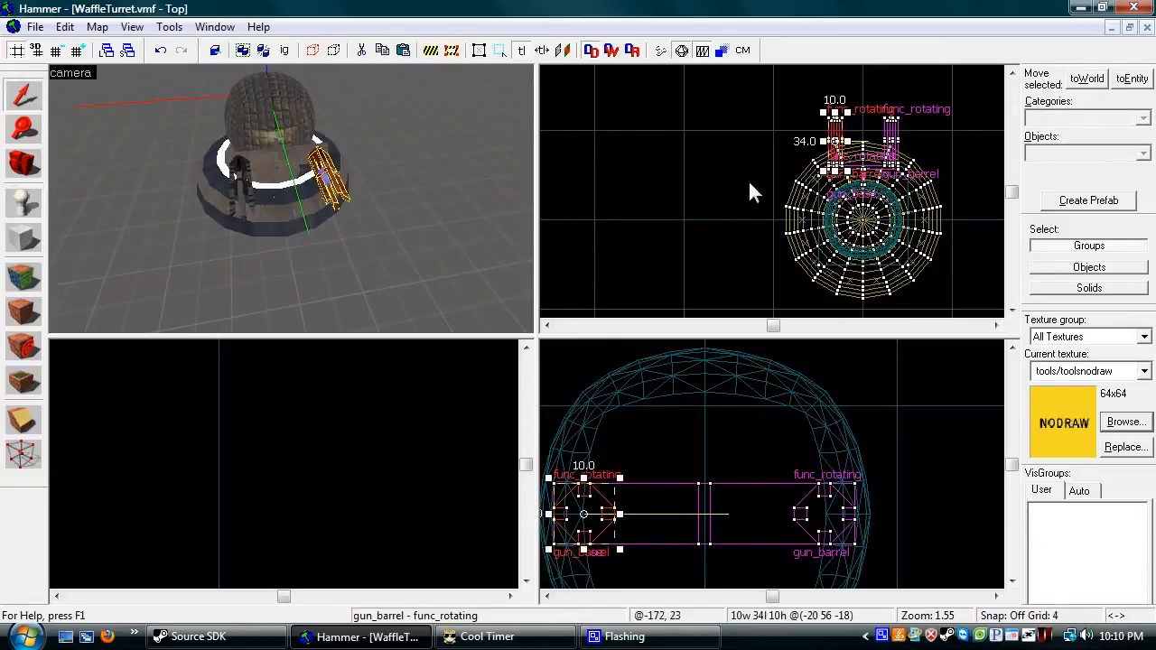
pyautogui.scroll(8, 754, 185)
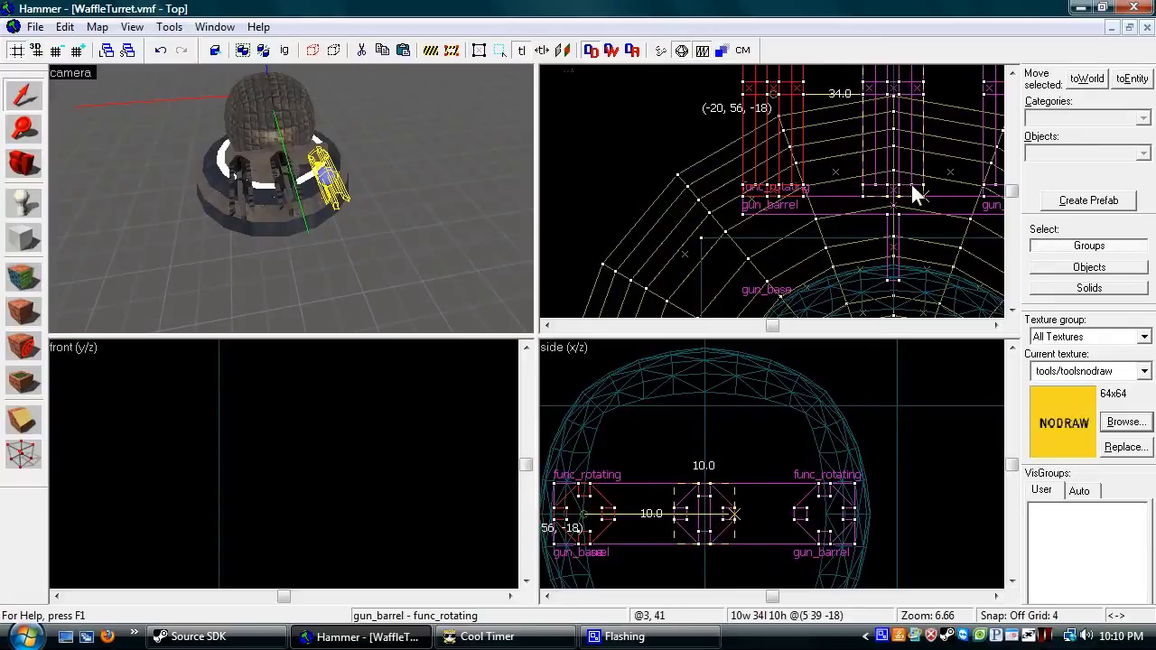
pyautogui.click(901, 237)
pyautogui.click(631, 193)
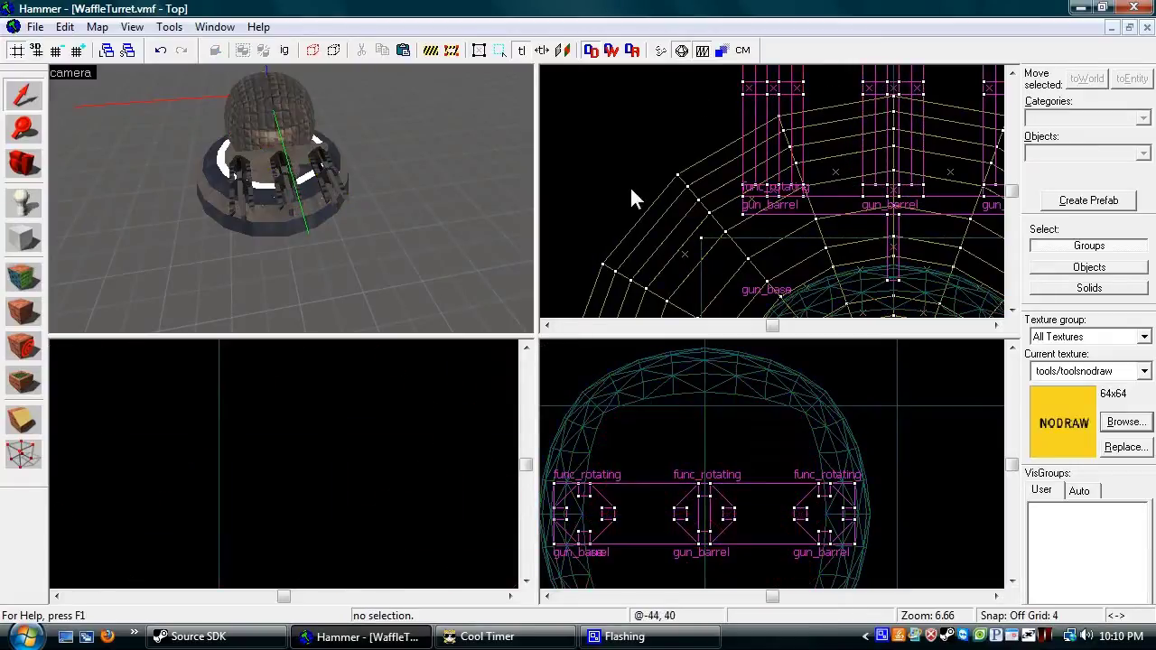
# Step: Set tools/toolstrigger as the current texture for a new brush
pyautogui.click(1125, 422)
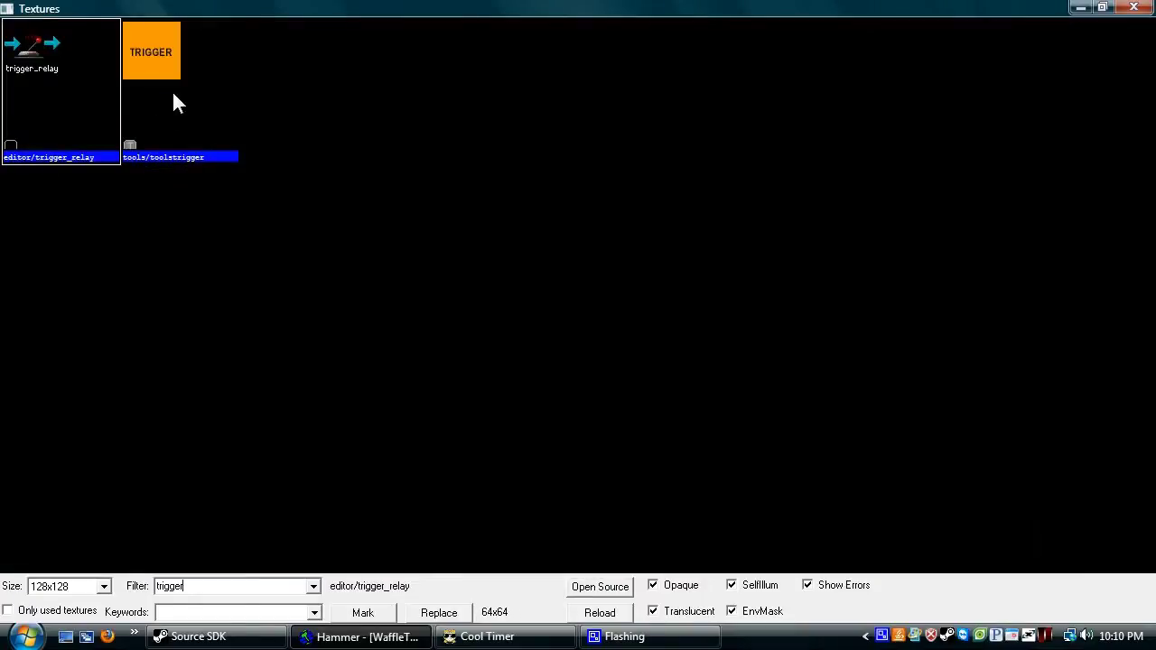
pyautogui.doubleClick(171, 91)
pyautogui.hotkey('shift', 'b')
# Step: Create a trigger block about 437 by 437 units and 64 units high, with one corner at the tip of the right gun barrel
pyautogui.scroll(-4, 657, 219)
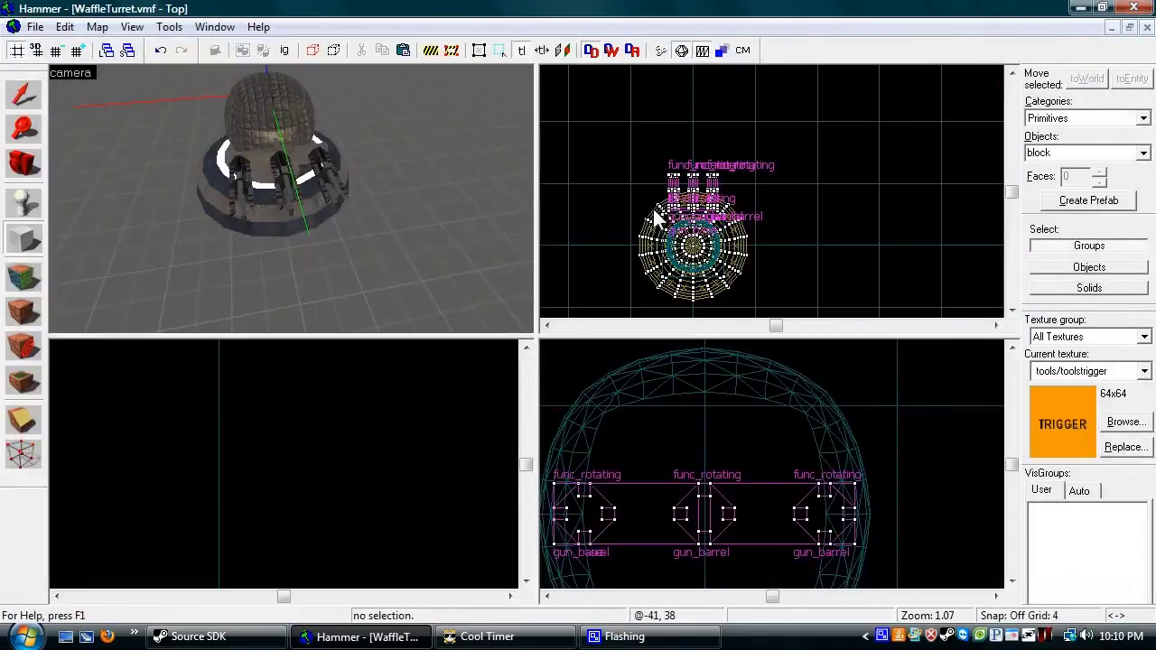
pyautogui.scroll(12, 692, 168)
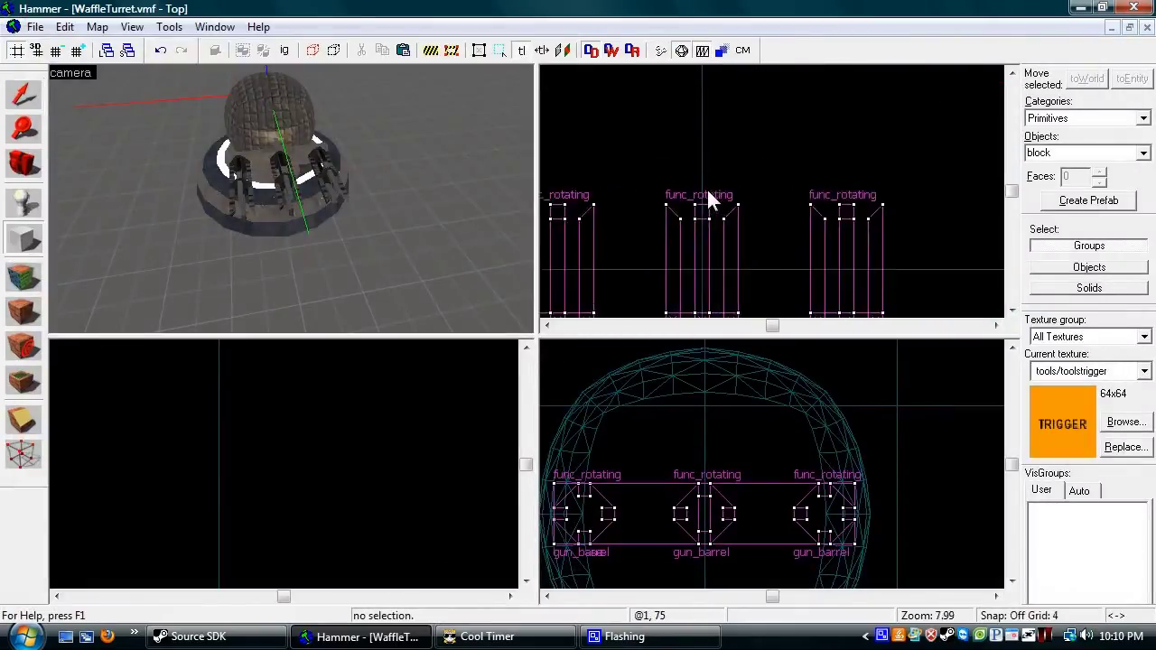
pyautogui.moveTo(710, 212); pyautogui.dragTo(820, 91)
pyautogui.press('Right')
pyautogui.moveTo(617, 204); pyautogui.dragTo(823, 202)
pyautogui.scroll(-6, 821, 194)
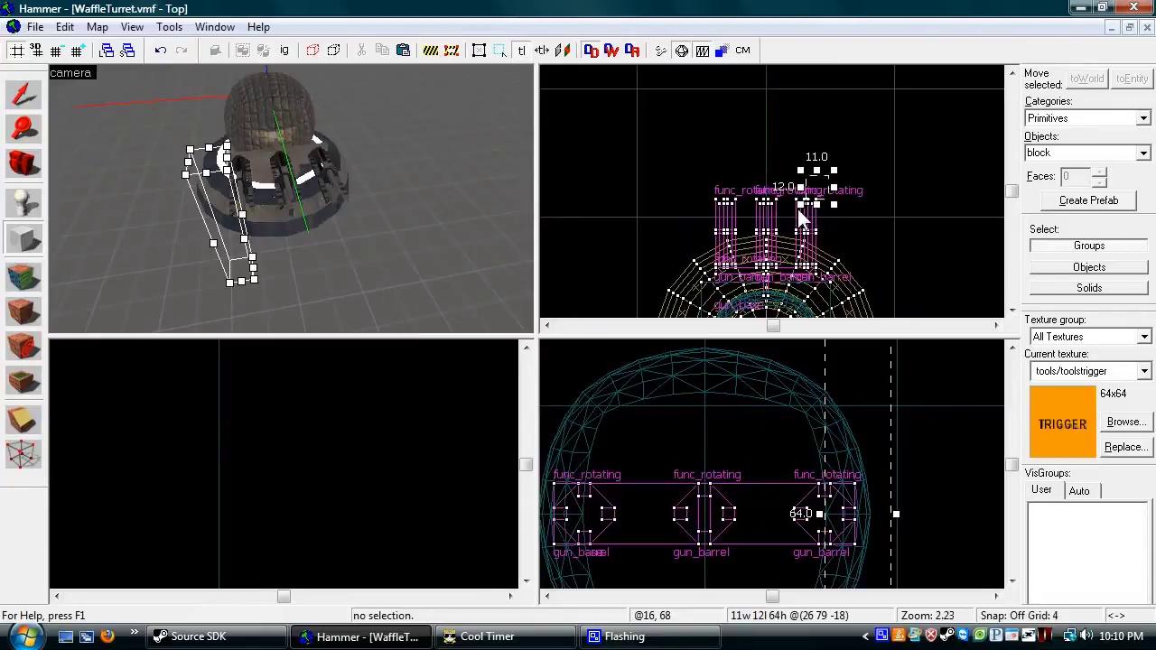
pyautogui.scroll(10, 796, 231)
pyautogui.scroll(-20, 772, 224)
pyautogui.moveTo(799, 200); pyautogui.dragTo(891, 209)
pyautogui.scroll(-5, 842, 177)
pyautogui.scroll(1, 767, 150)
pyautogui.scroll(12, 789, 124)
pyautogui.scroll(-10, 803, 129)
pyautogui.press('Return')
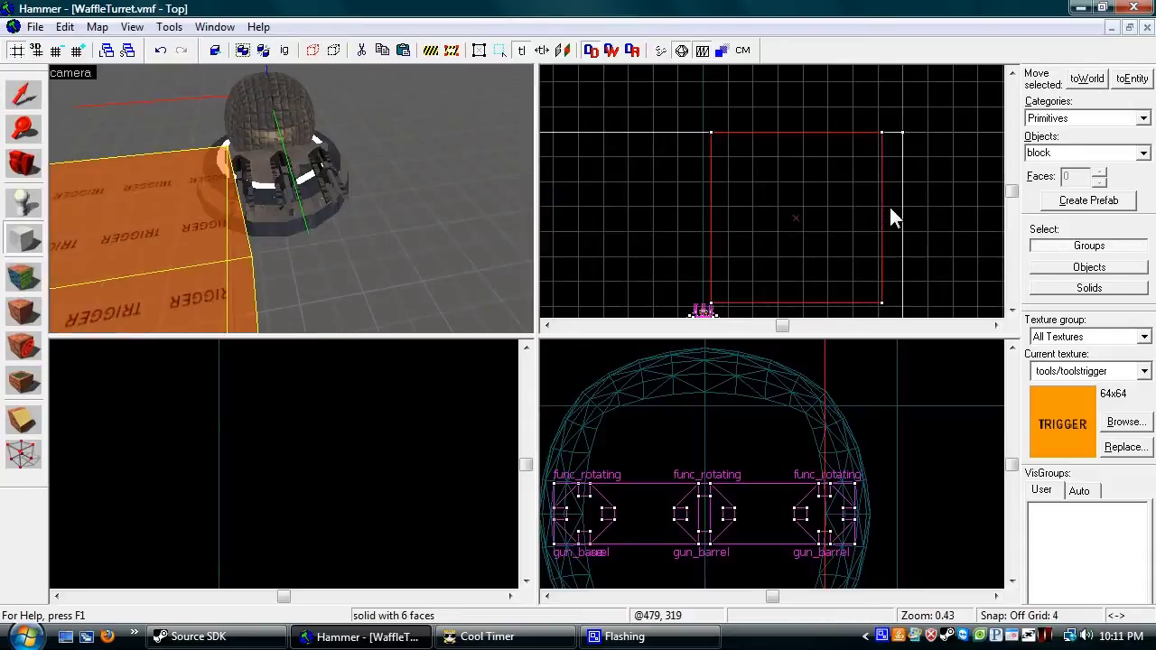
# Step: Clip the trigger block diagonally in the top view from its barrel-tip corner, keeping the wedge that fans out ahead of the barrel
pyautogui.click(24, 93)
pyautogui.scroll(-4, 791, 213)
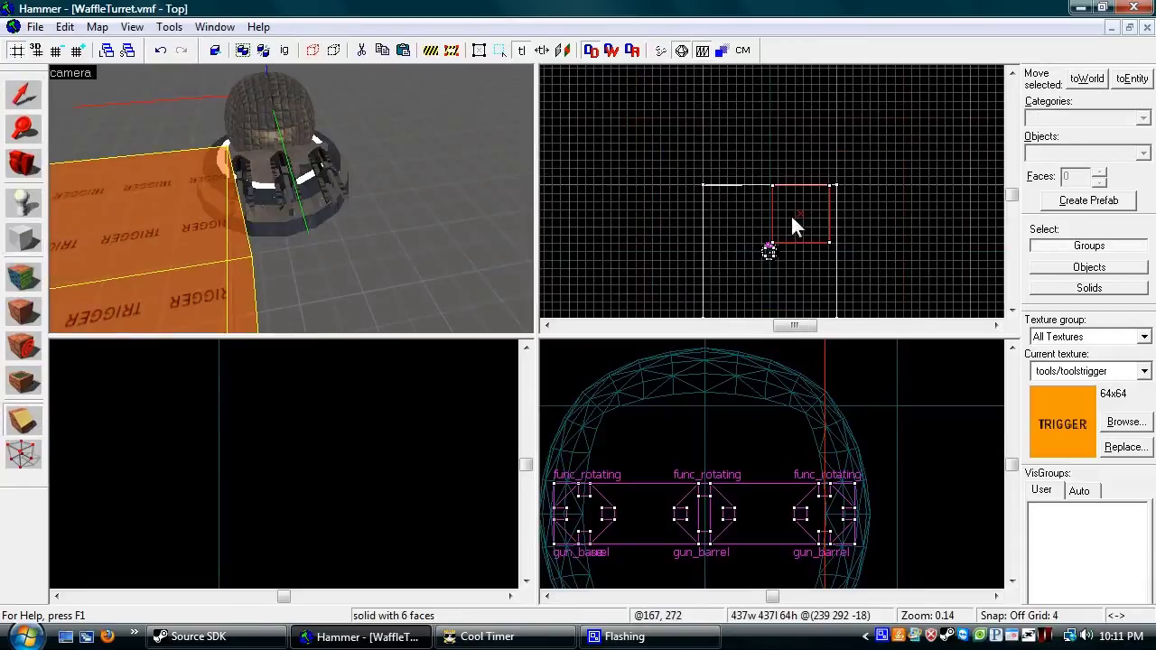
pyautogui.scroll(8, 754, 239)
pyautogui.moveTo(766, 248); pyautogui.dragTo(785, 232)
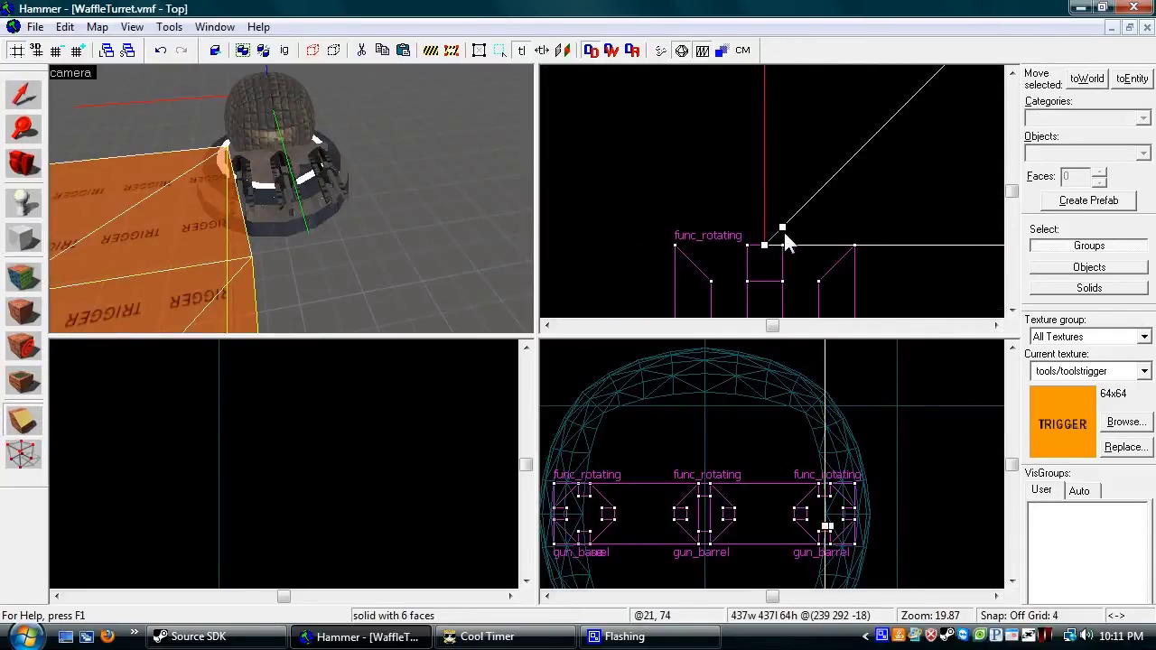
pyautogui.press('Return')
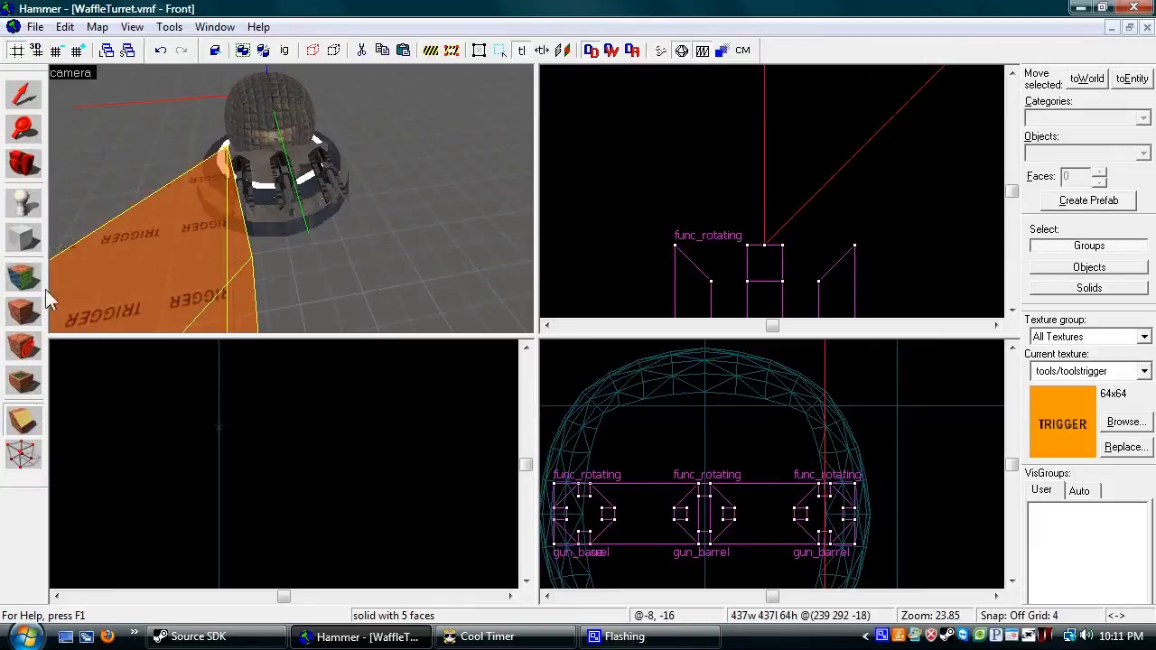
# Step: Tie the clipped wedge to a brush entity and set its class to trigger_multiple
pyautogui.click(24, 102)
pyautogui.press('w')
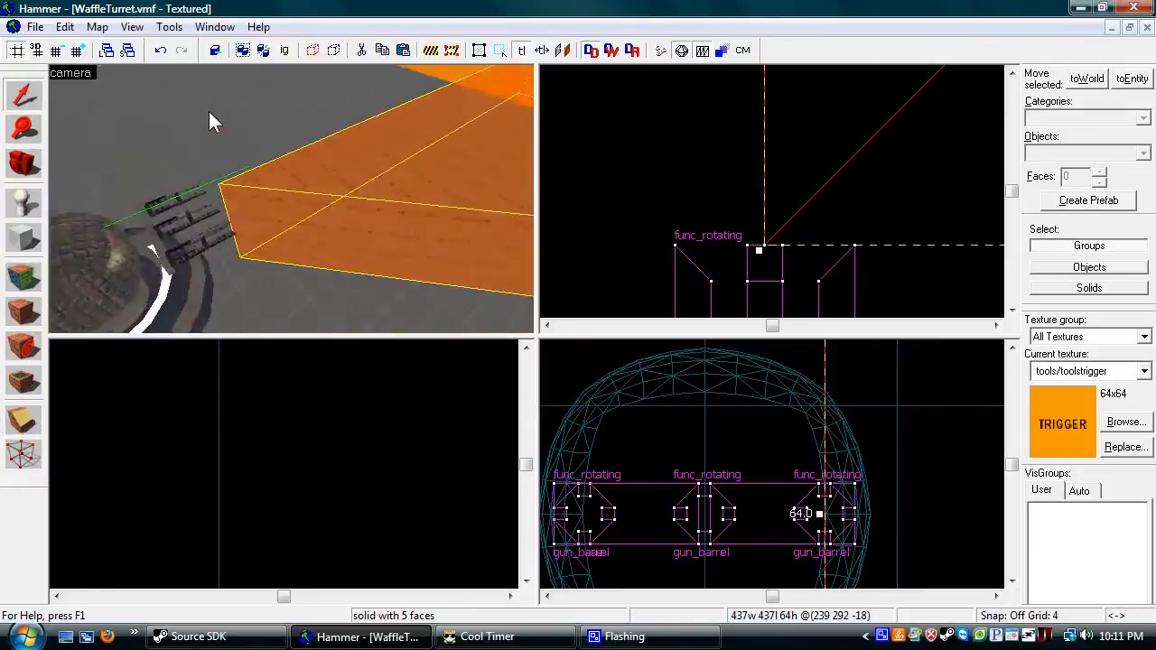
pyautogui.press('s')
pyautogui.press('w')
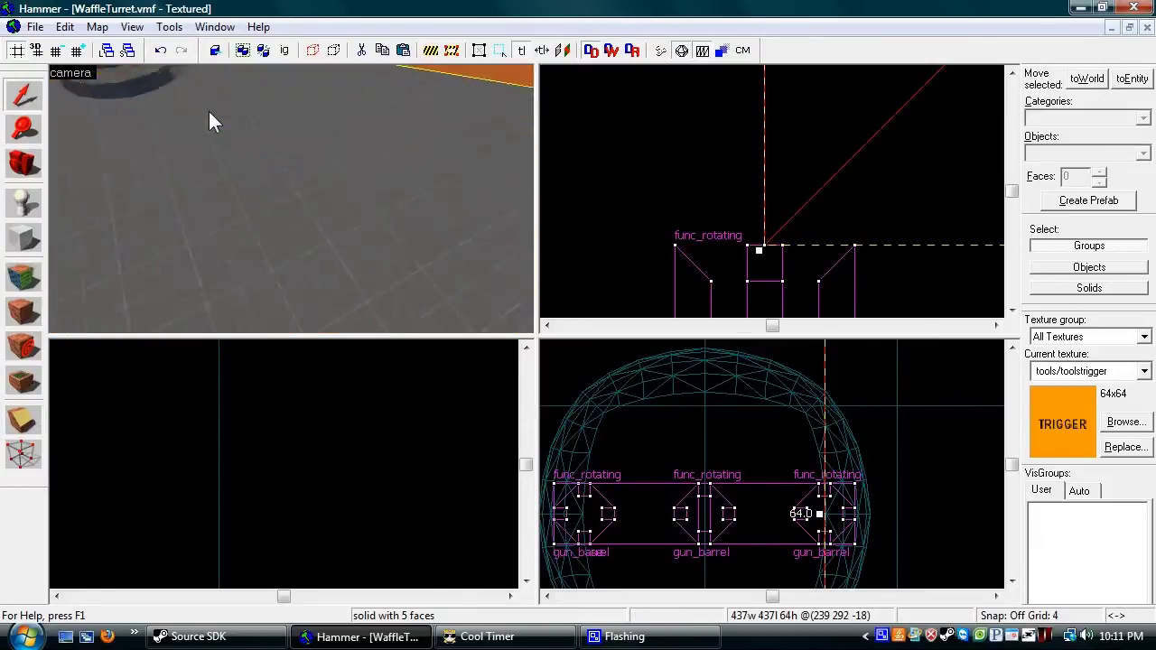
pyautogui.press('w')
pyautogui.press('s')
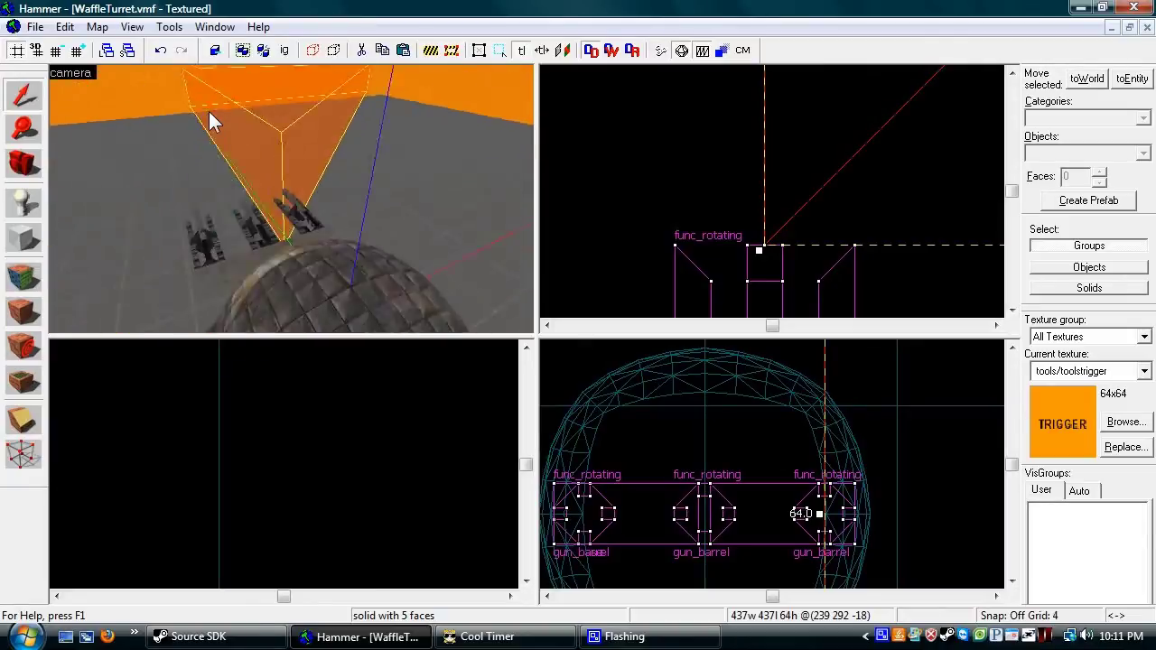
pyautogui.hotkey('alt', 'Return')
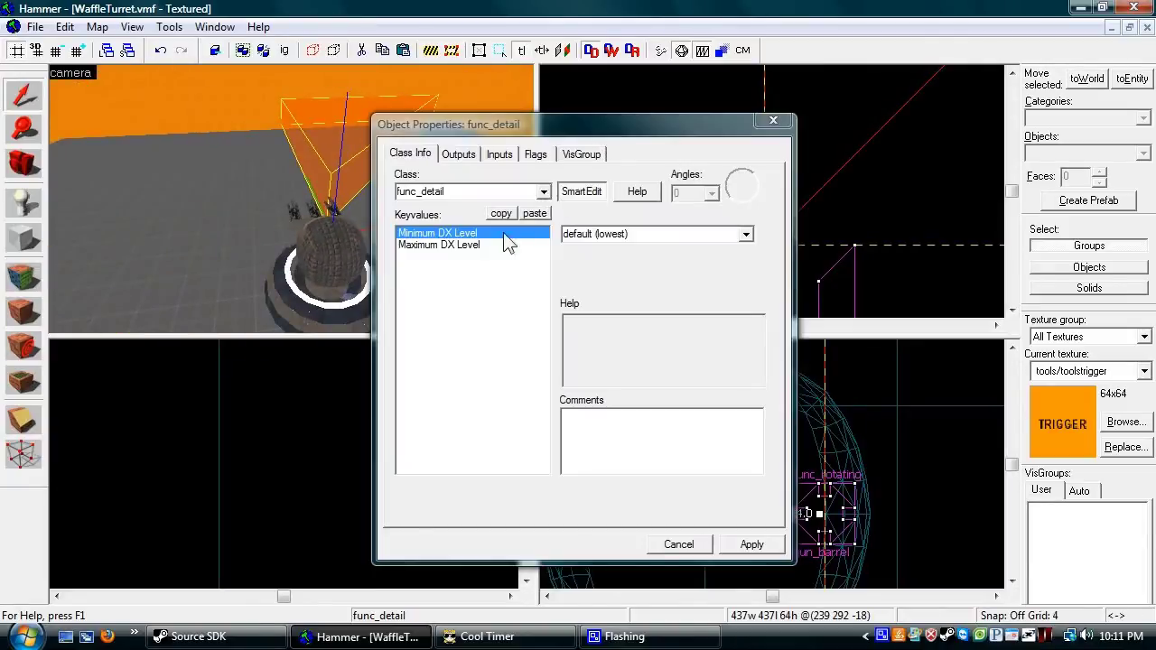
pyautogui.click(543, 191)
pyautogui.scroll(-8, 520, 258)
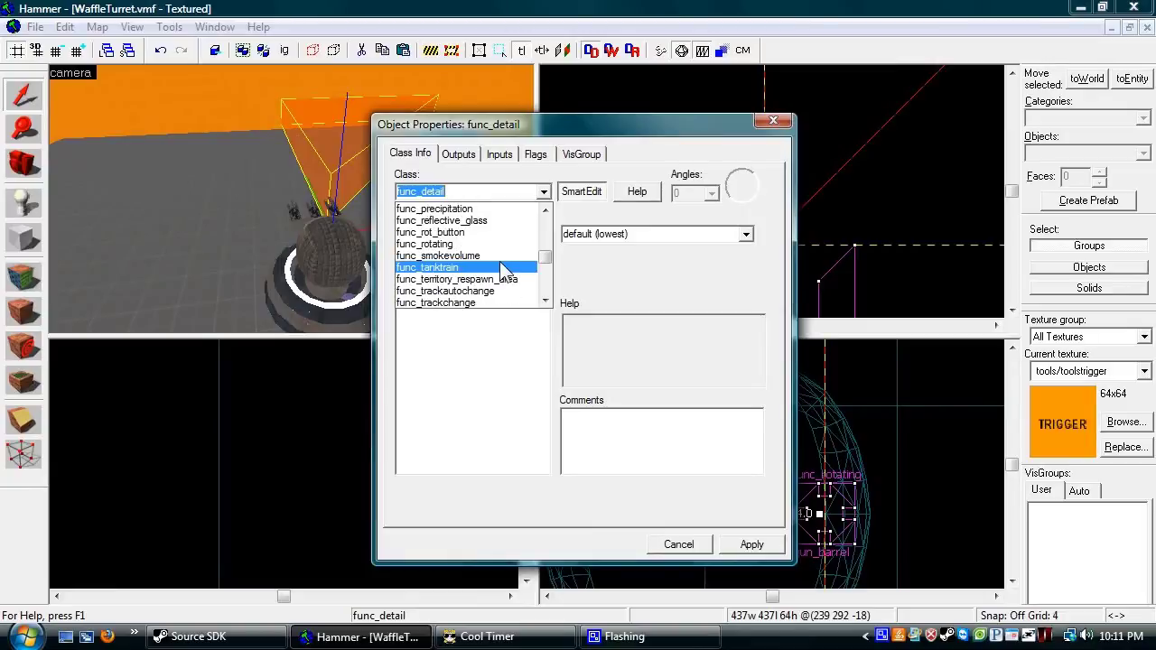
pyautogui.write('trigger_')
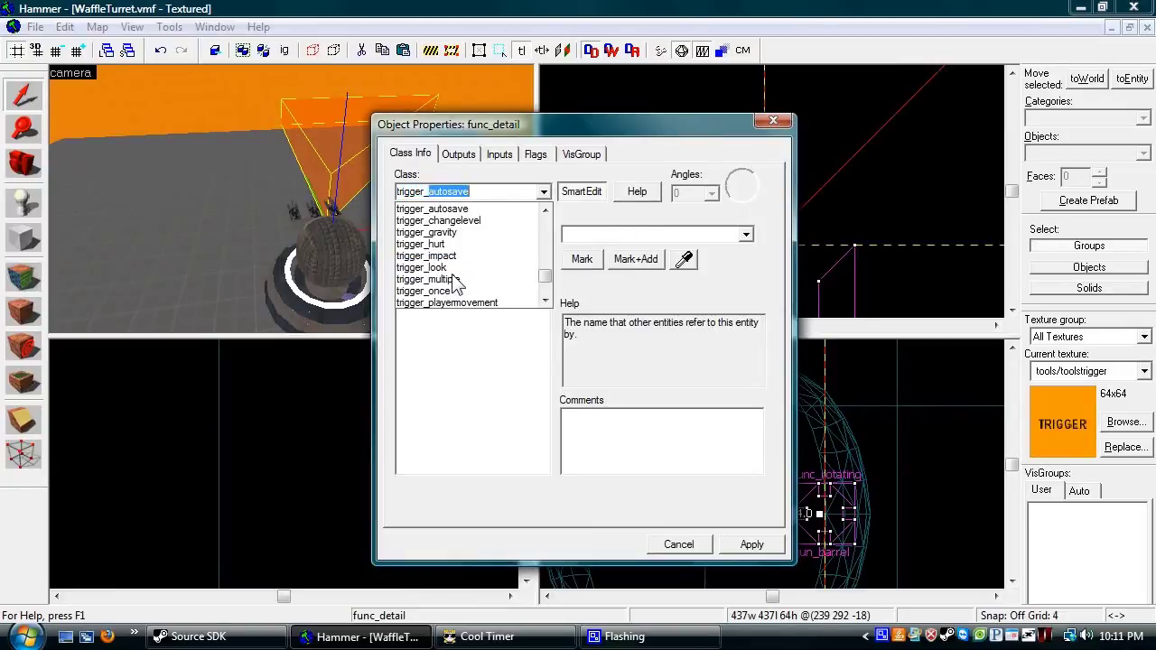
pyautogui.write('multipl')
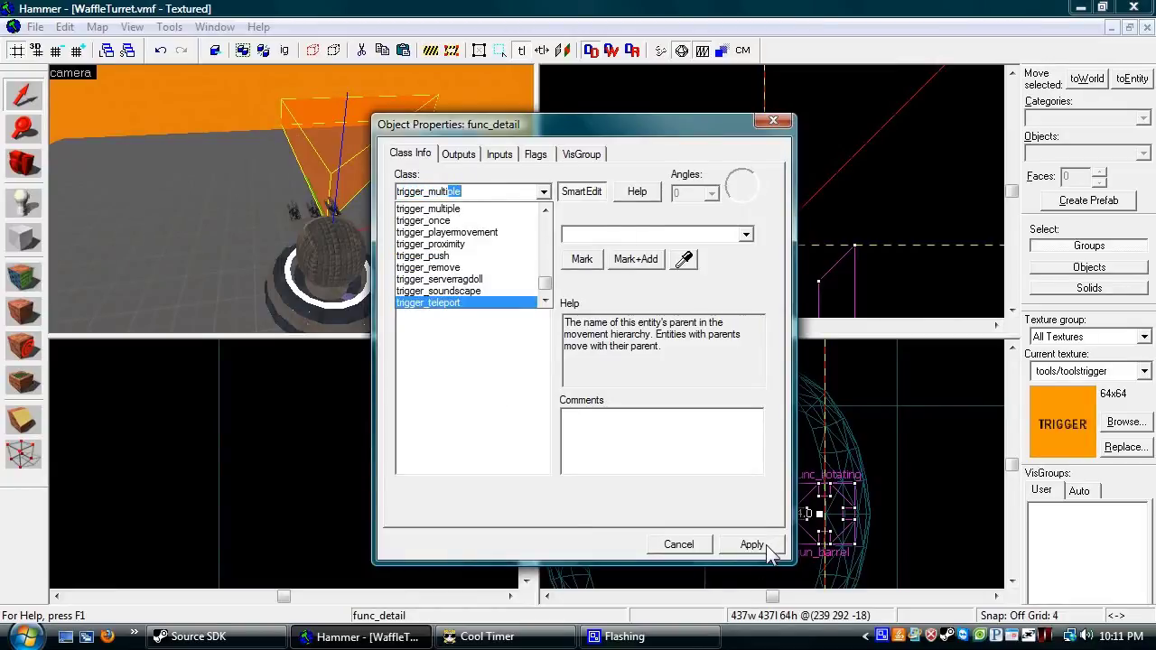
pyautogui.press('Return')
# Step: Name the trigger_multiple Turn_right and close its properties
pyautogui.click(501, 234)
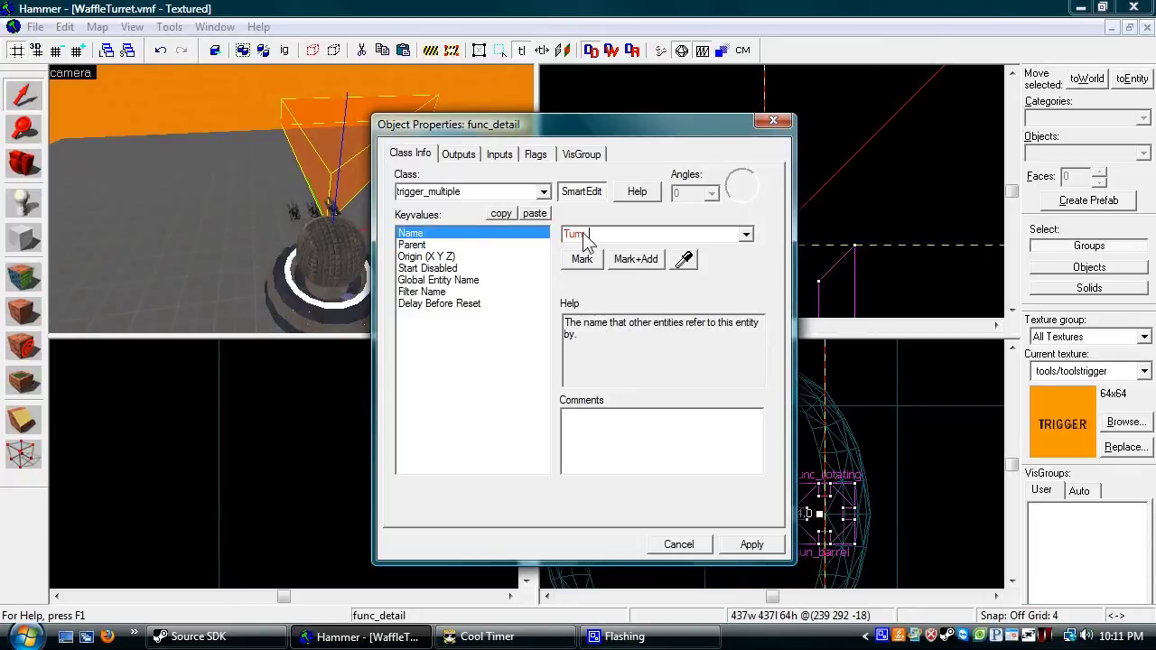
pyautogui.click(751, 545)
pyautogui.click(678, 545)
# Step: Duplicate the Turn_right trigger, flip the copy horizontally, and place its point at the tip of the left gun barrel
pyautogui.scroll(1, 759, 253)
pyautogui.scroll(-1, 767, 253)
pyautogui.moveTo(805, 238); pyautogui.dragTo(627, 205)
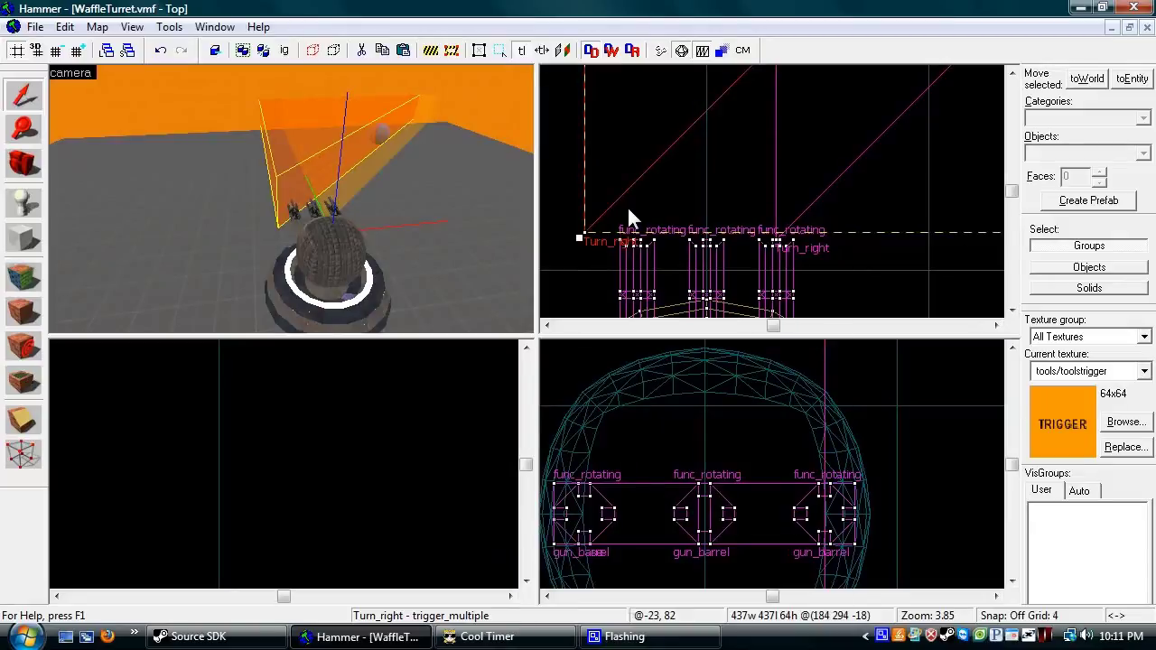
pyautogui.rightClick(627, 205)
pyautogui.moveTo(838, 576)
pyautogui.click(890, 575)
pyautogui.scroll(3, 865, 206)
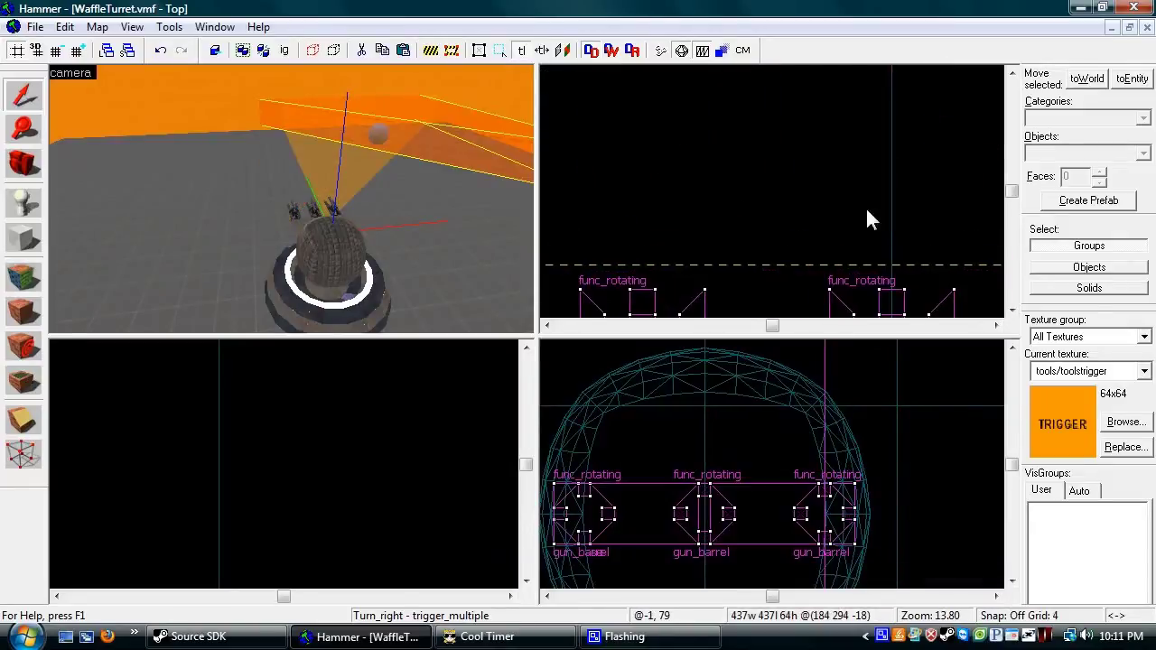
pyautogui.scroll(-5, 773, 213)
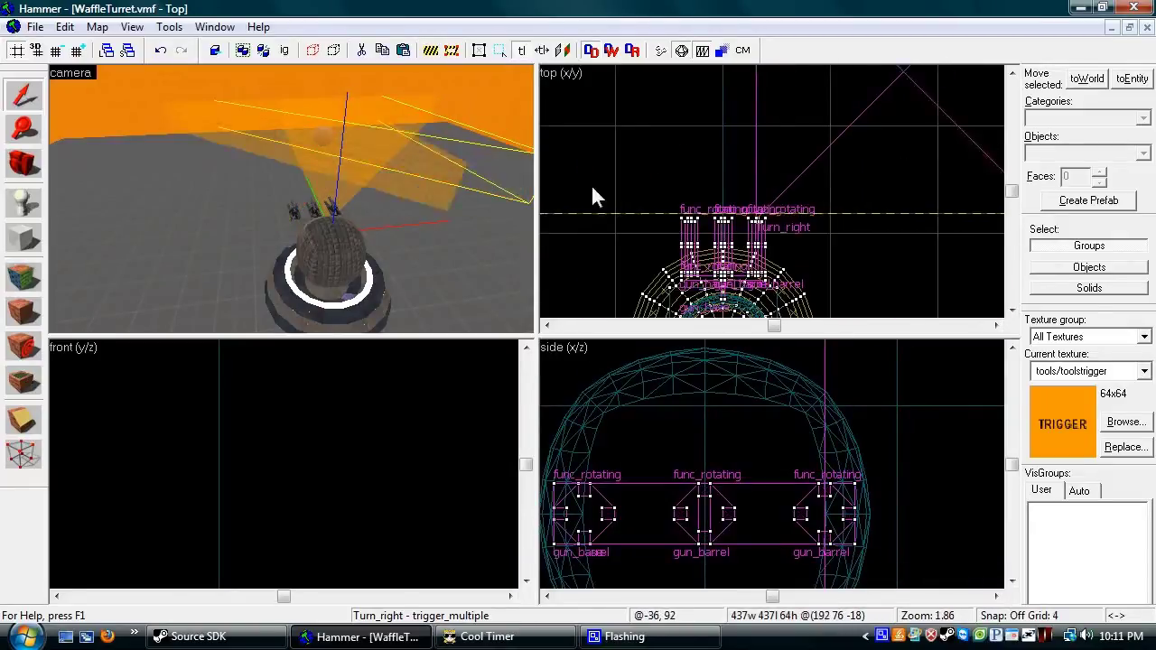
pyautogui.scroll(4, 895, 211)
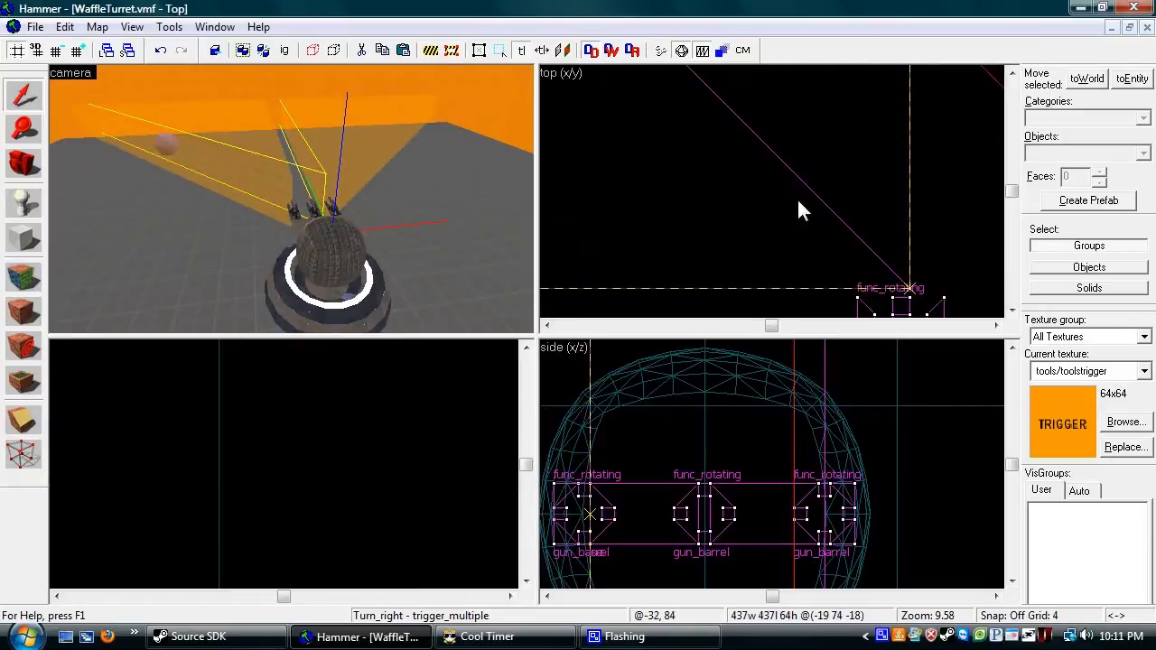
pyautogui.moveTo(789, 210); pyautogui.dragTo(788, 210)
# Step: Rename the mirrored trigger copy Turn_left
pyautogui.hotkey('alt', 'Return')
pyautogui.click(612, 238)
pyautogui.moveTo(622, 237); pyautogui.dragTo(594, 248)
pyautogui.write('left')
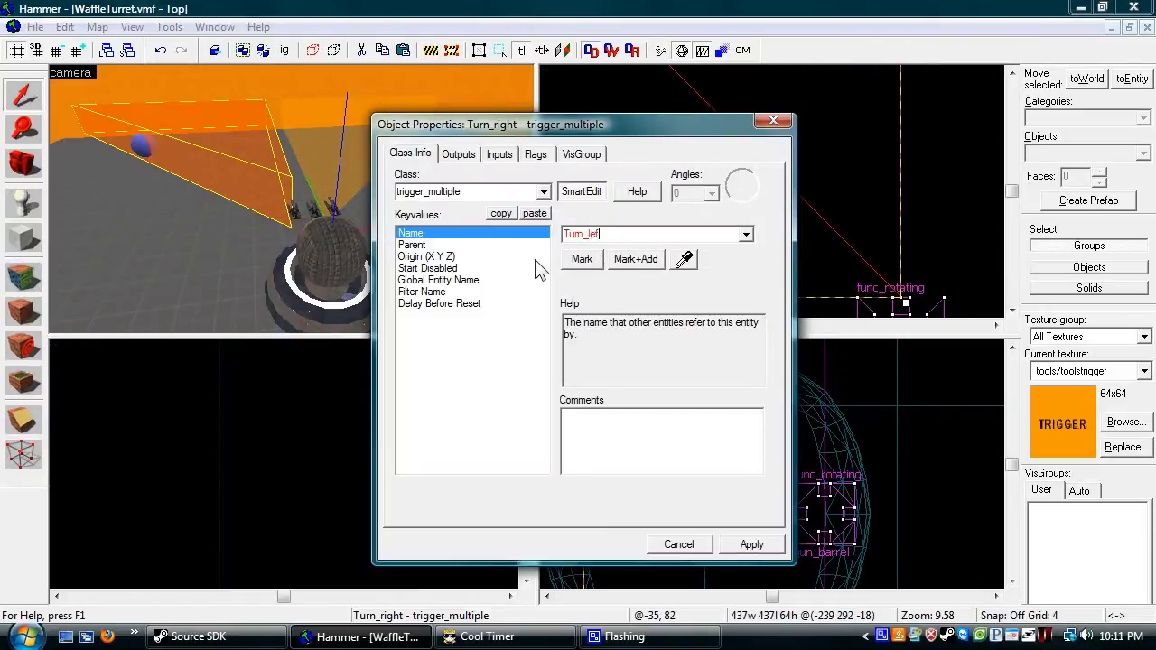
pyautogui.click(755, 547)
pyautogui.click(229, 199)
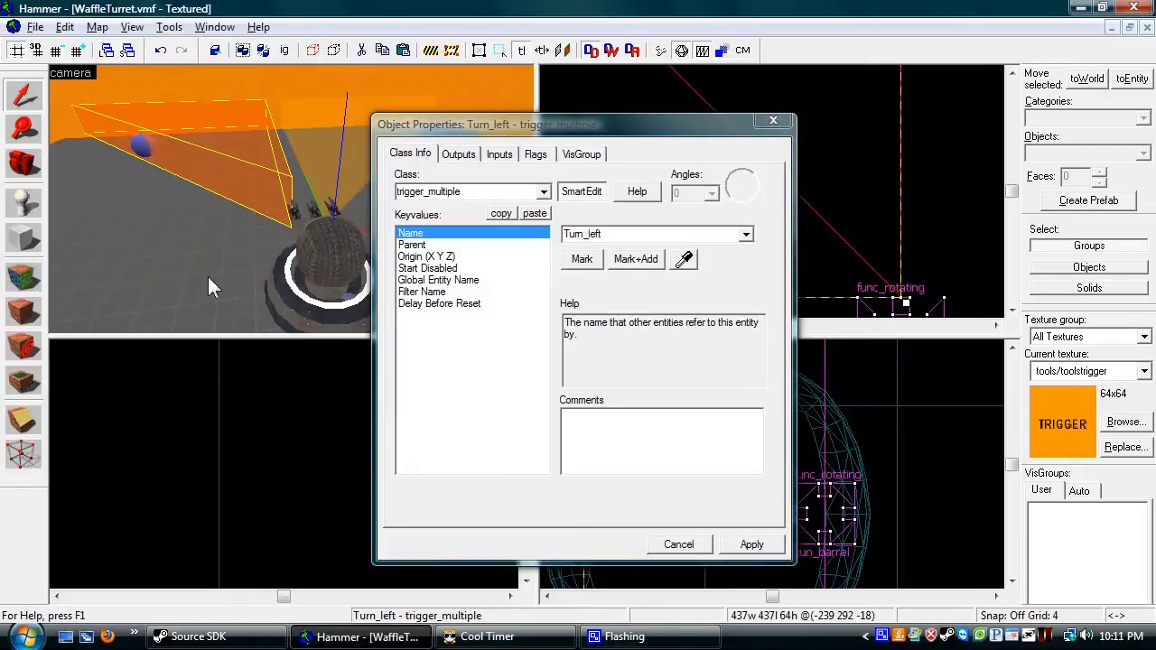
# Step: Add an OnStartTouch output to the Turn_left trigger that sends StartForward to gun_base
pyautogui.click(470, 158)
pyautogui.press('w')
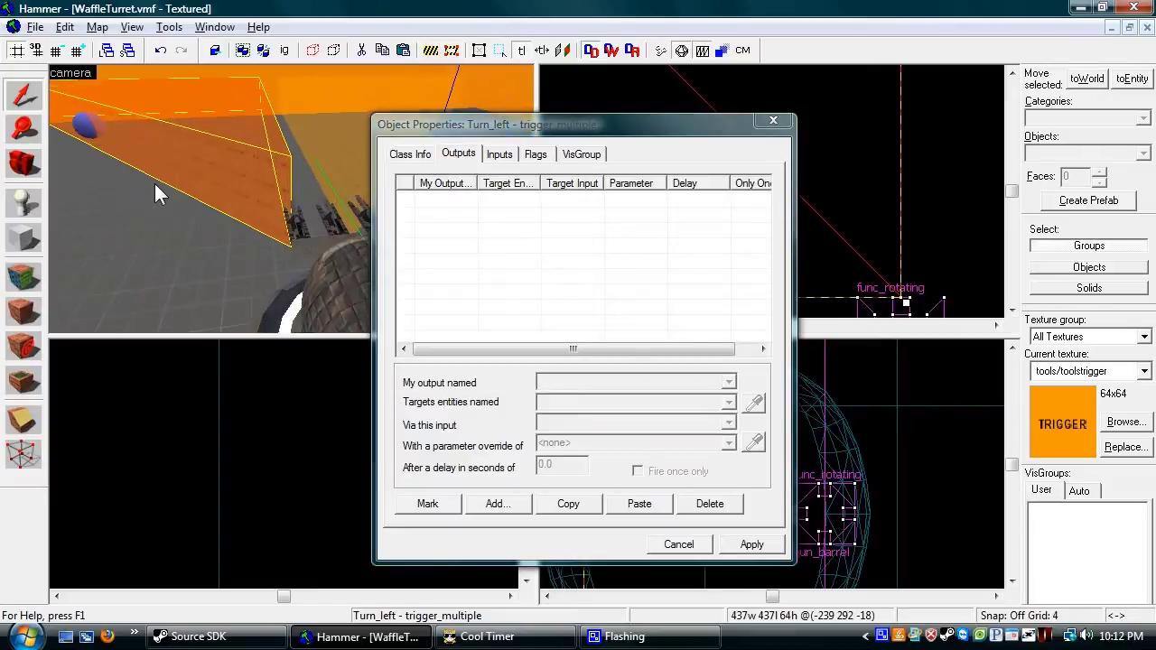
pyautogui.press('d')
pyautogui.press('a')
pyautogui.press('z')
pyautogui.click(497, 504)
pyautogui.click(731, 382)
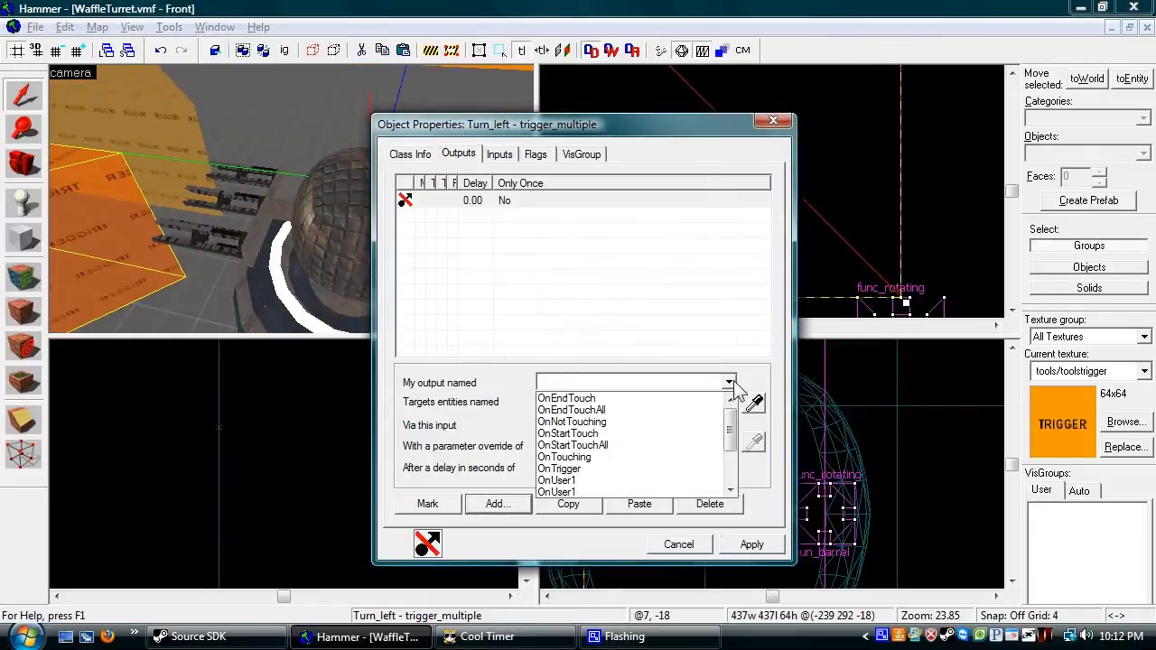
pyautogui.click(647, 436)
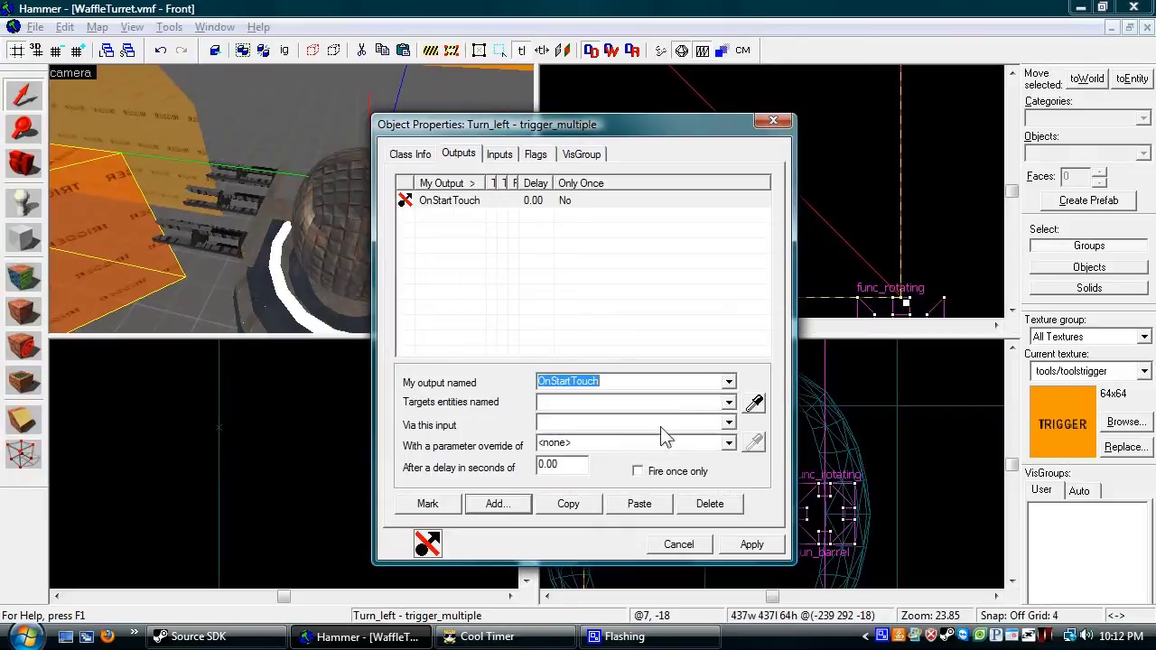
pyautogui.click(754, 404)
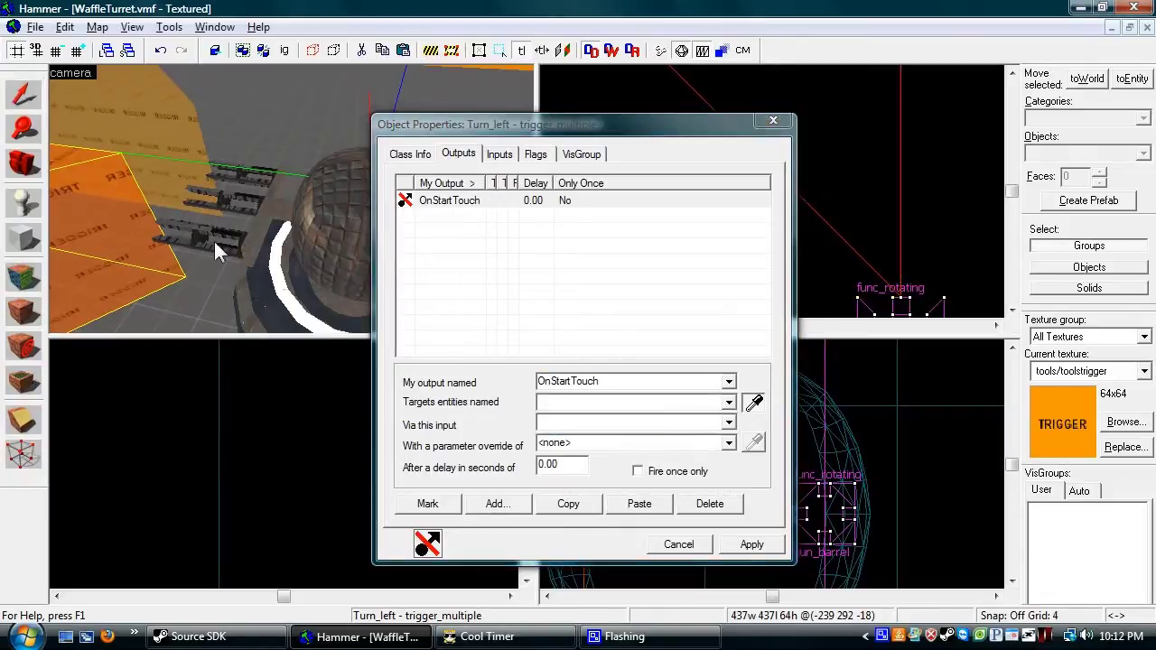
pyautogui.click(275, 226)
pyautogui.click(578, 429)
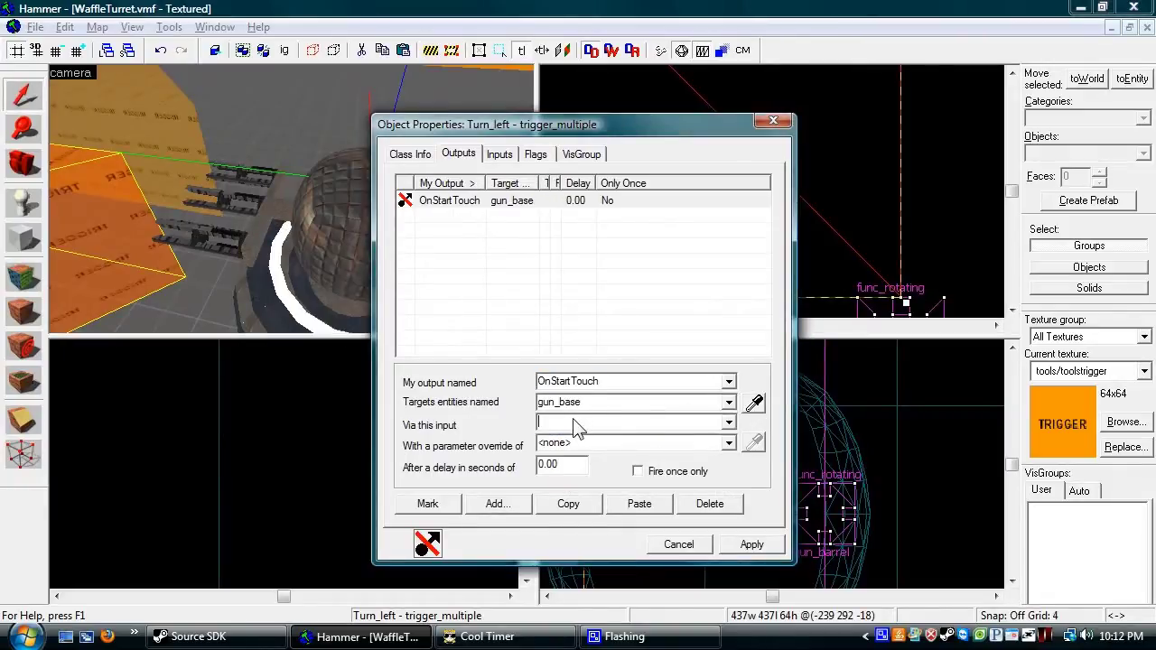
pyautogui.write('Start')
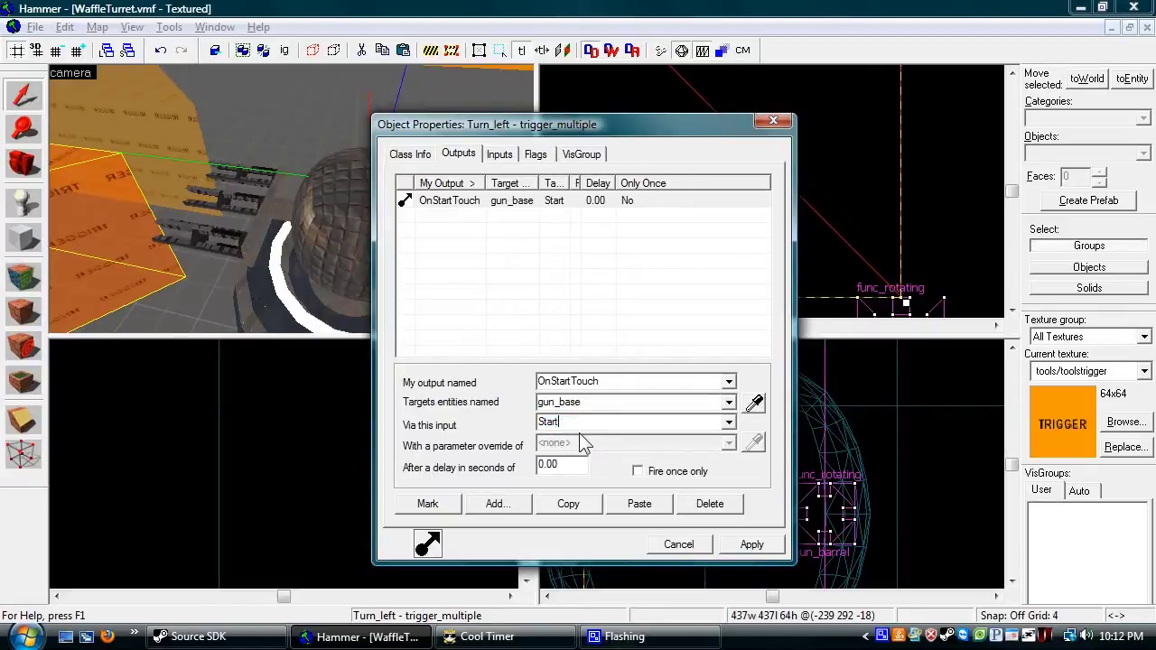
pyautogui.write('Forward')
pyautogui.click(751, 553)
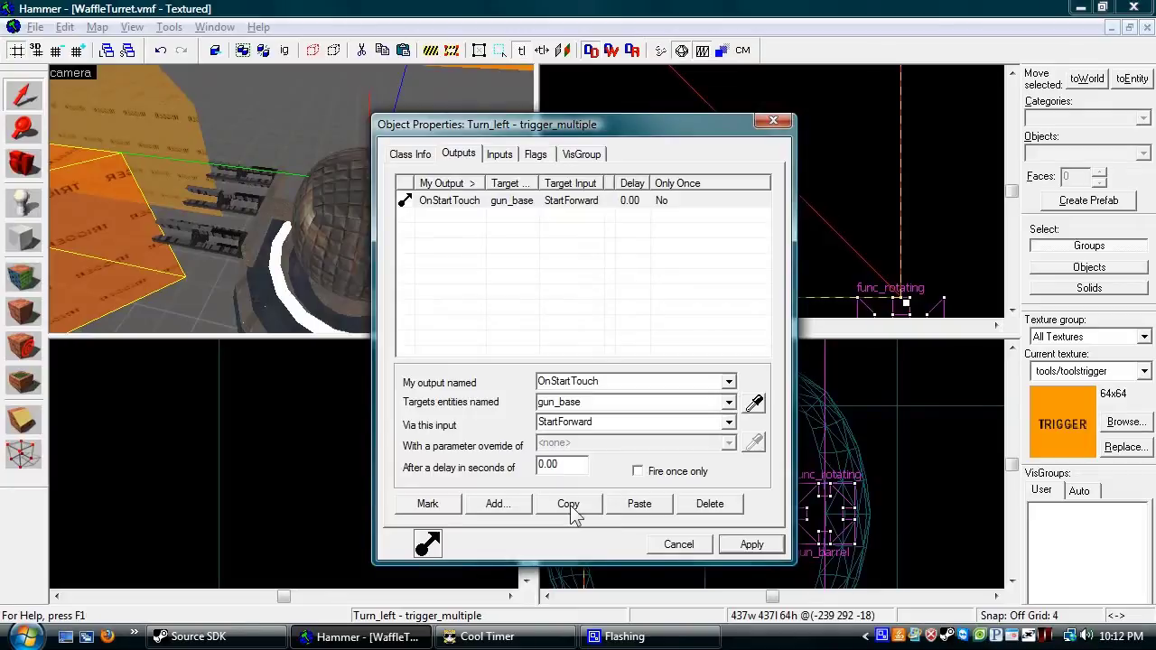
# Step: Add an OnEndTouchAll output to the Turn_left trigger that sends Stop to gun_base
pyautogui.click(519, 506)
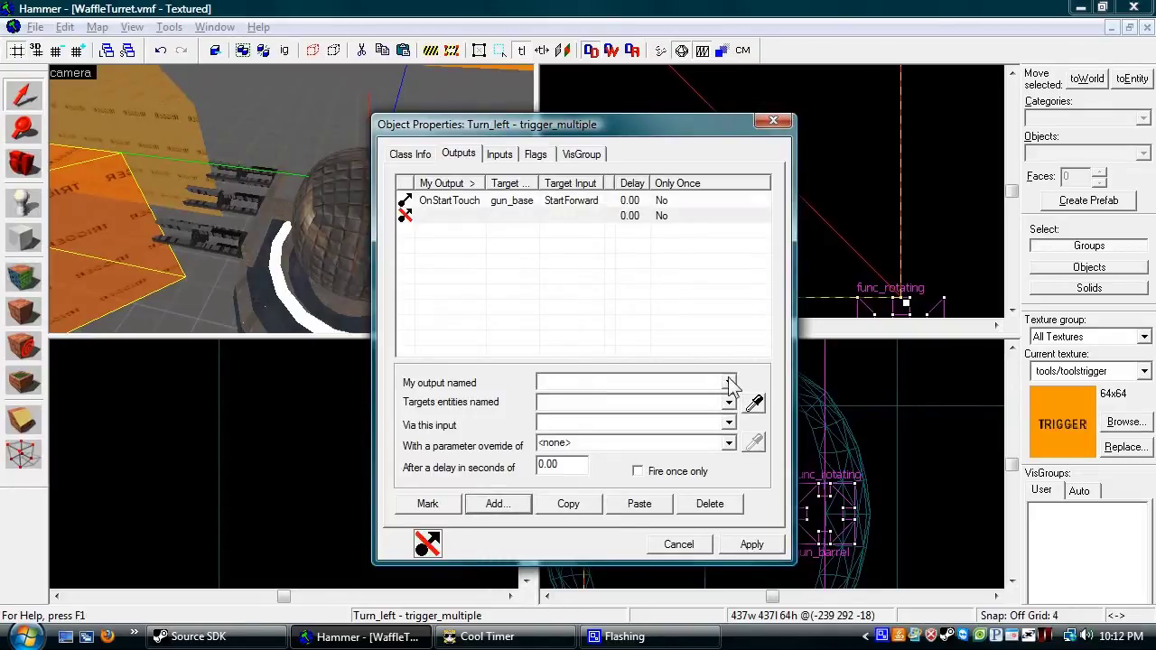
pyautogui.click(730, 383)
pyautogui.click(665, 417)
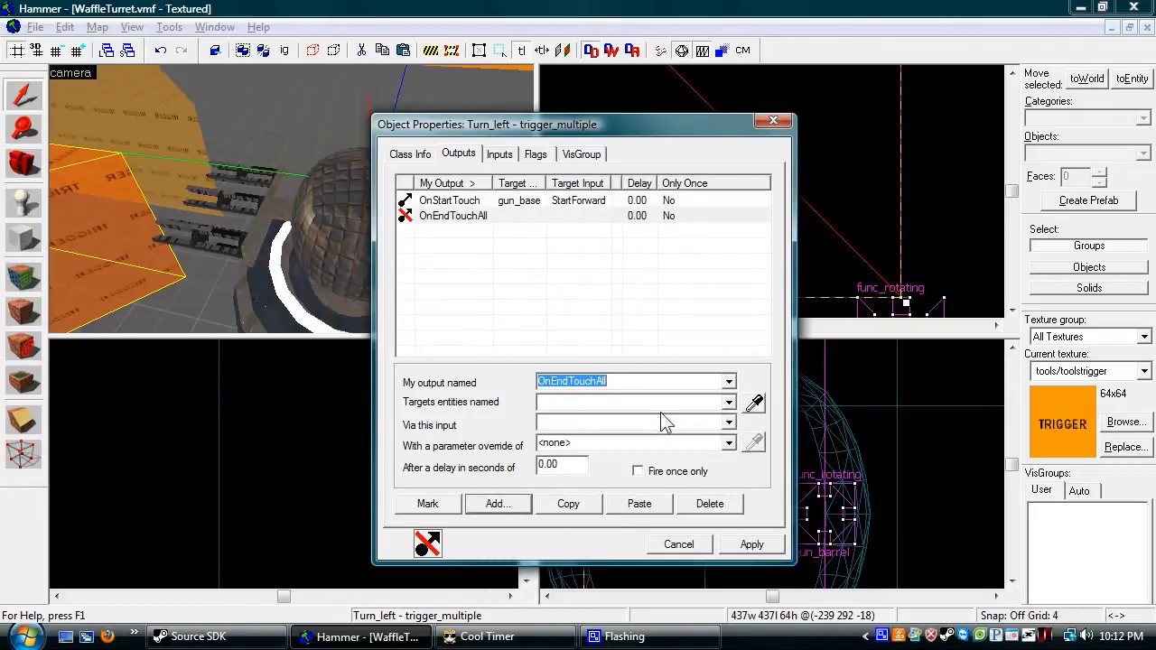
pyautogui.click(752, 405)
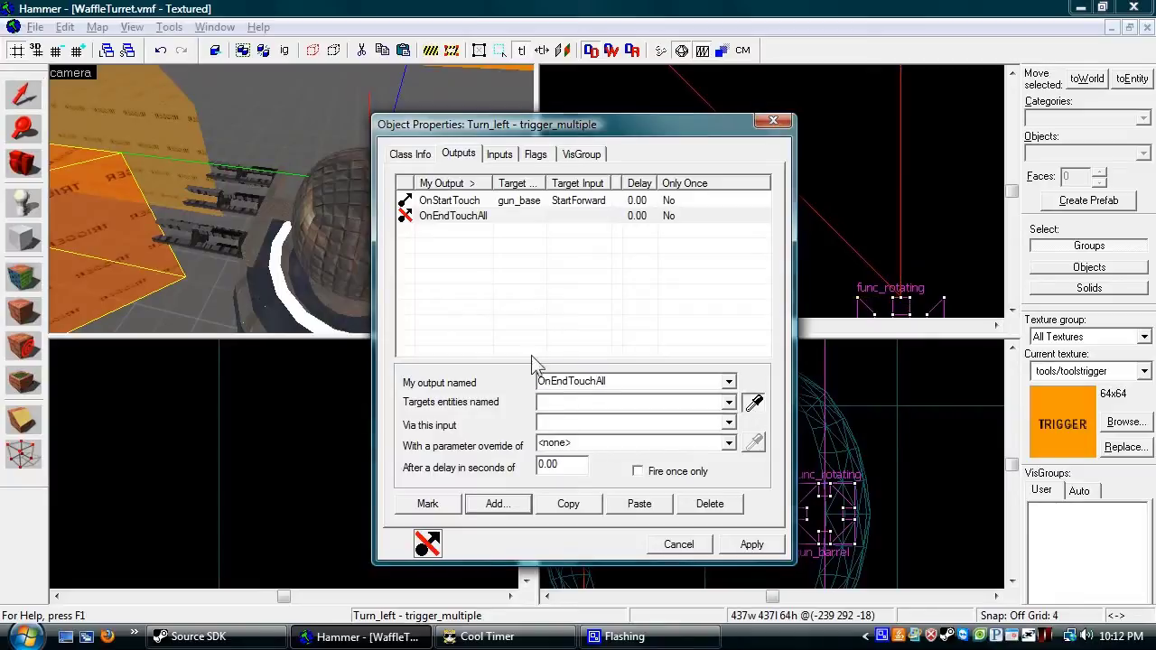
pyautogui.click(270, 236)
pyautogui.click(610, 424)
pyautogui.write('Stop')
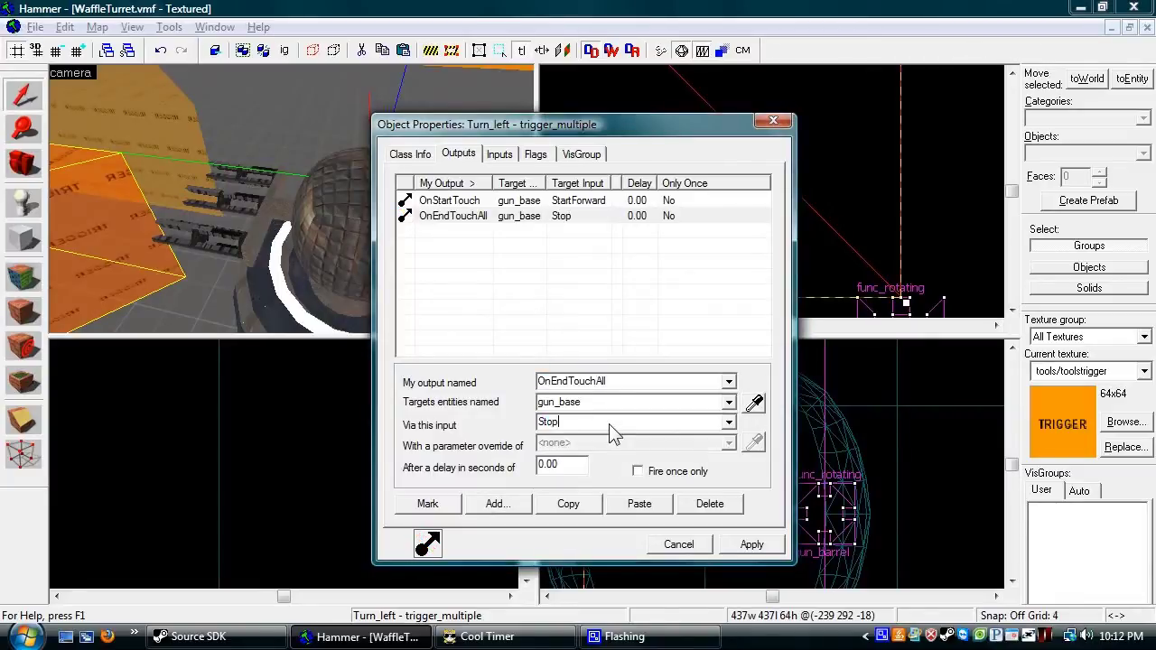
pyautogui.click(751, 545)
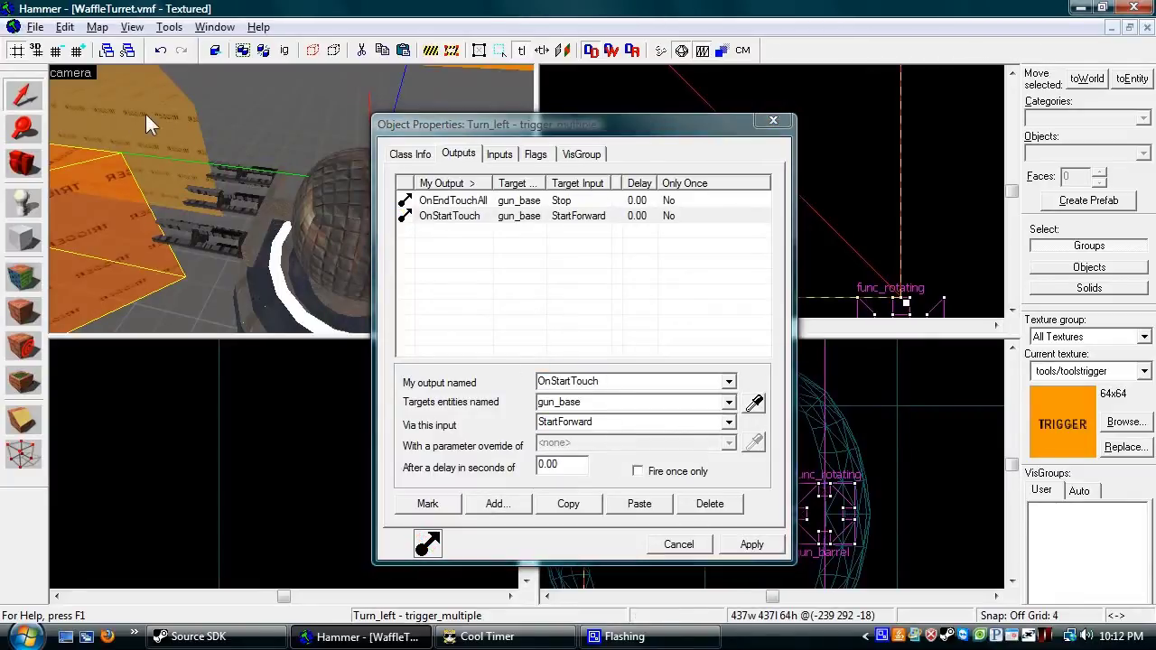
# Step: Copy both outputs of the Turn_left trigger and paste them into the Turn_right trigger
pyautogui.moveTo(682, 269); pyautogui.dragTo(470, 173)
pyautogui.click(571, 511)
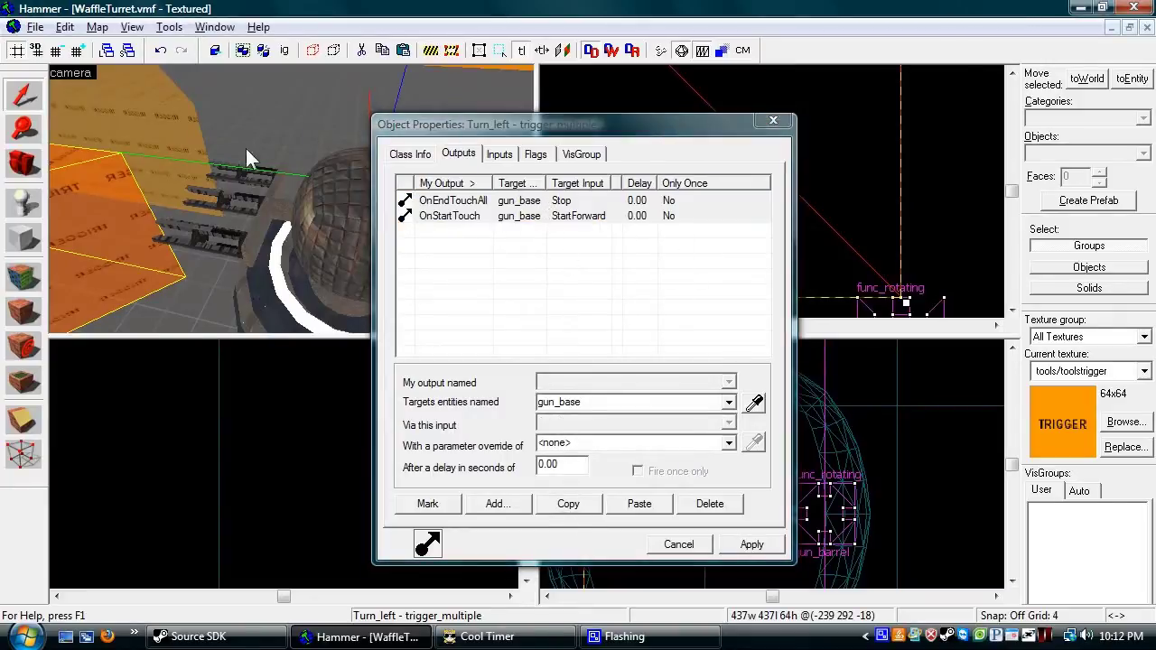
pyautogui.click(154, 121)
pyautogui.click(658, 508)
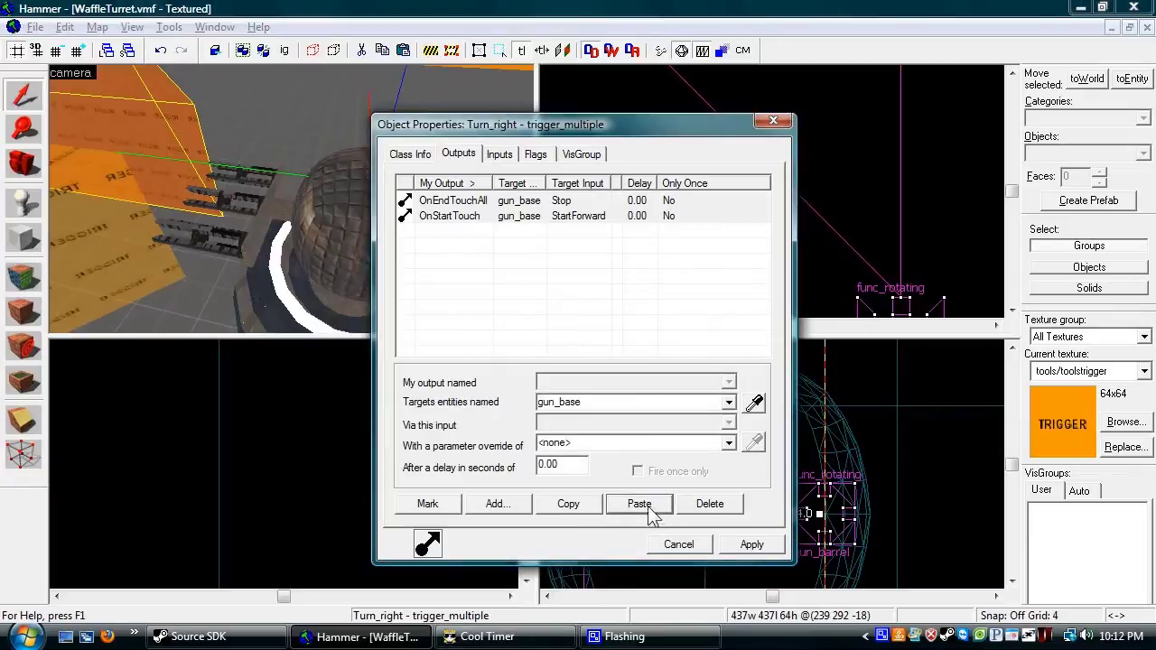
# Step: Change the OnStartTouch output of the Turn_right trigger to send gun_base the reverse rotation input instead of StartForward
pyautogui.click(578, 216)
pyautogui.click(728, 422)
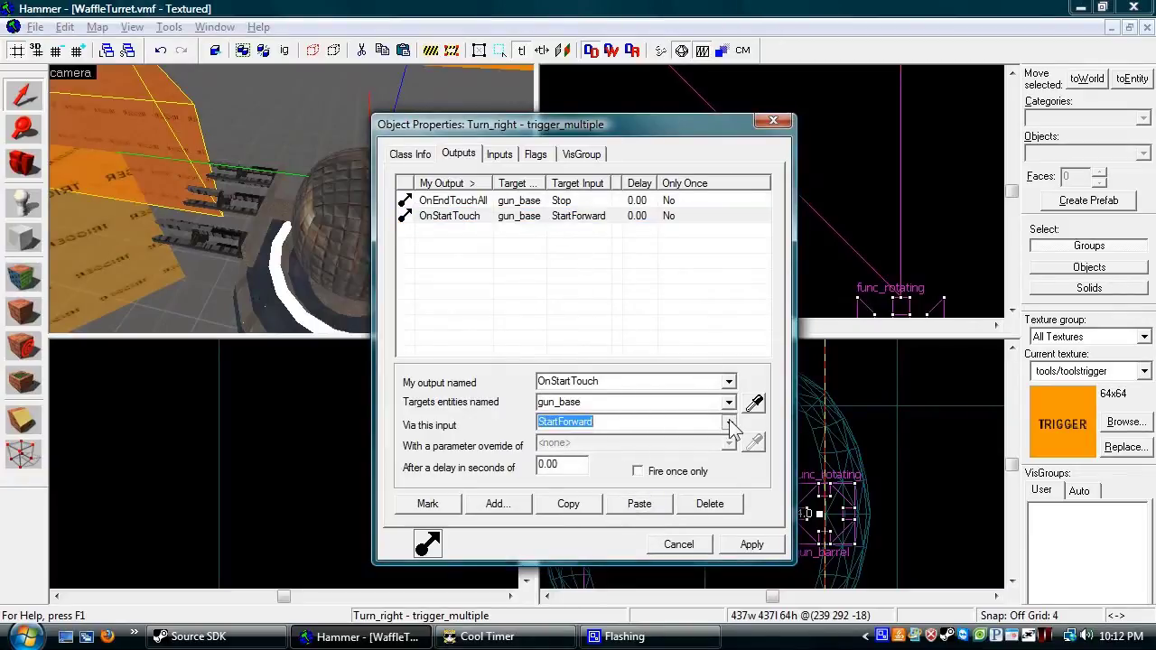
pyautogui.click(578, 456)
pyautogui.click(687, 547)
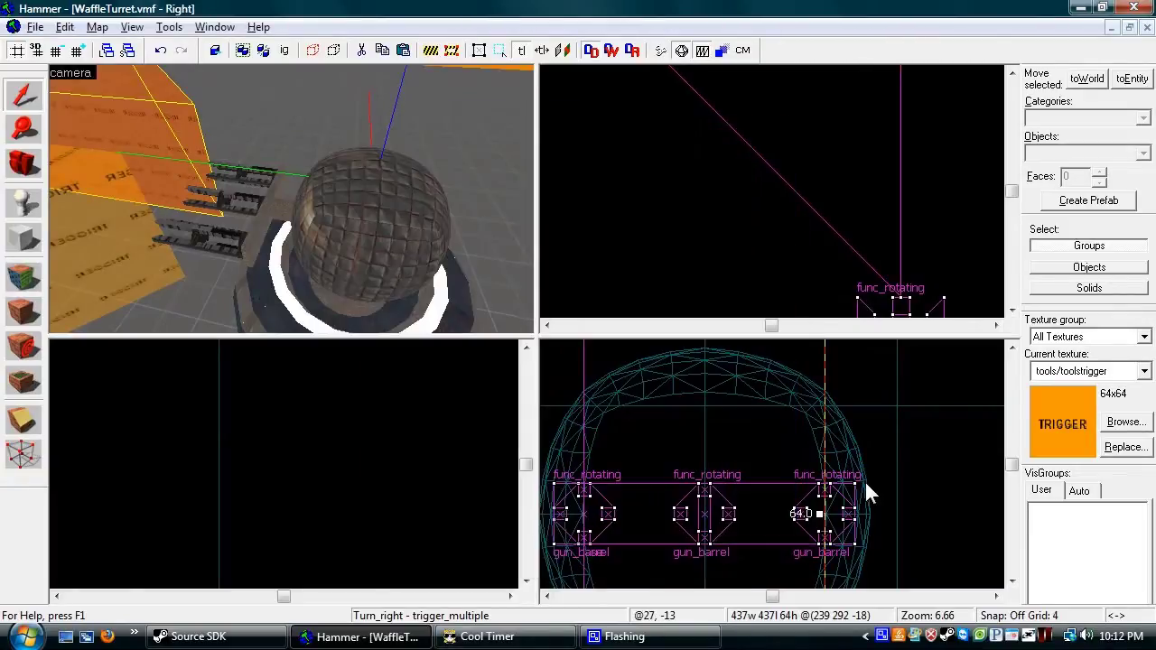
# Step: Create a trigger-textured block 50 wide, 437 long and 10 high, extending forward from the tips of the three gun barrels
pyautogui.scroll(-4, 863, 445)
pyautogui.press('Escape')
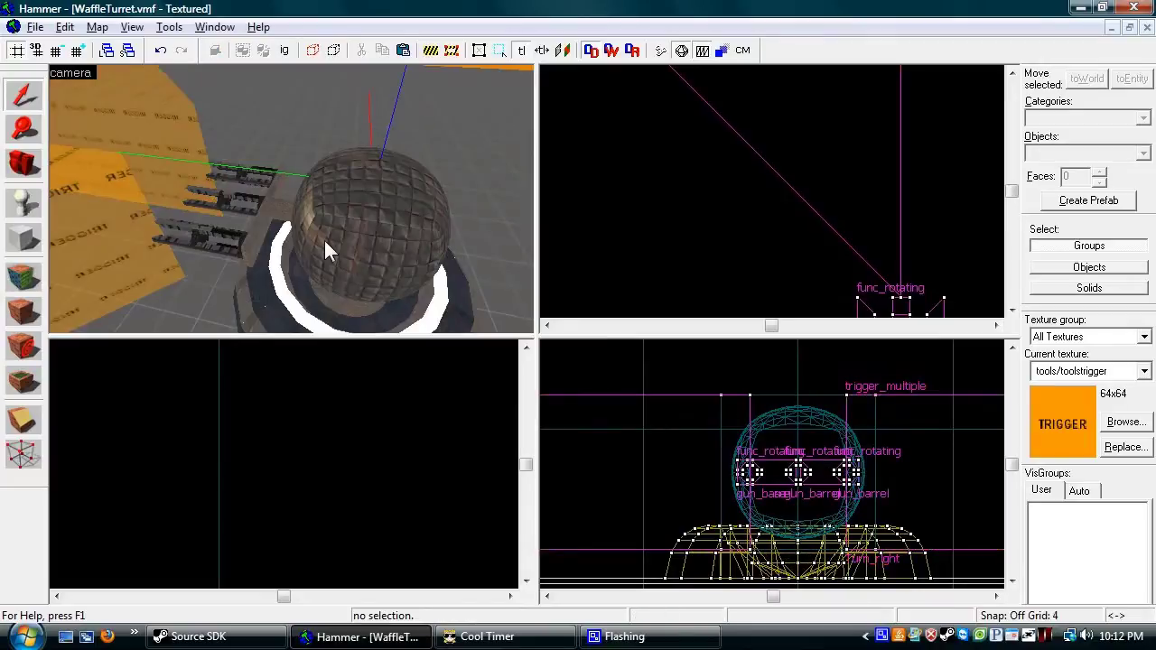
pyautogui.press('z')
pyautogui.press('w')
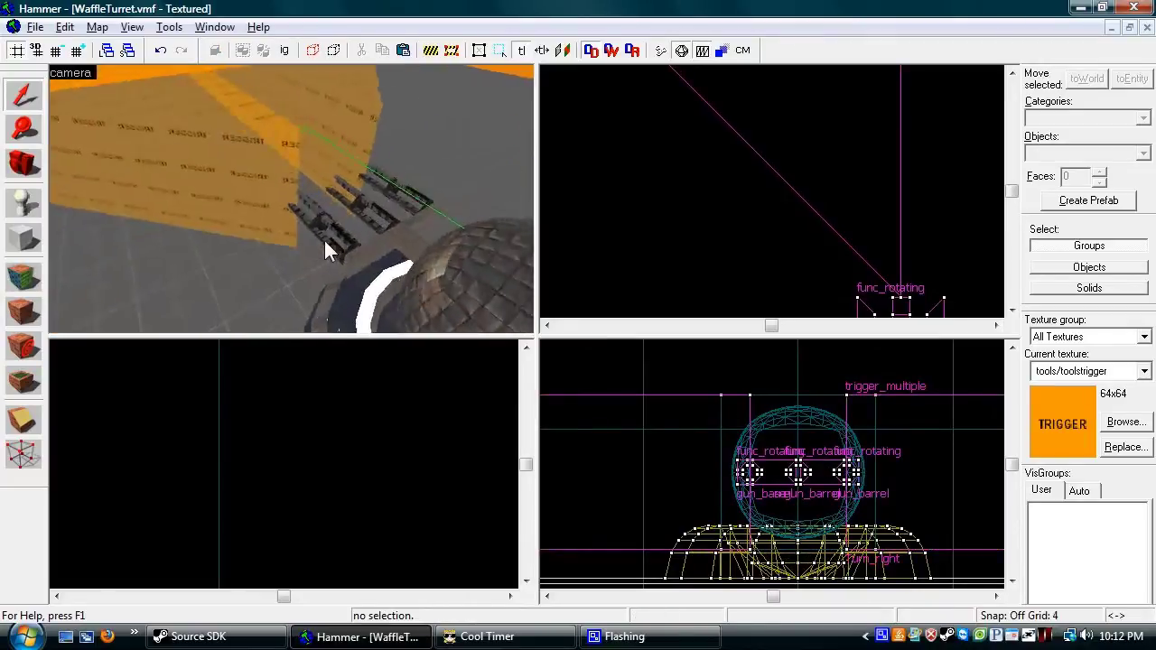
pyautogui.press('w')
pyautogui.press('z')
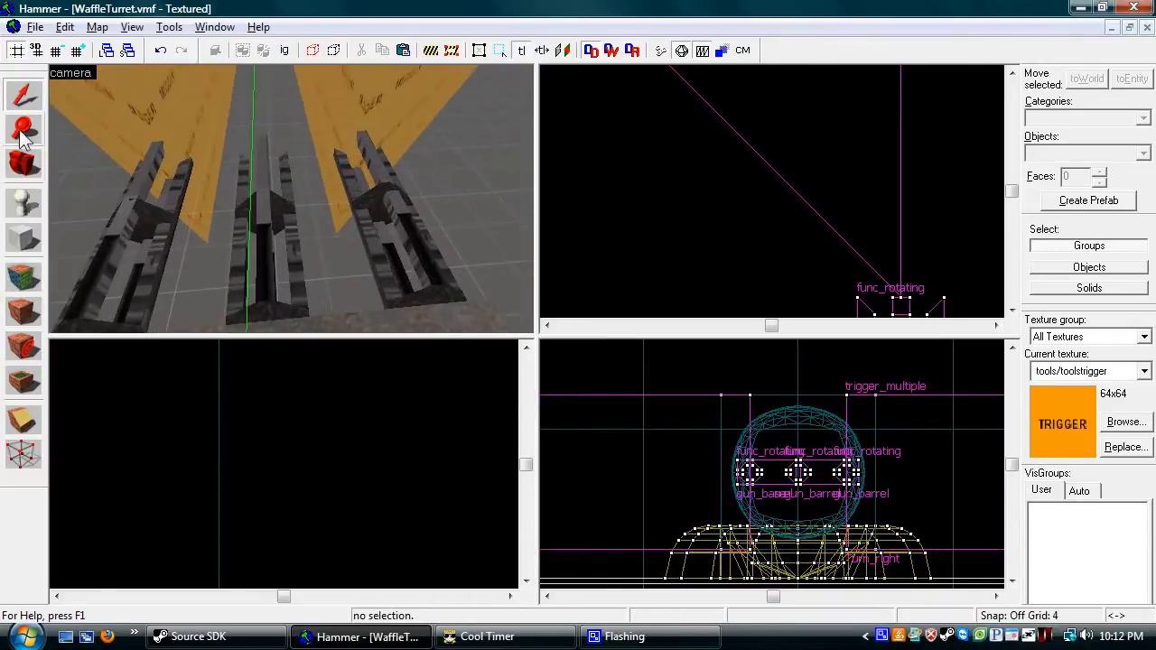
pyautogui.click(24, 238)
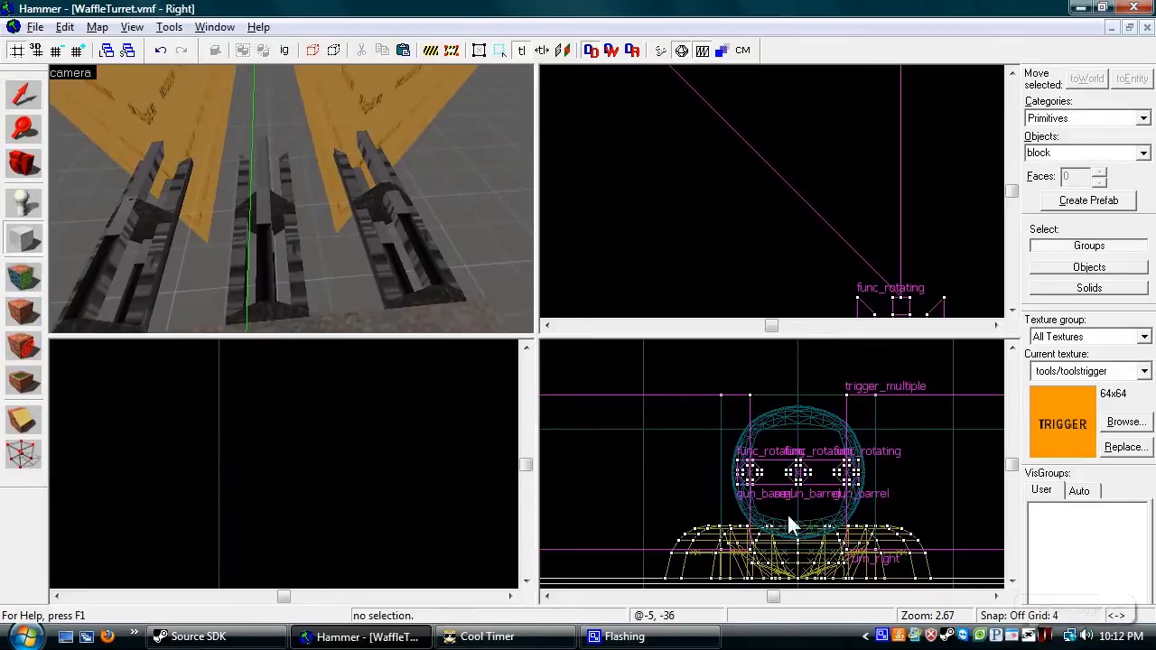
pyautogui.scroll(5, 769, 495)
pyautogui.scroll(1, 777, 487)
pyautogui.moveTo(678, 419); pyautogui.dragTo(887, 504)
pyautogui.scroll(-9, 745, 215)
pyautogui.scroll(10, 815, 236)
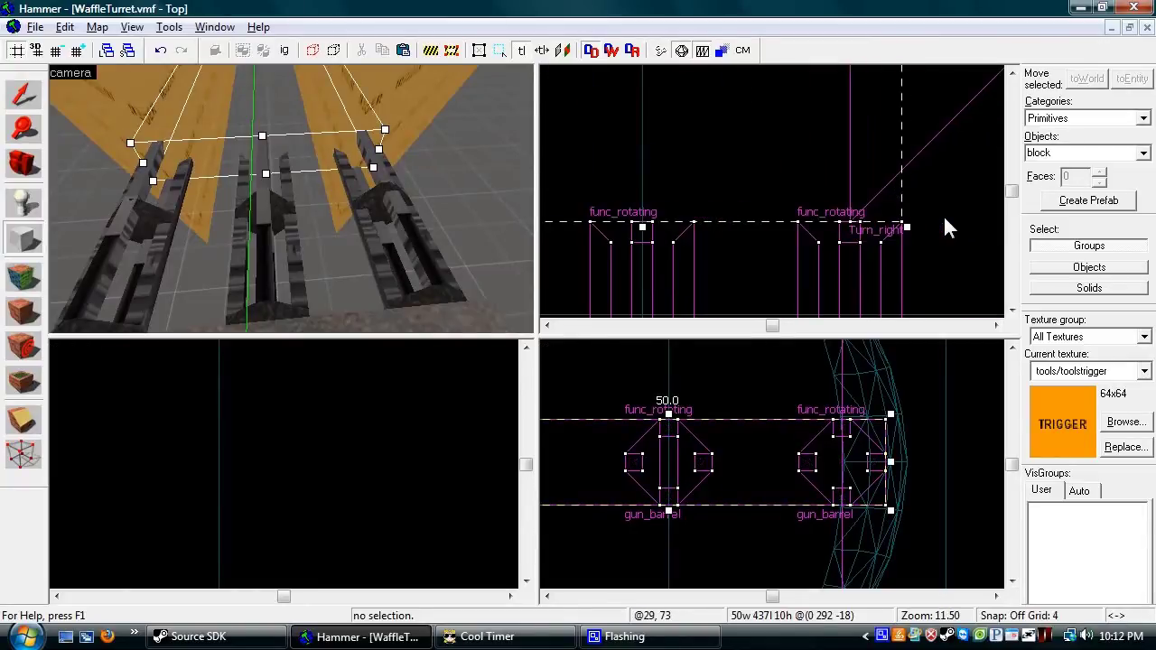
pyautogui.press('Return')
# Step: Tie the new block in front of the barrels to a trigger_hurt entity
pyautogui.press('Up')
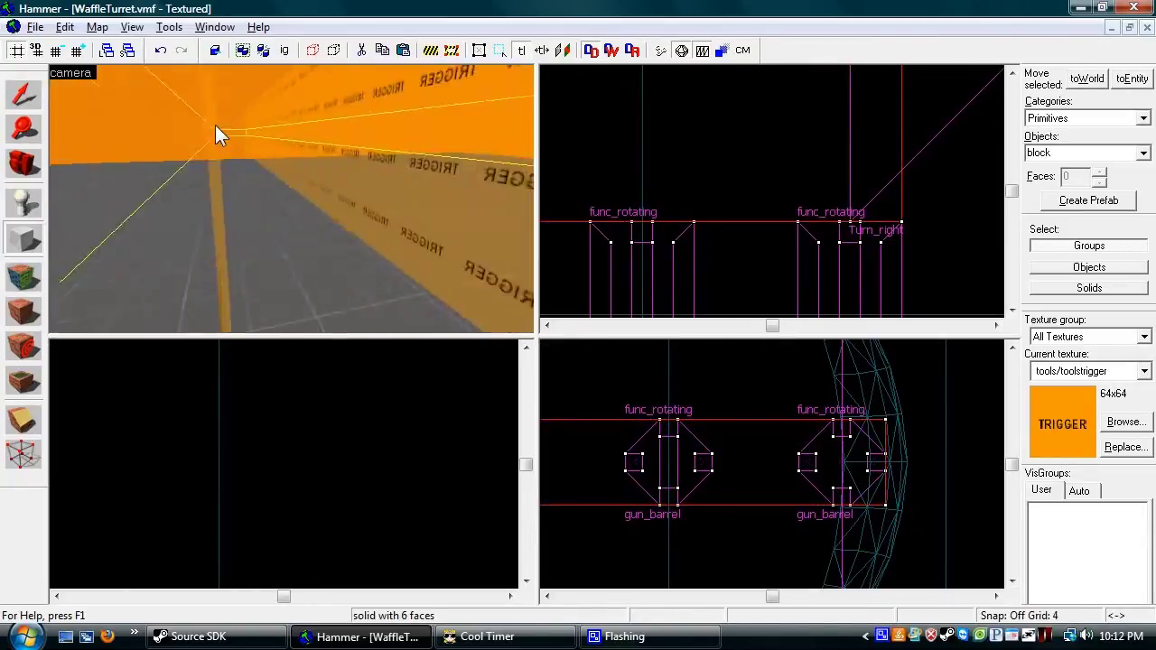
pyautogui.press('s')
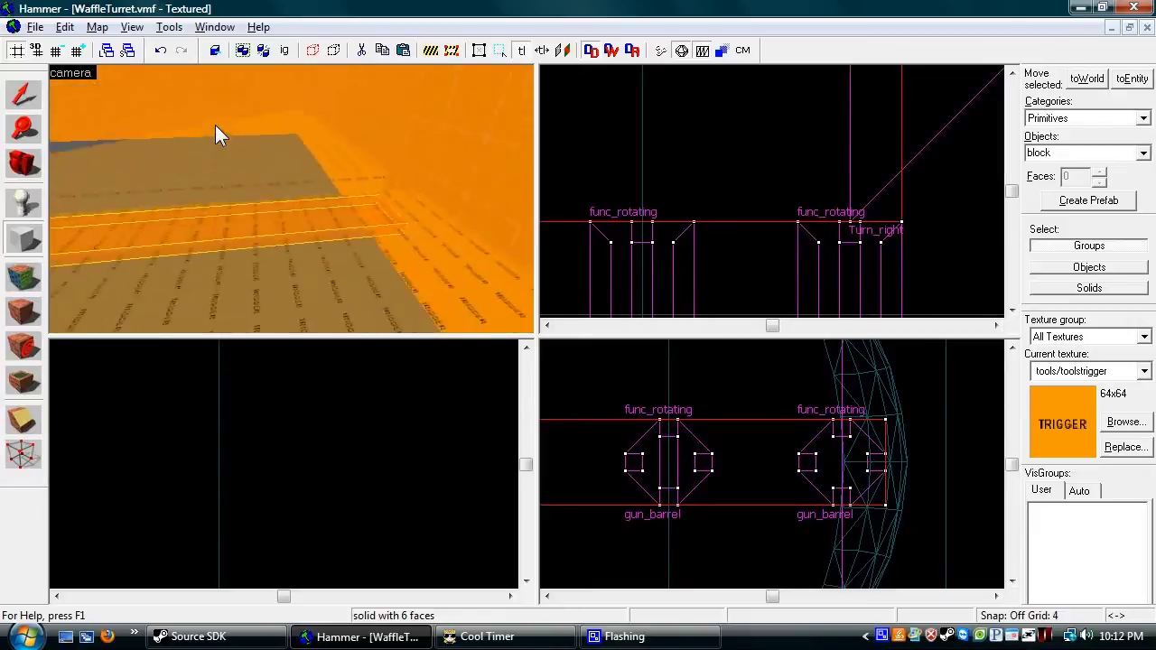
pyautogui.hotkey('ctrl', 't')
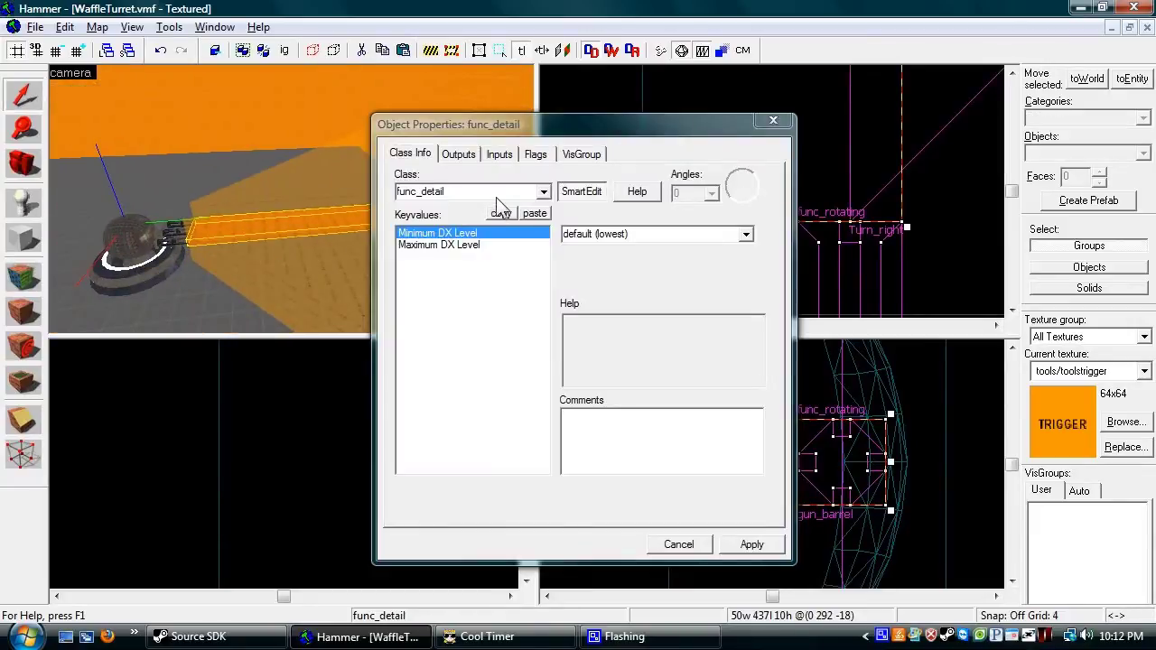
pyautogui.write('trigger_hurt')
pyautogui.click(752, 545)
# Step: Name the trigger_hurt entity gun_hurt
pyautogui.click(584, 234)
pyautogui.write('gun')
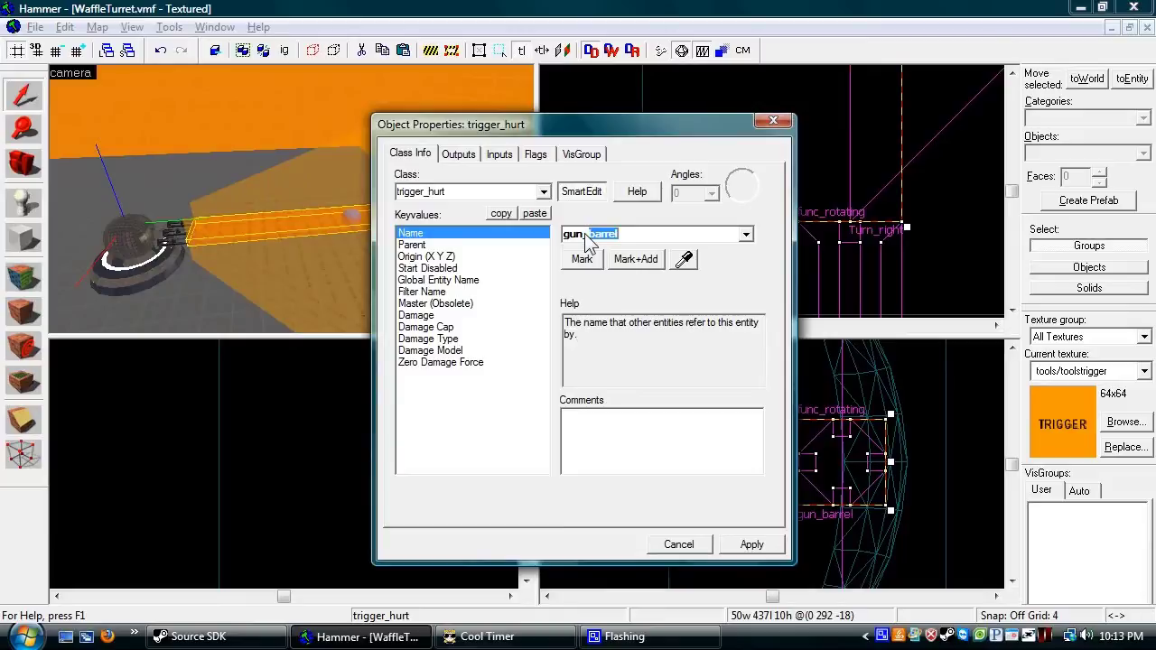
pyautogui.write('_r')
pyautogui.click(765, 549)
# Step: Edit the Damage value of the gun_hurt trigger and enable its "Everything (not including physics debris)" flag
pyautogui.press('z')
pyautogui.press('w')
pyautogui.press('z')
pyautogui.click(429, 304)
pyautogui.click(416, 315)
pyautogui.doubleClick(575, 235)
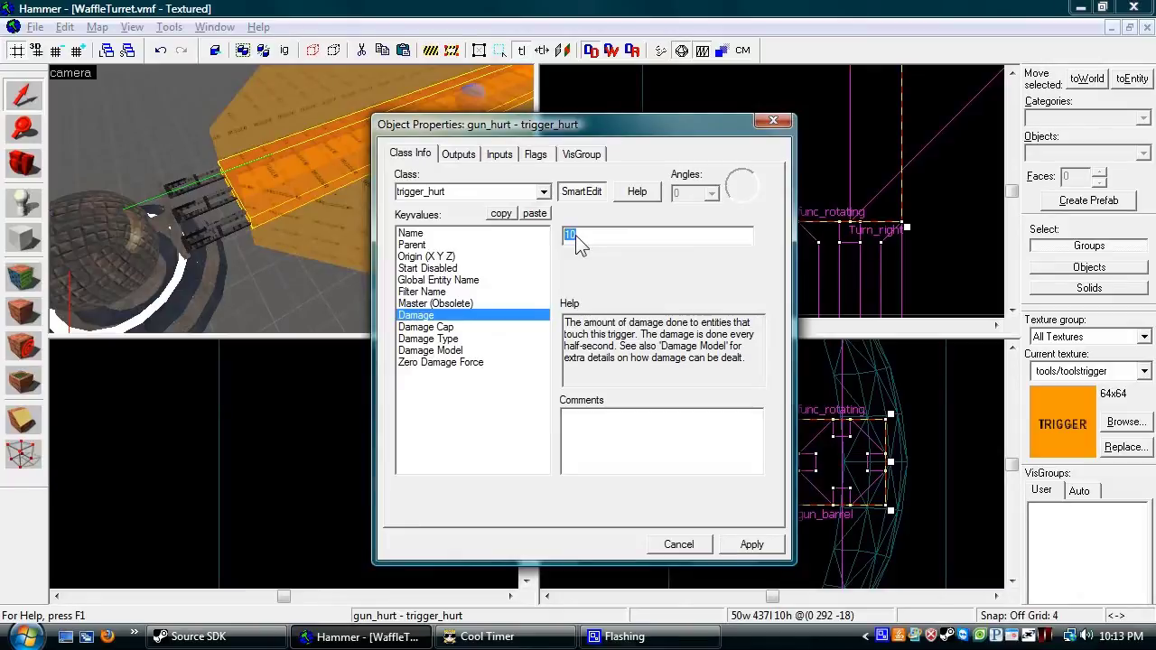
pyautogui.click(750, 545)
pyautogui.click(536, 154)
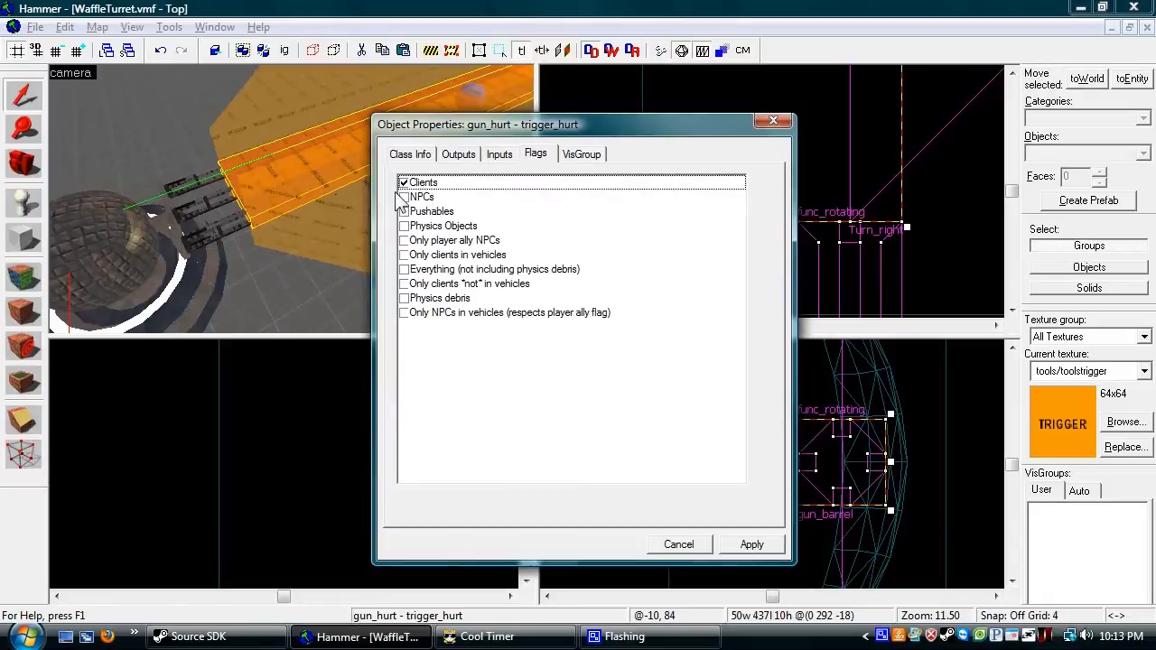
pyautogui.click(405, 270)
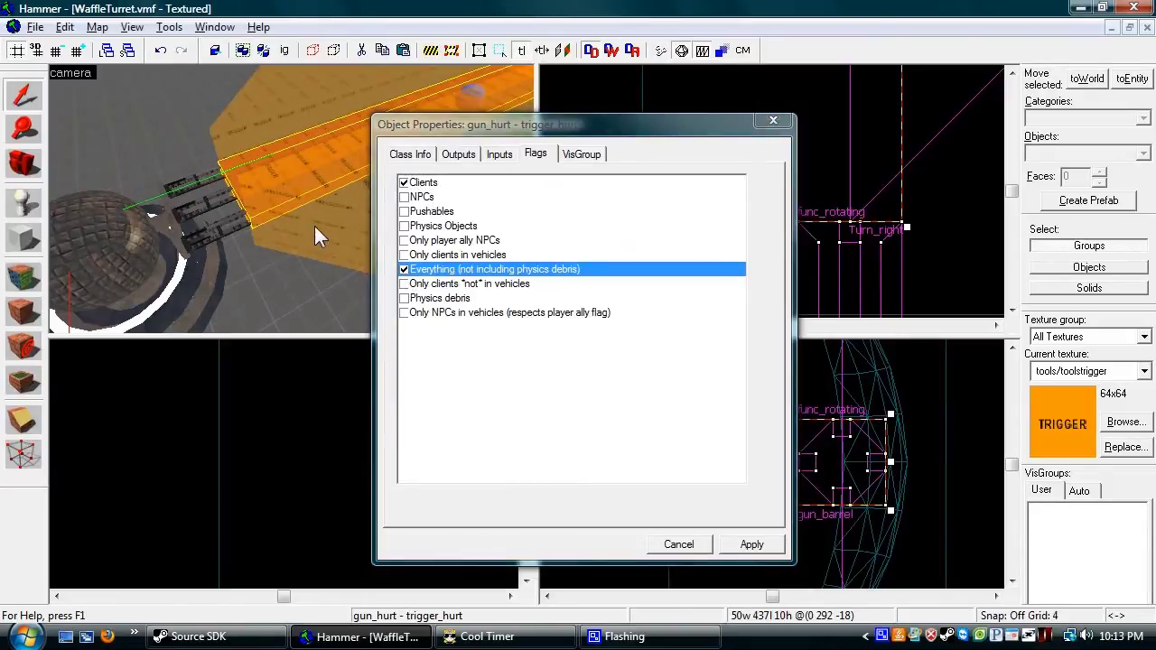
# Step: Enable the "Everything (not including physics debris)" flag on the Turn_left and Turn_right triggers together
pyautogui.keyDown('ctrl'); pyautogui.click(279, 109); pyautogui.keyUp('ctrl')
pyautogui.click(535, 154)
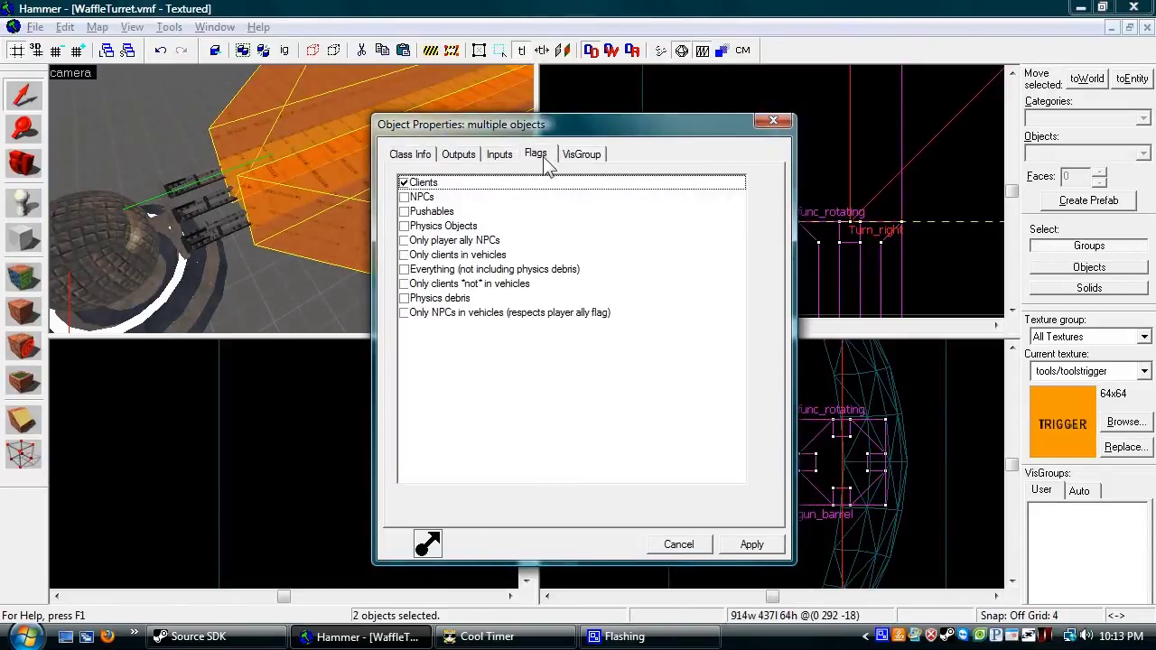
pyautogui.click(404, 270)
pyautogui.click(750, 544)
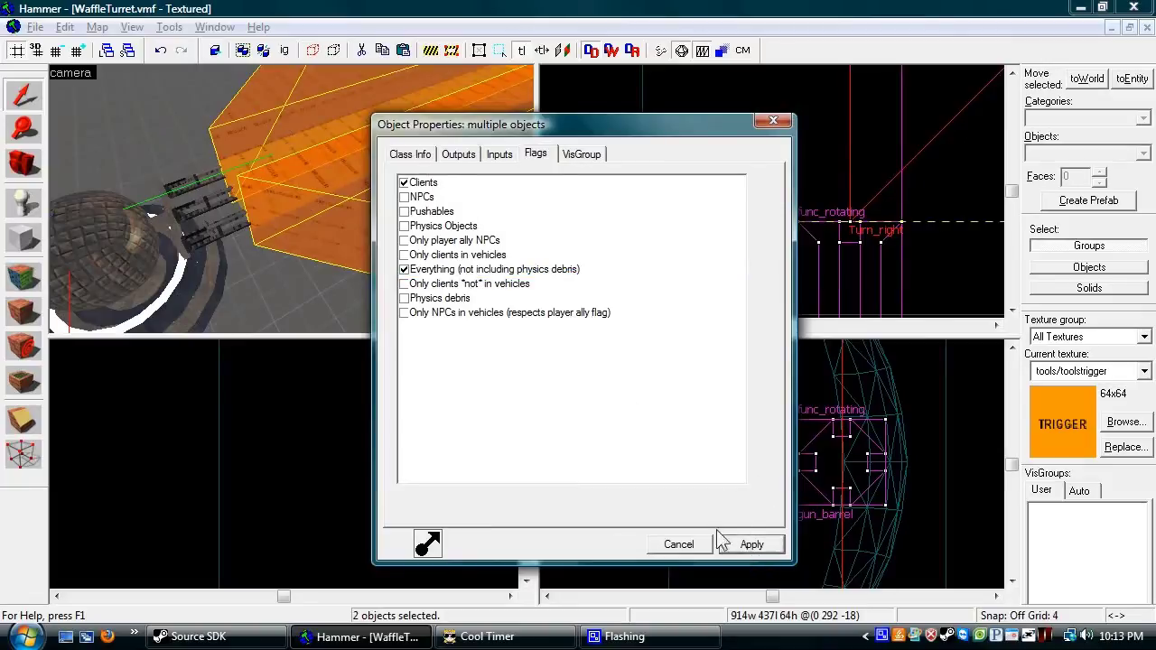
# Step: Set gun_base as the parent of the Turn_left and Turn_right triggers
pyautogui.click(418, 156)
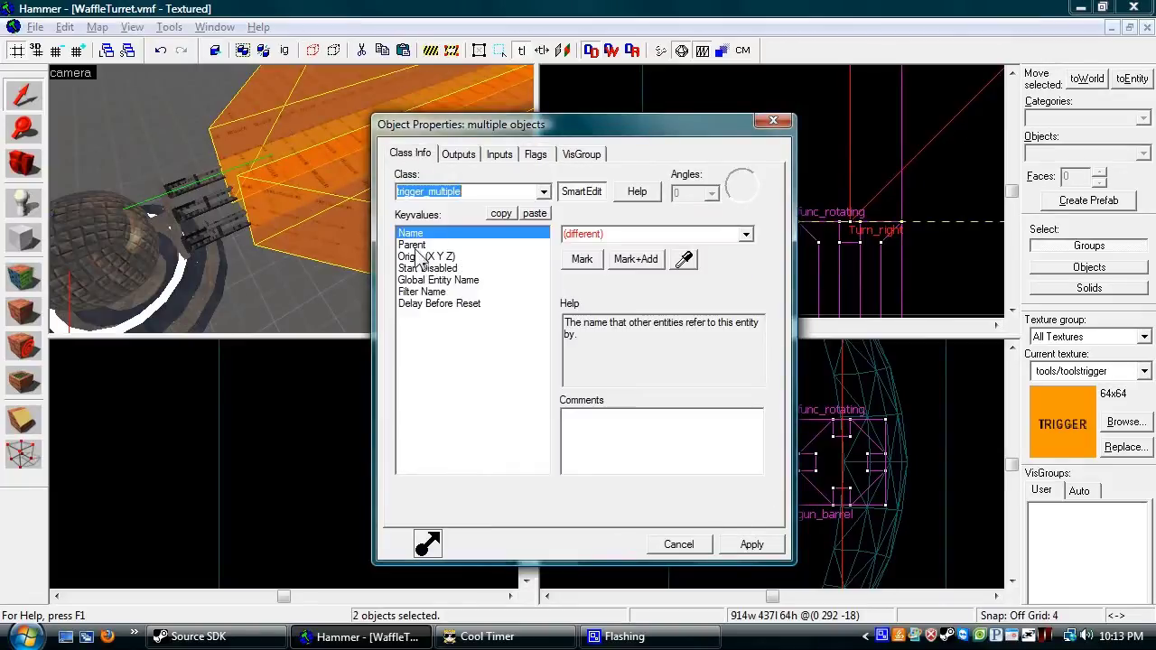
pyautogui.click(417, 245)
pyautogui.click(685, 262)
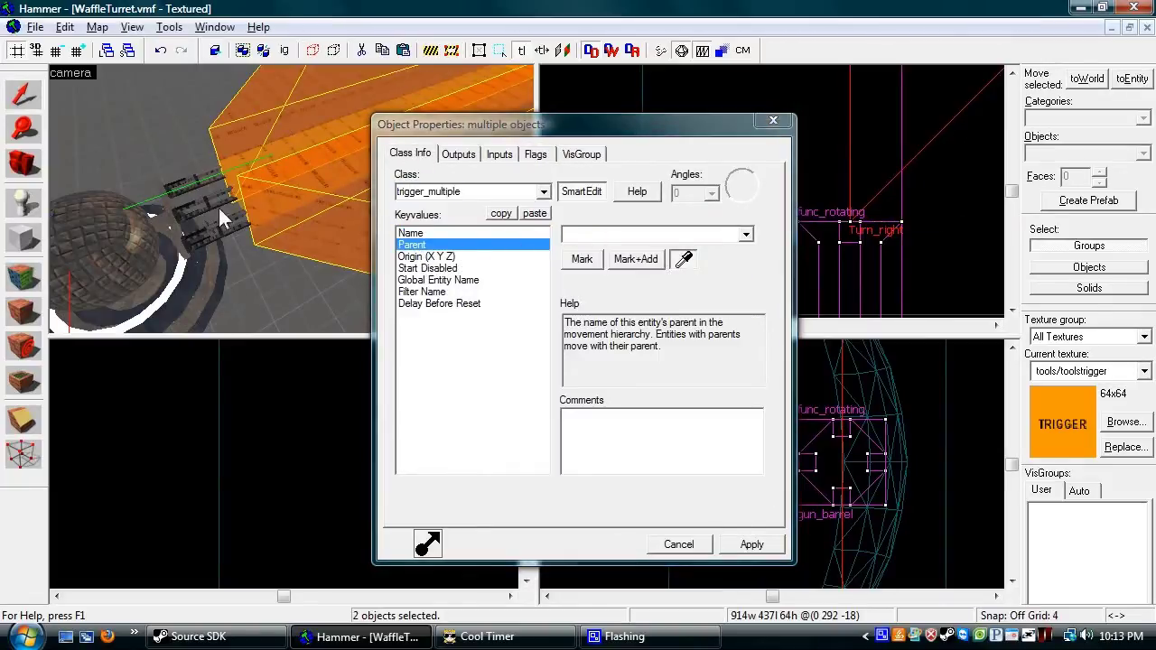
pyautogui.click(171, 225)
# Step: Set gun_base as the parent of the gun_hurt trigger and check the parent of Turn_right
pyautogui.click(265, 163)
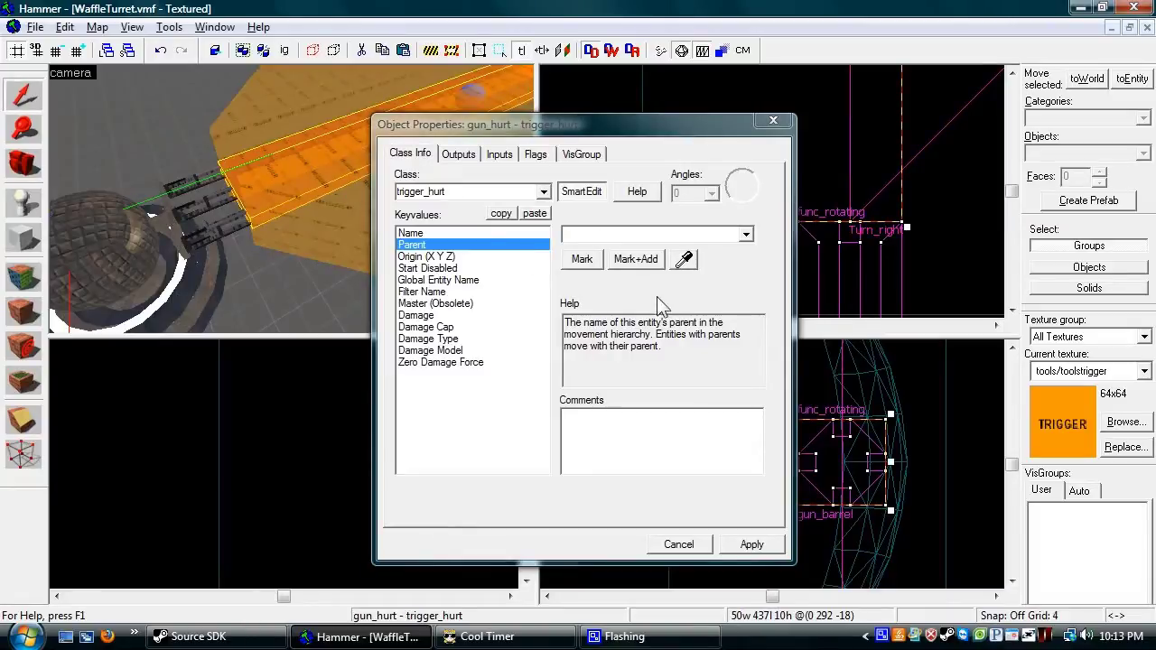
pyautogui.click(685, 261)
pyautogui.click(159, 228)
pyautogui.click(746, 543)
pyautogui.click(267, 190)
pyautogui.press('z')
pyautogui.press('w')
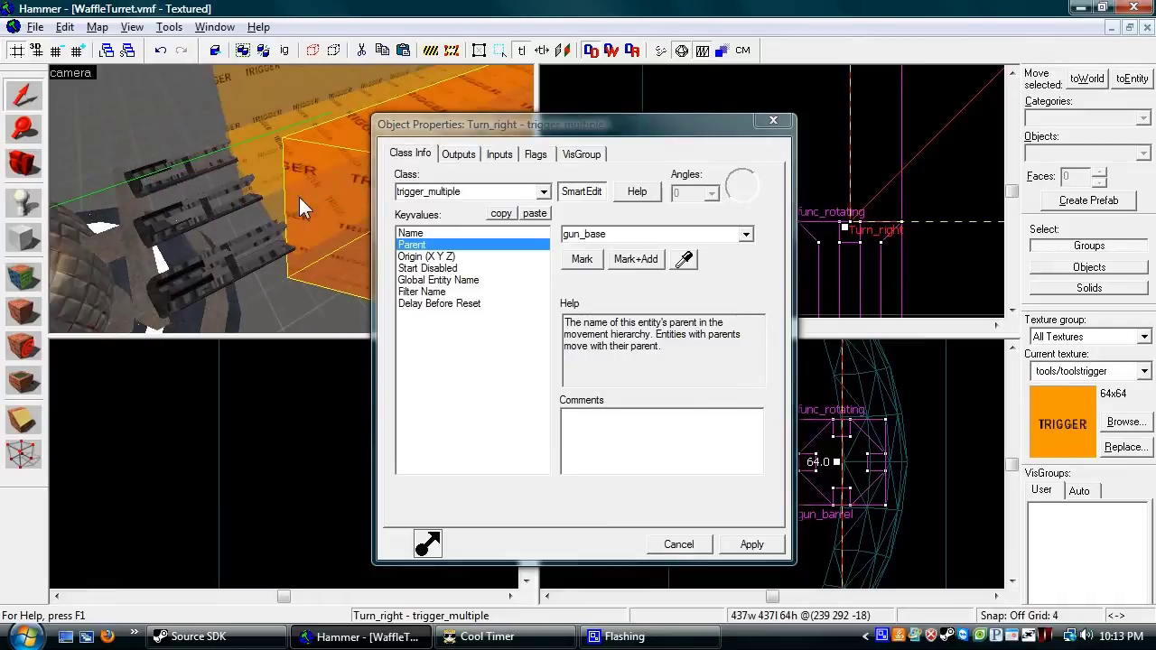
pyautogui.press('z')
pyautogui.click(299, 197)
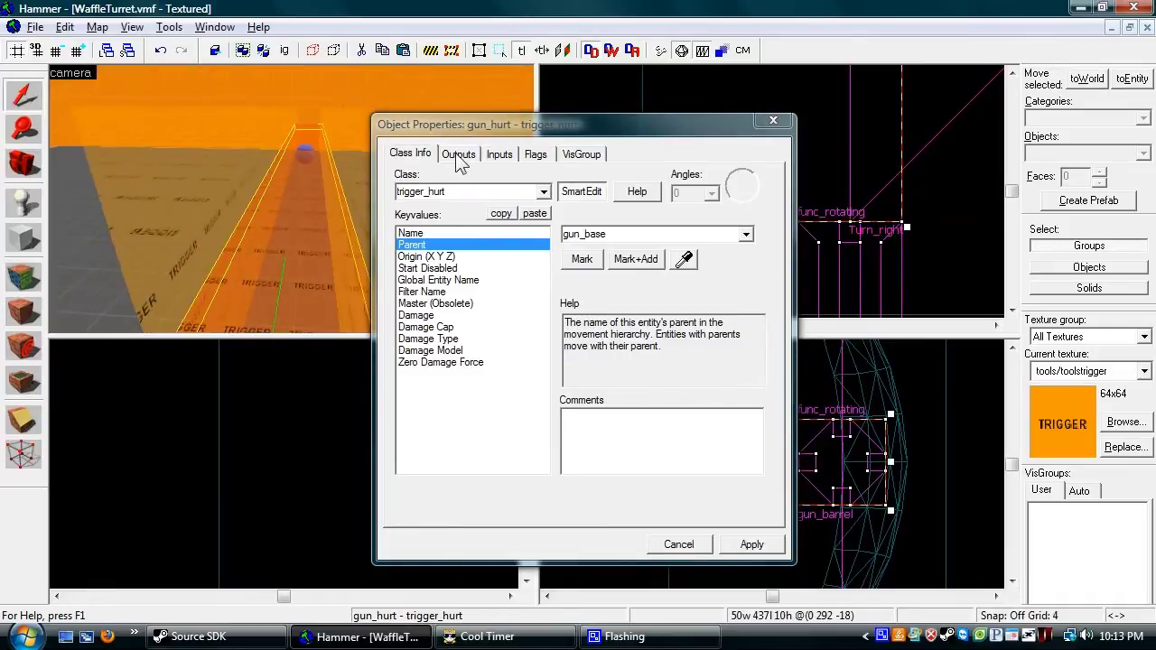
pyautogui.click(458, 155)
pyautogui.click(516, 512)
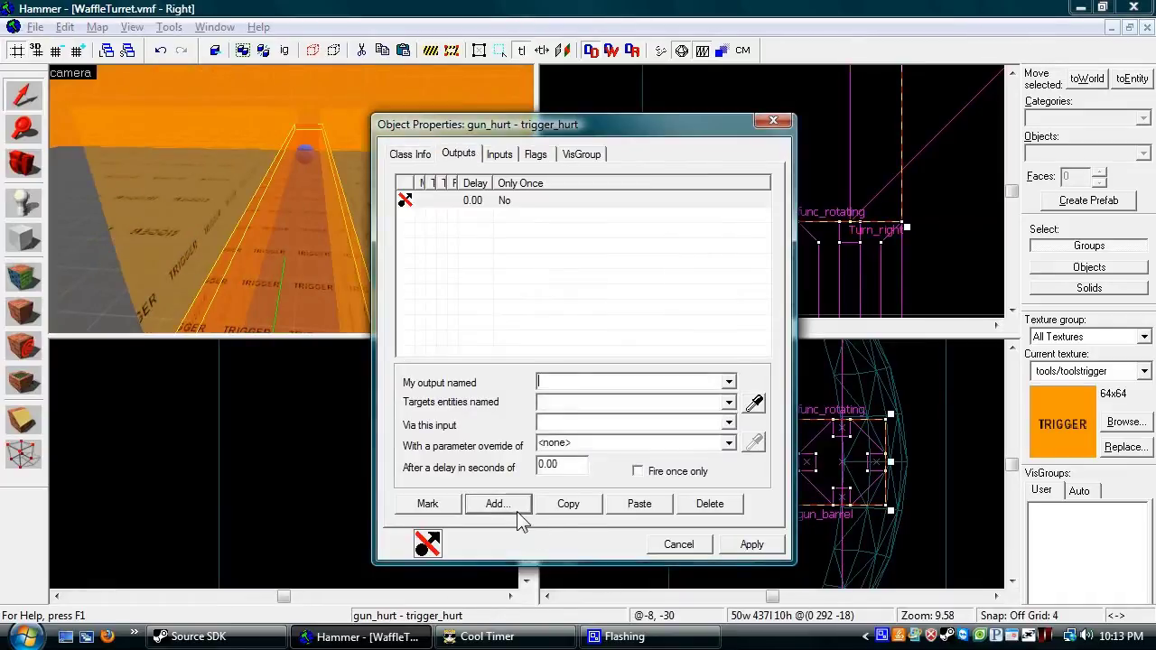
pyautogui.click(728, 383)
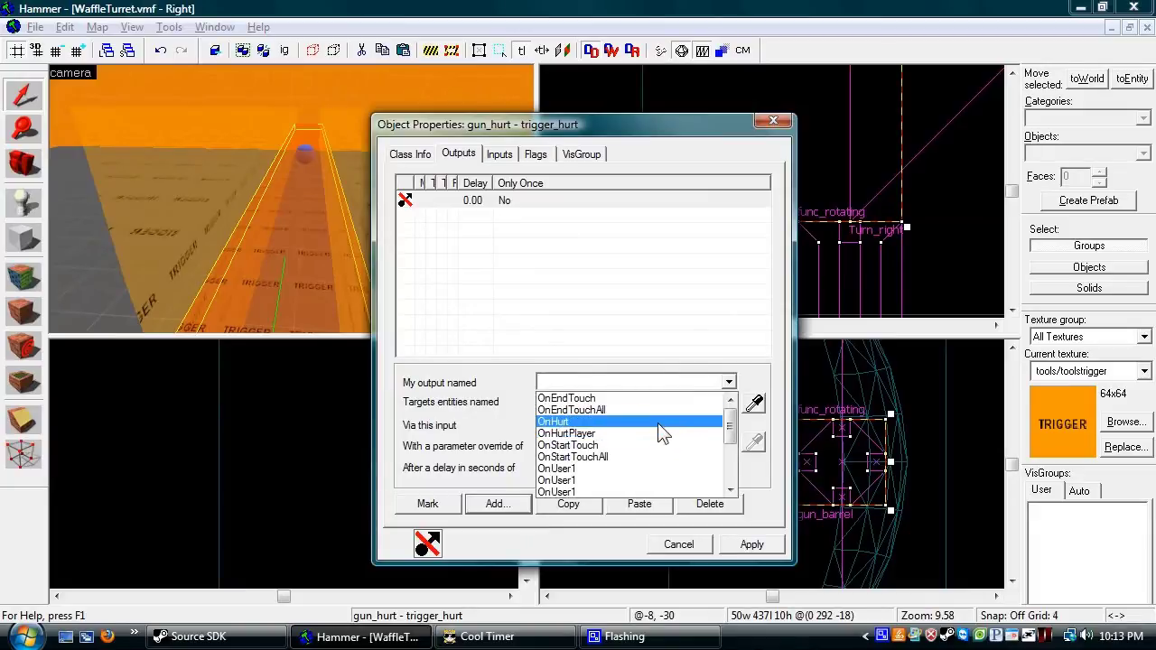
pyautogui.click(660, 445)
pyautogui.click(578, 411)
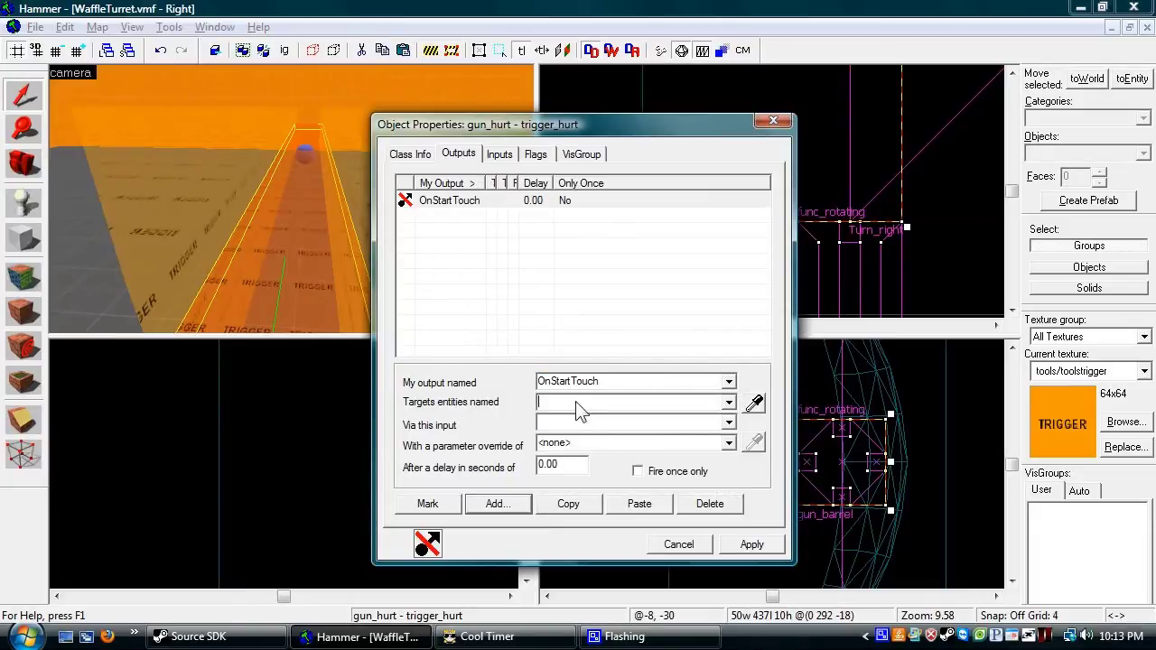
pyautogui.click(754, 402)
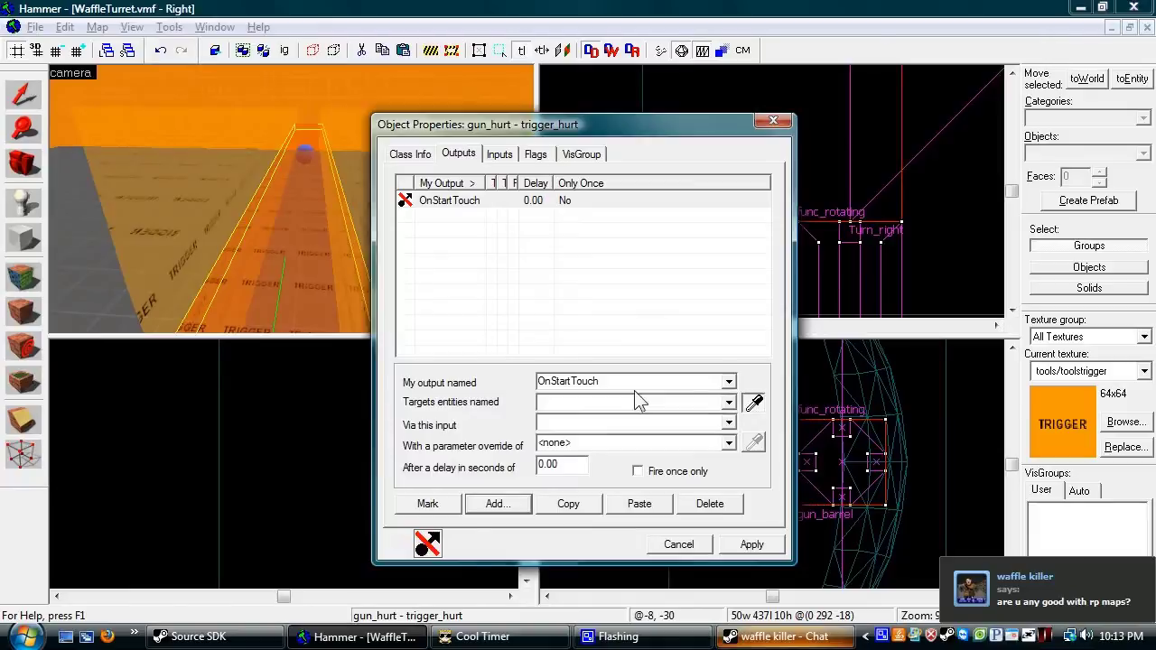
pyautogui.click(312, 269)
pyautogui.click(569, 201)
pyautogui.click(723, 508)
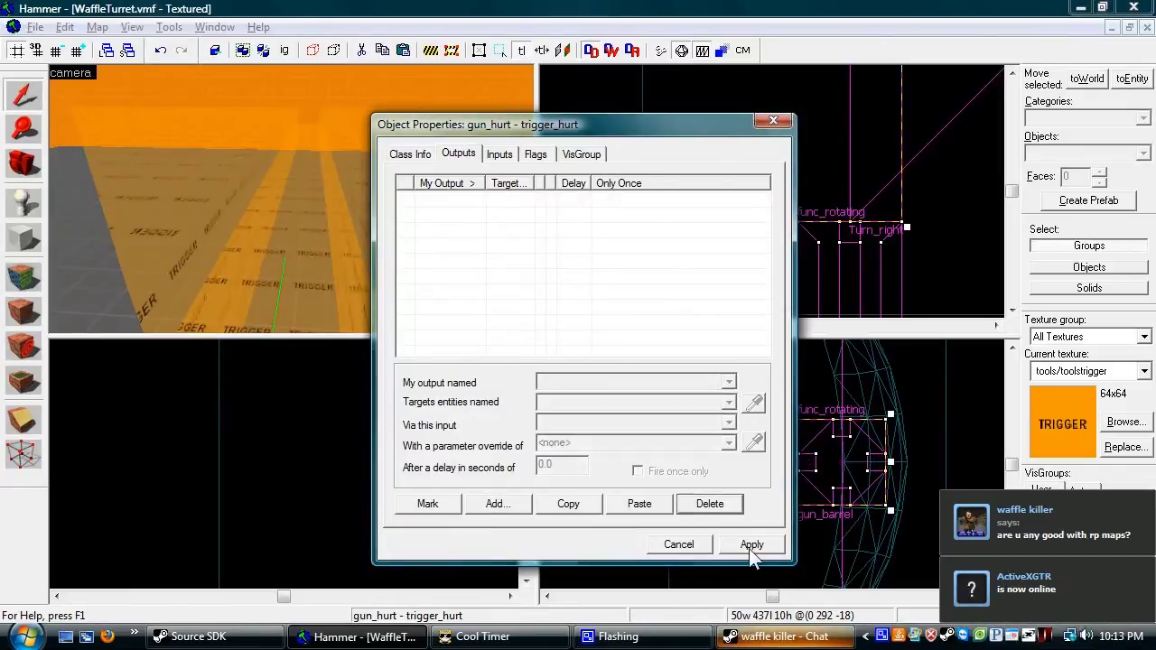
pyautogui.click(750, 545)
# Step: Duplicate the gun_hurt trigger, placing the copy about 10 units above the original
pyautogui.scroll(-2, 821, 458)
pyautogui.scroll(1, 799, 458)
pyautogui.moveTo(776, 457); pyautogui.dragTo(764, 401)
pyautogui.scroll(-1, 765, 401)
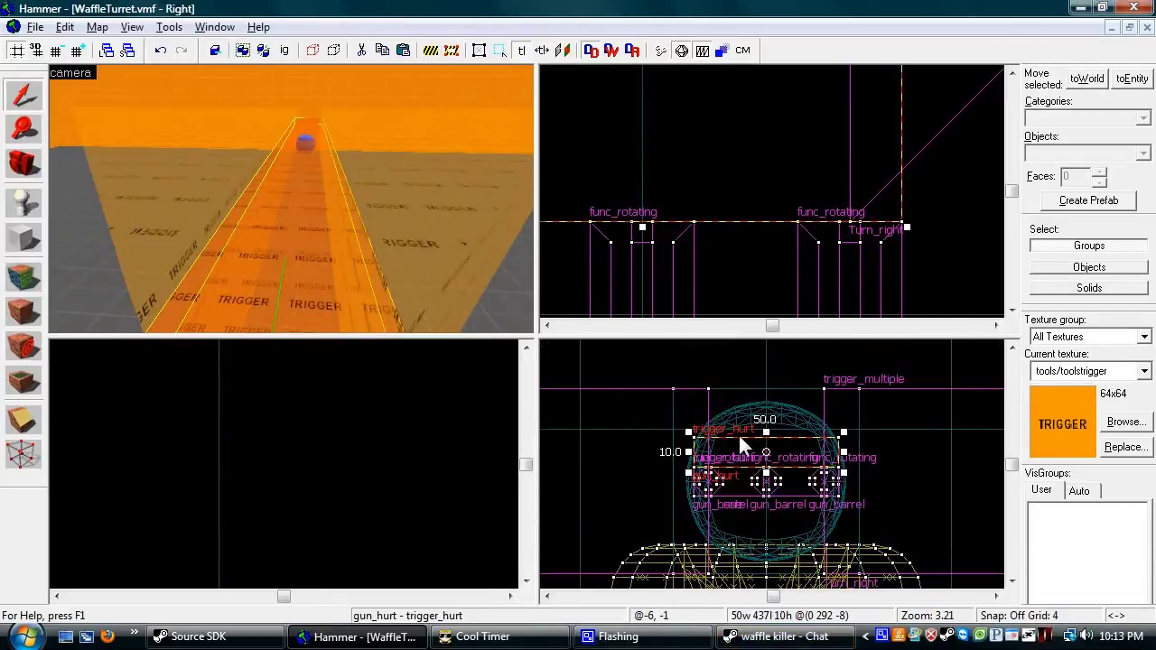
# Step: Enlarge the gun_hurt copy to 52 wide and 12 high and center it over the original trigger
pyautogui.scroll(1, 691, 431)
pyautogui.moveTo(691, 431); pyautogui.dragTo(680, 421)
pyautogui.moveTo(722, 445); pyautogui.dragTo(729, 510)
pyautogui.press('Right')
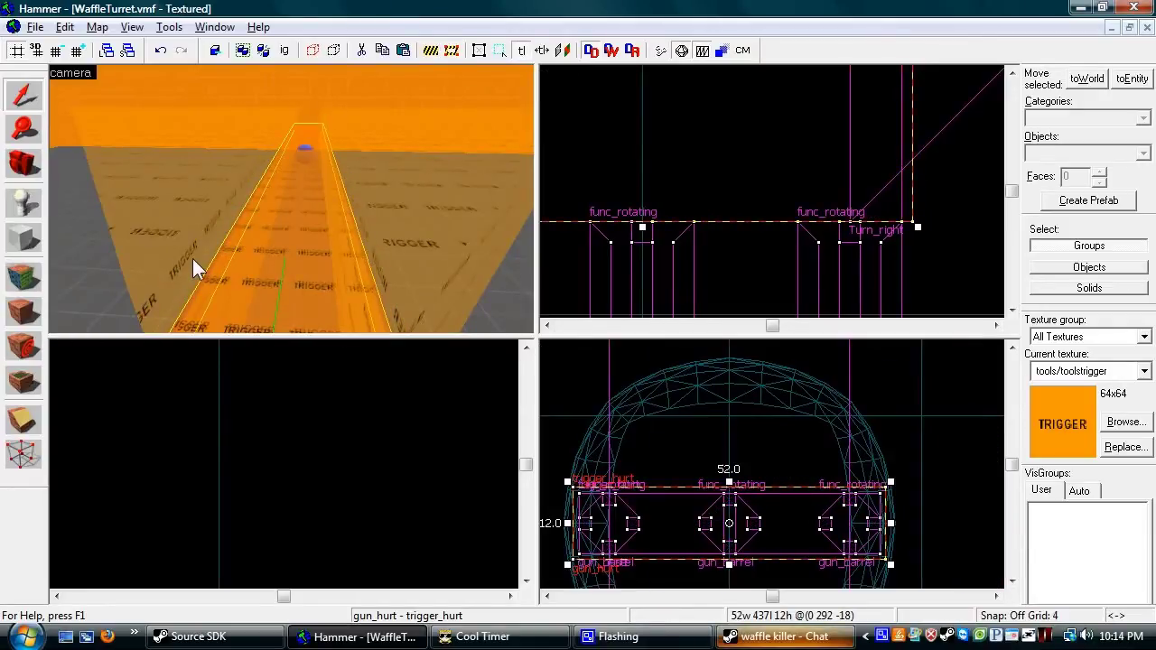
# Step: Change the class of the enlarged gun_hurt copy to trigger_multiple
pyautogui.hotkey('alt', 'Return')
pyautogui.click(543, 191)
pyautogui.scroll(2, 477, 258)
pyautogui.scroll(-2, 477, 257)
pyautogui.click(477, 242)
pyautogui.click(751, 545)
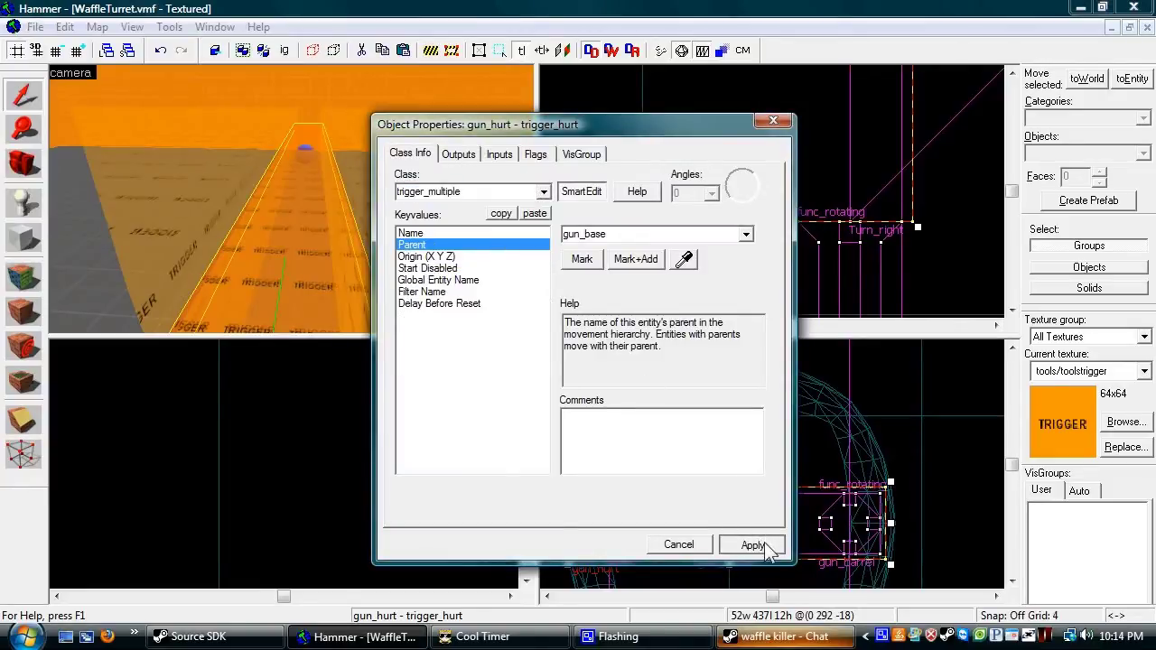
# Step: Rename the enlarged trigger_multiple gun_hurt_dect
pyautogui.click(492, 233)
pyautogui.click(633, 240)
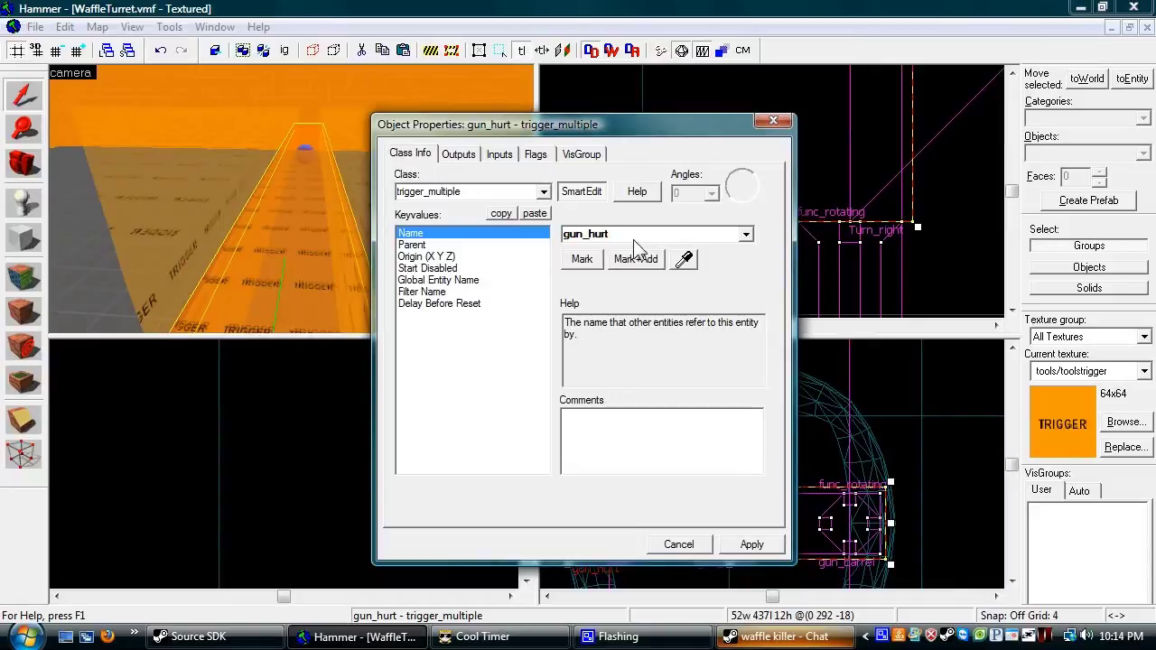
pyautogui.write('_dect')
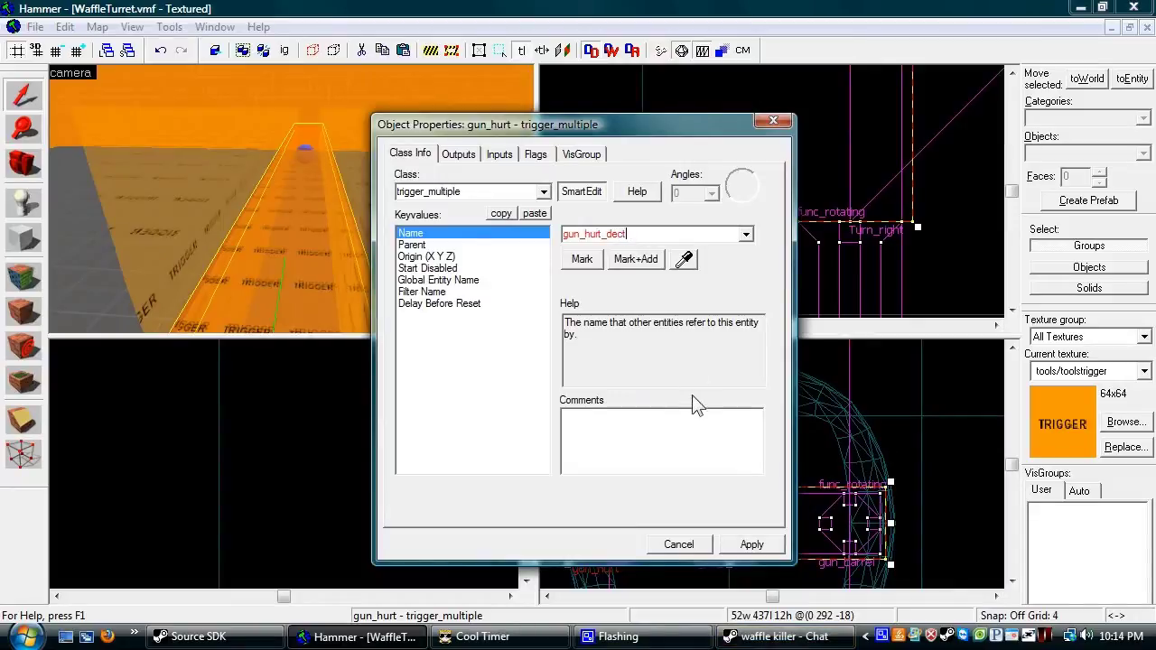
pyautogui.click(752, 545)
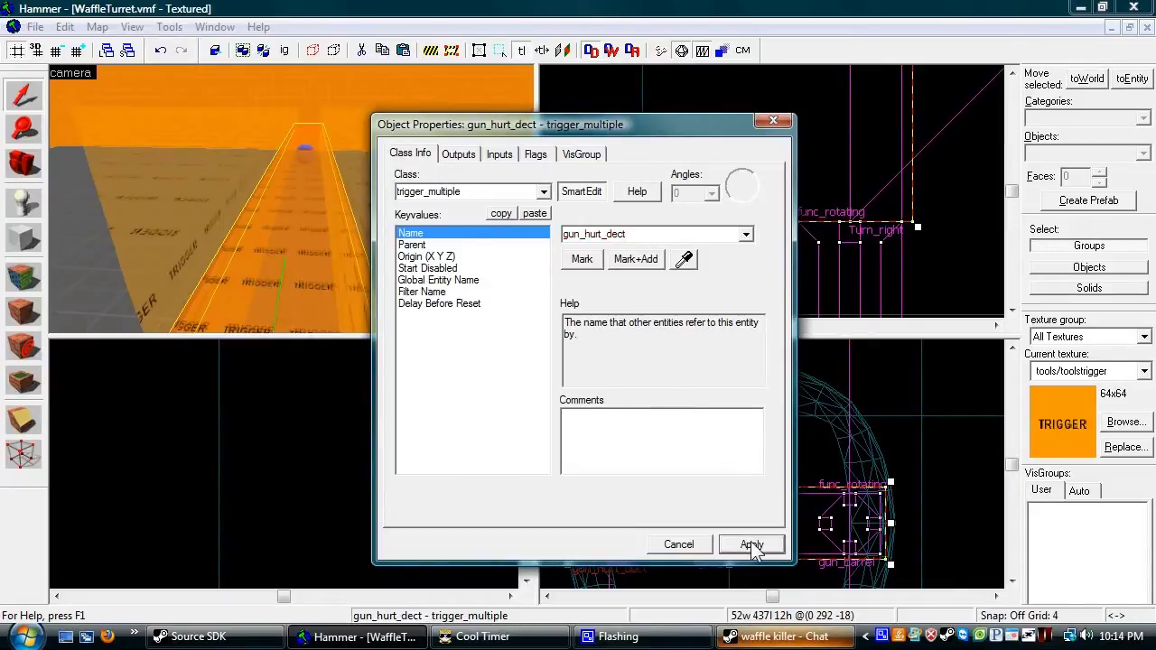
# Step: Add an output to the gun_hurt_dect trigger that fires on OnStartTouch
pyautogui.click(462, 159)
pyautogui.click(503, 506)
pyautogui.click(729, 382)
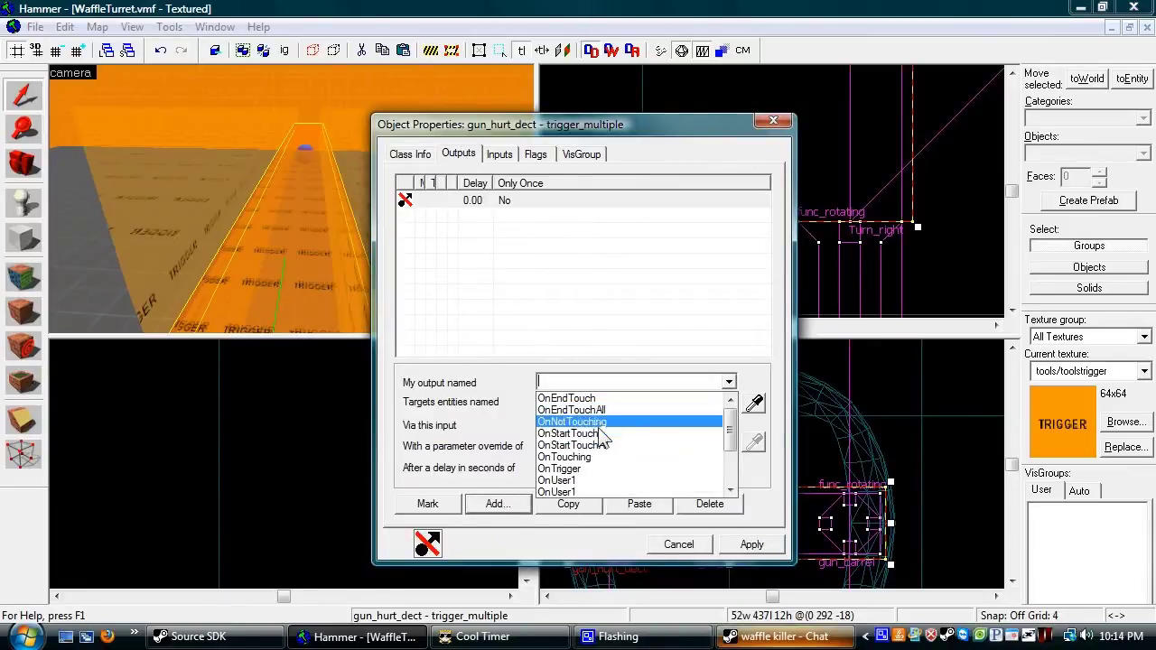
pyautogui.click(598, 434)
pyautogui.click(762, 406)
pyautogui.scroll(3, 268, 203)
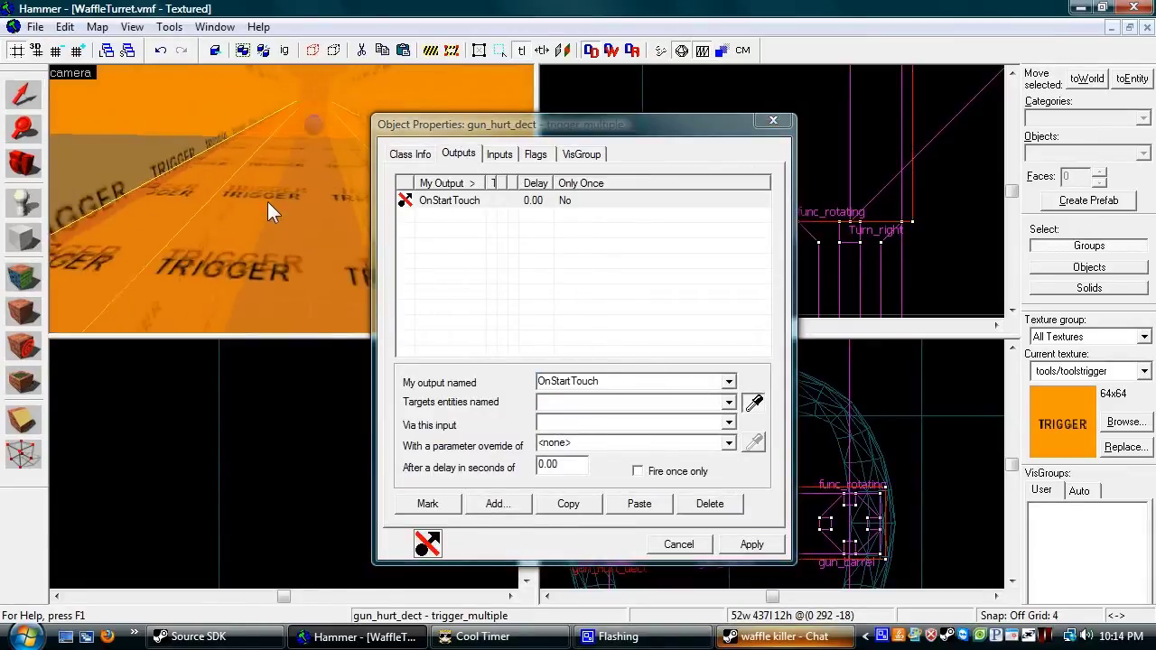
pyautogui.scroll(-6, 268, 201)
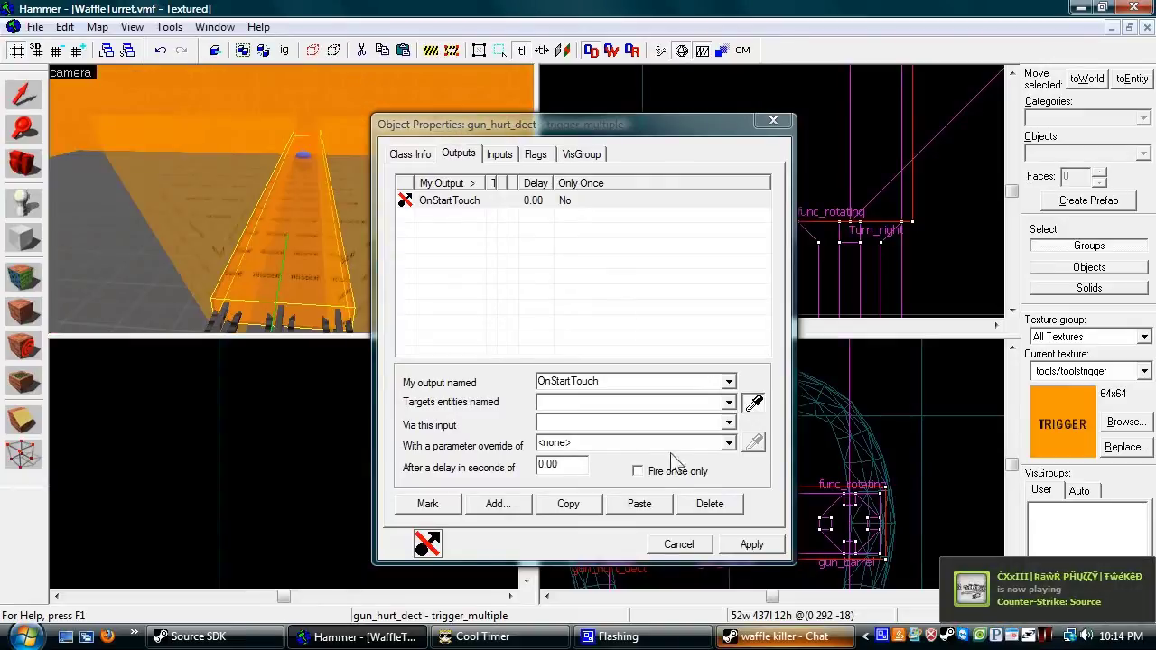
# Step: Target the OnStartTouch output at gun_timer1 with the Enable input and close the trigger's properties
pyautogui.click(647, 403)
pyautogui.click(750, 405)
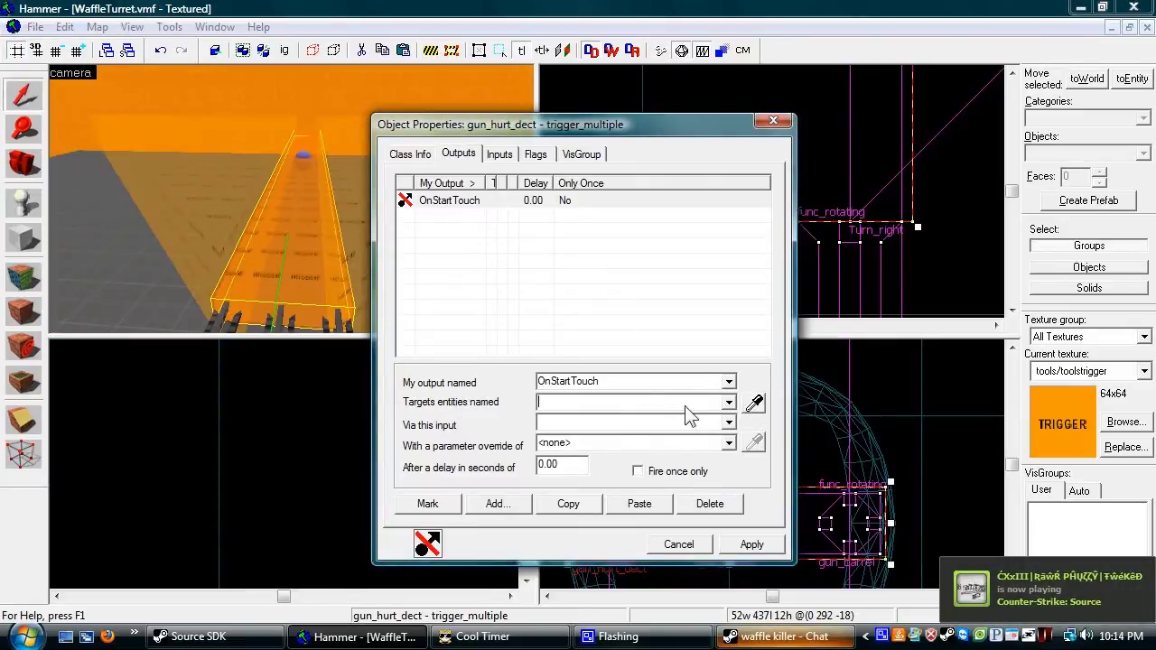
pyautogui.write('gun_timer')
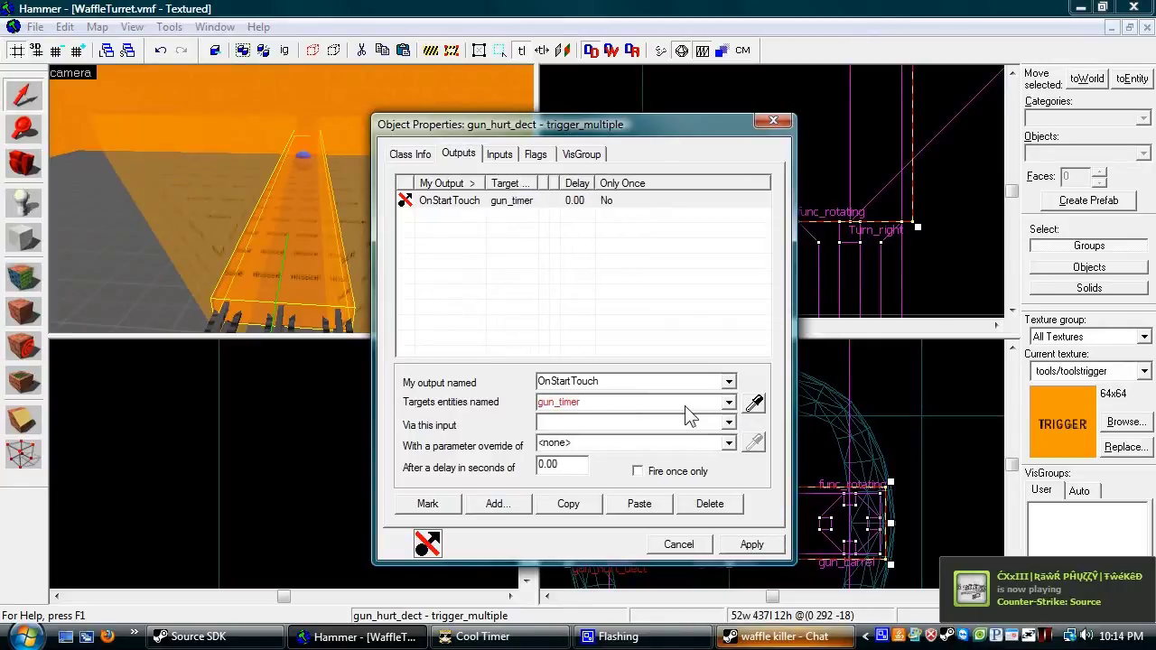
pyautogui.write('1')
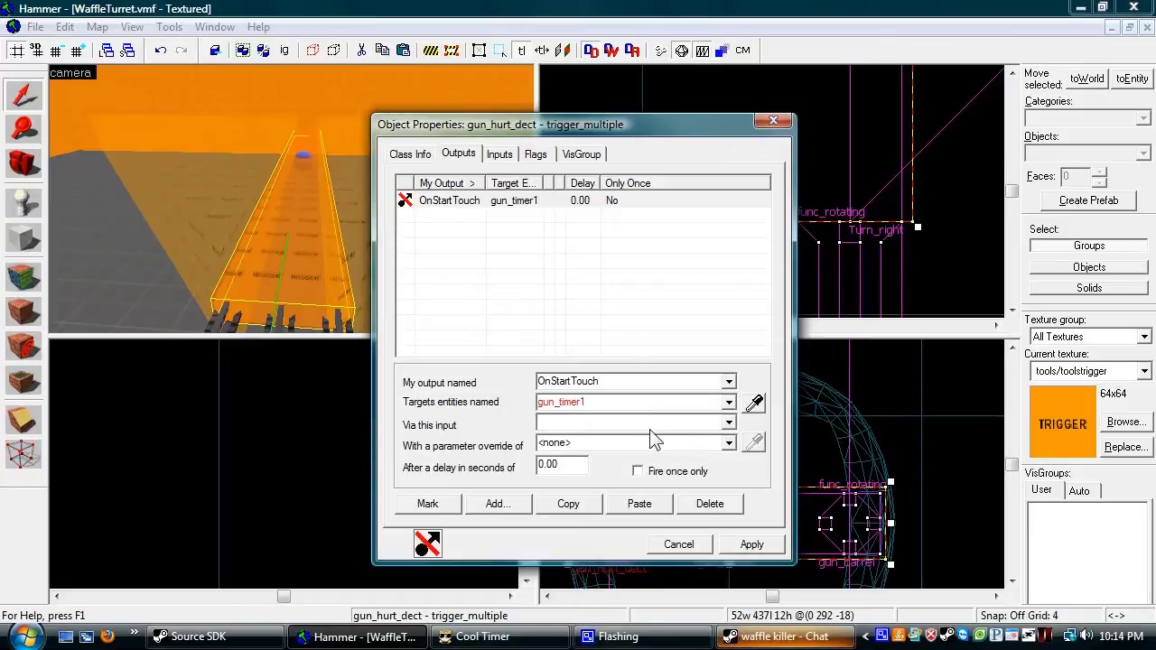
pyautogui.click(616, 427)
pyautogui.write('Enable')
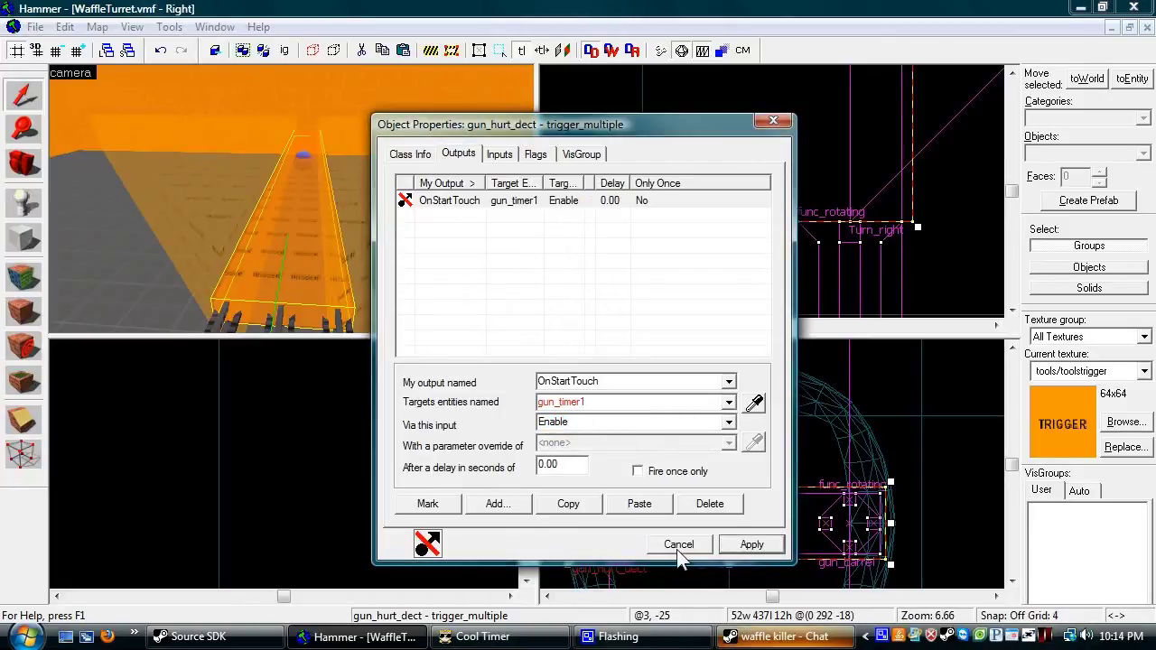
pyautogui.click(673, 550)
pyautogui.click(899, 439)
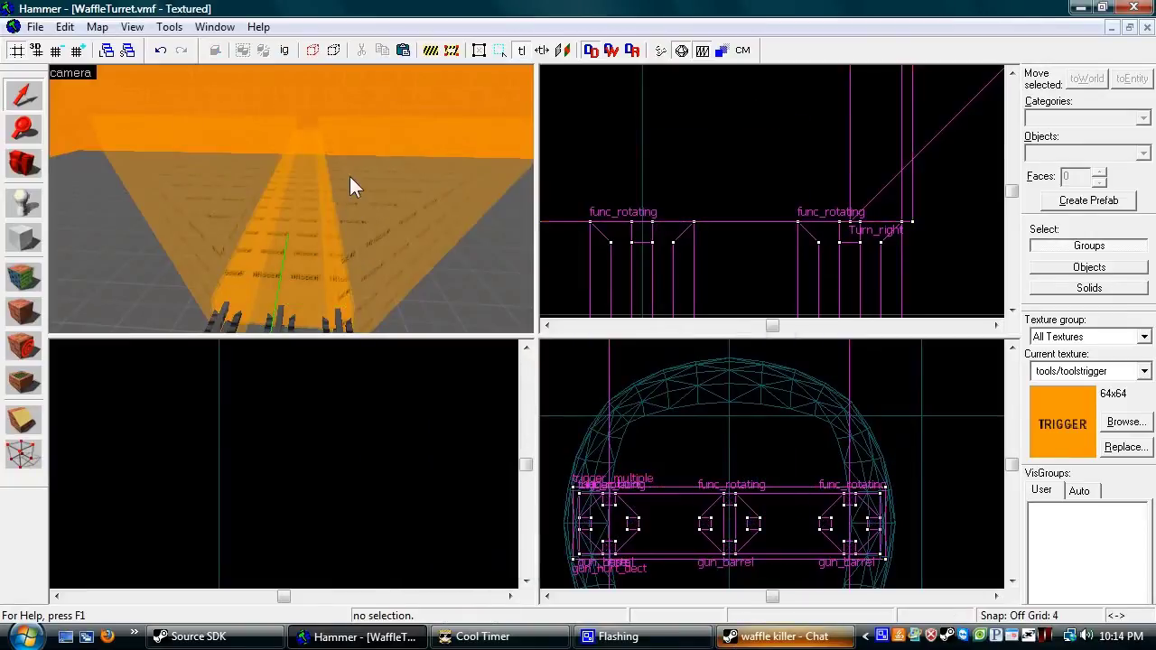
# Step: Place a new point entity on the turret dome and change its class to logic_timer
pyautogui.press('s')
pyautogui.press('d')
pyautogui.press('s')
pyautogui.press('w')
pyautogui.press('z')
pyautogui.click(16, 204)
pyautogui.click(263, 230)
pyautogui.hotkey('alt', 'Return')
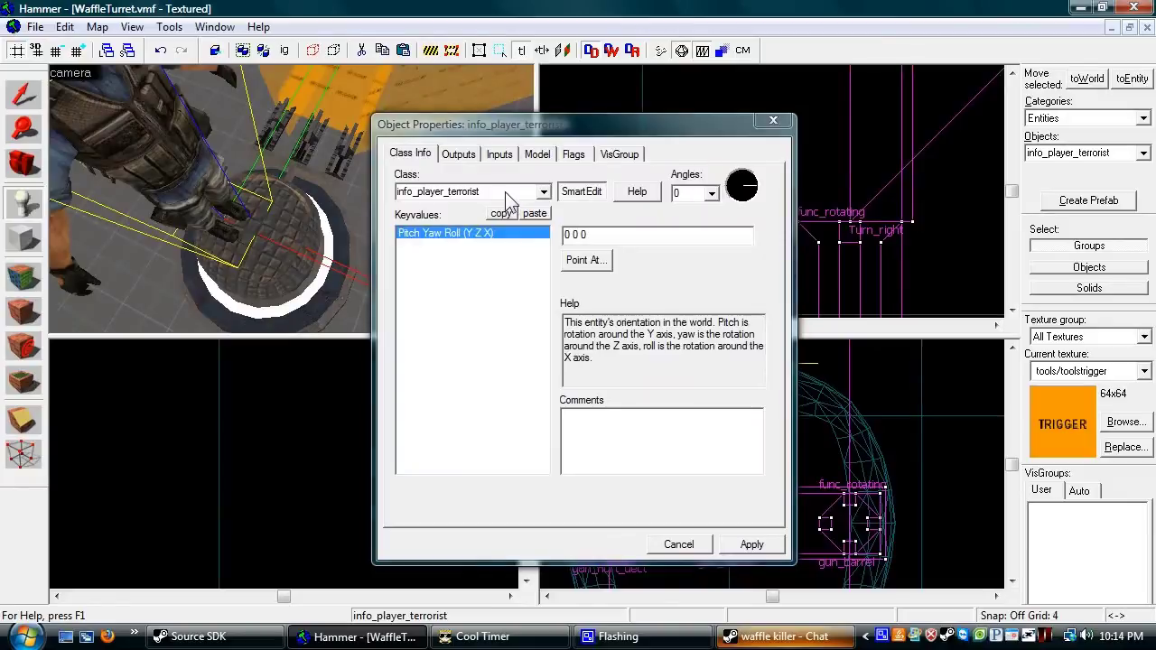
pyautogui.write('logic')
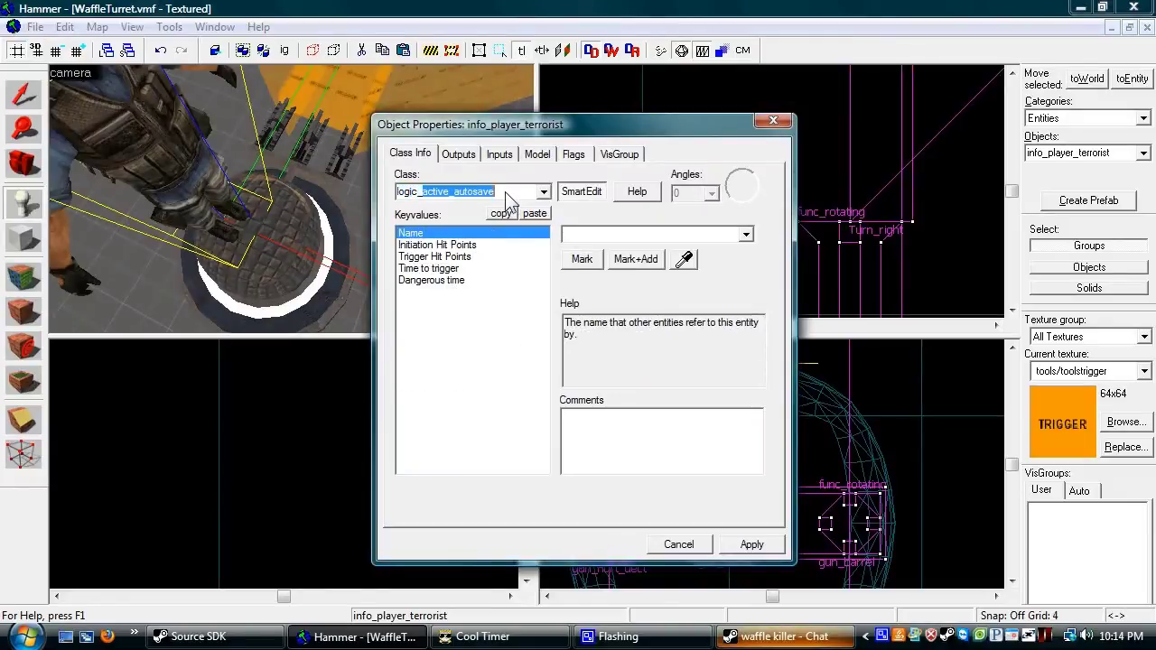
pyautogui.write('_timer')
pyautogui.click(757, 546)
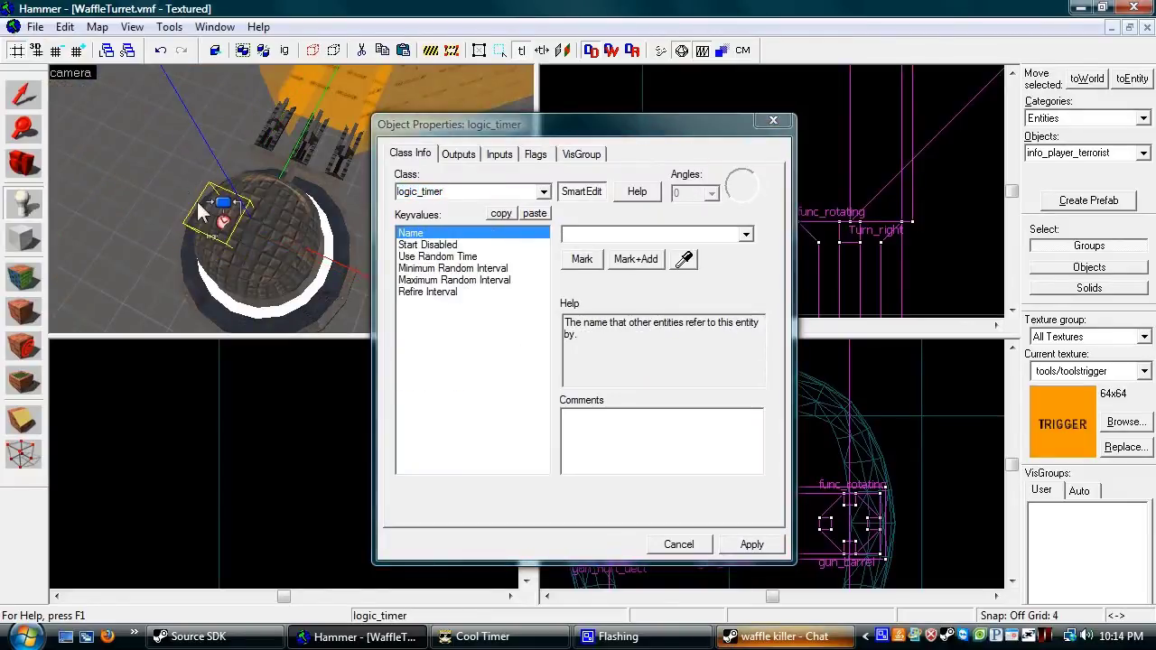
# Step: Reposition the logic_timer near the base of the barrels and name it gun_timer
pyautogui.press('Delete')
pyautogui.hotkey('ctrl', 'z')
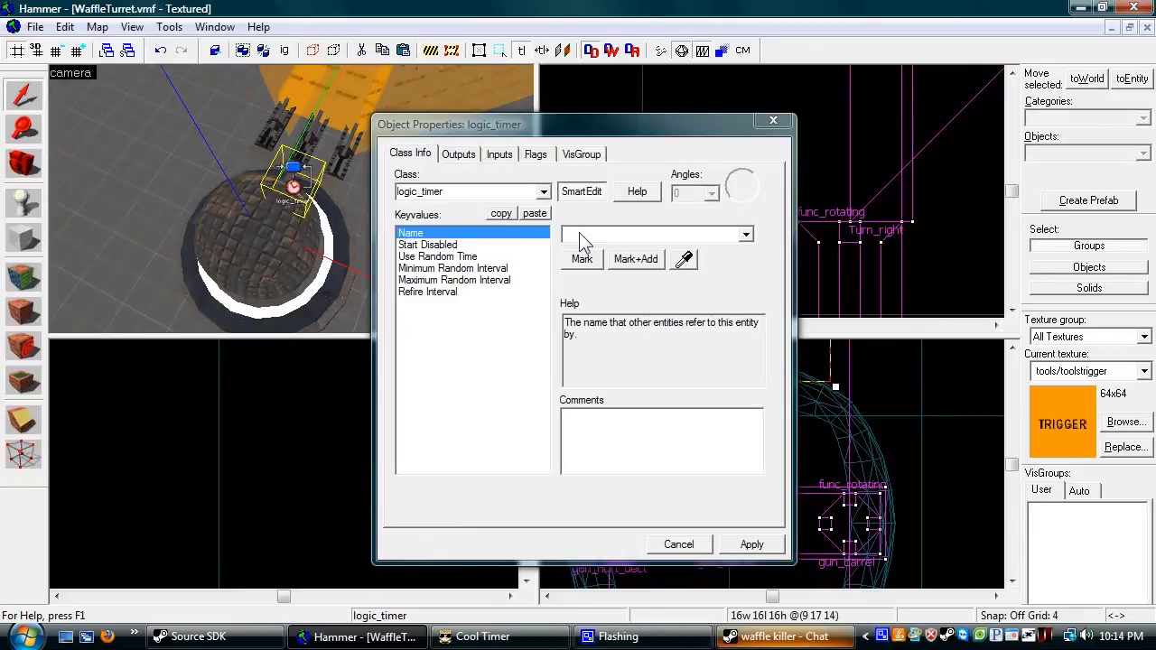
pyautogui.write('gun_timer')
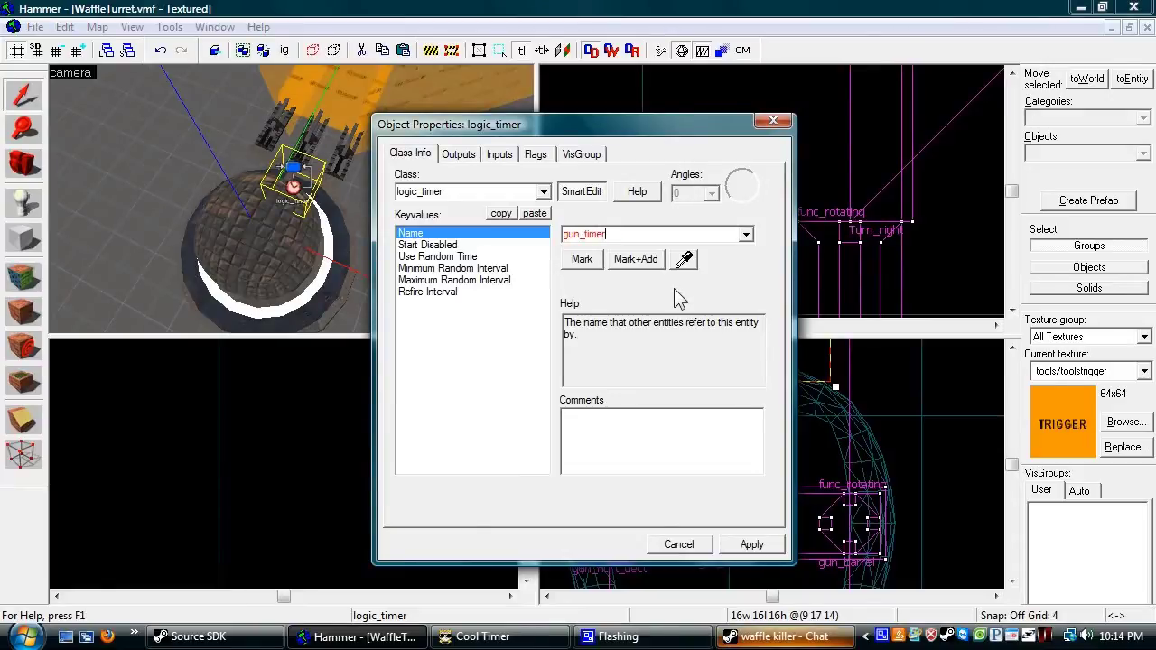
pyautogui.click(751, 545)
# Step: Retarget the OnStartTouch output of gun_hurt_dect to gun_timer
pyautogui.click(342, 78)
pyautogui.click(458, 154)
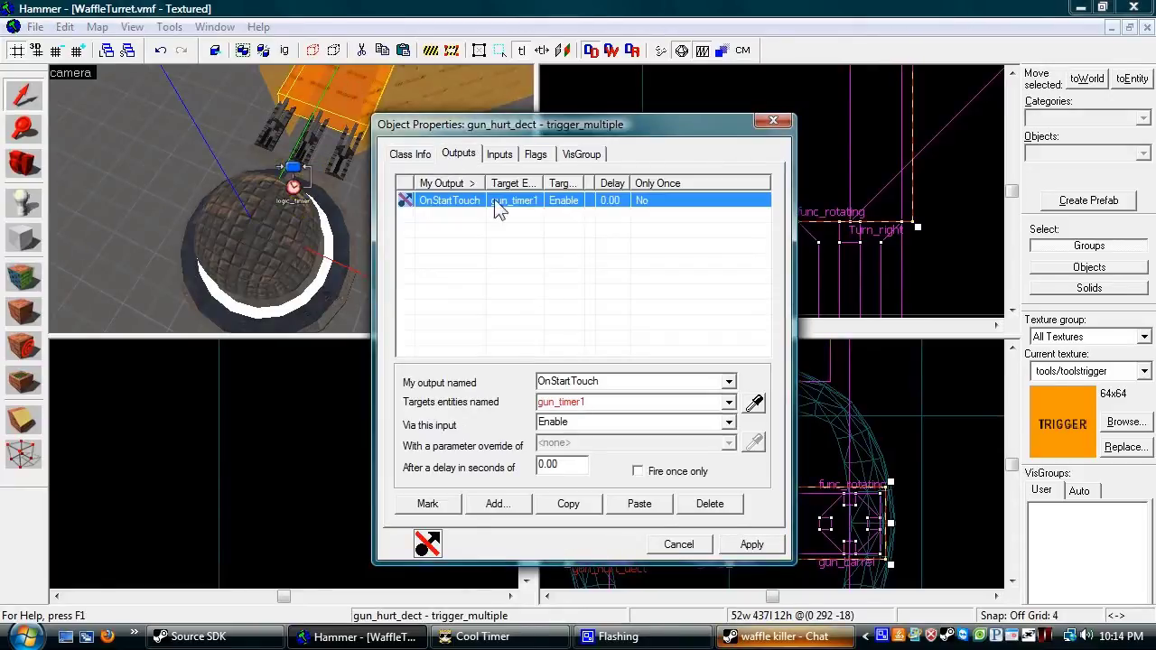
pyautogui.click(624, 403)
pyautogui.press('BackSpace')
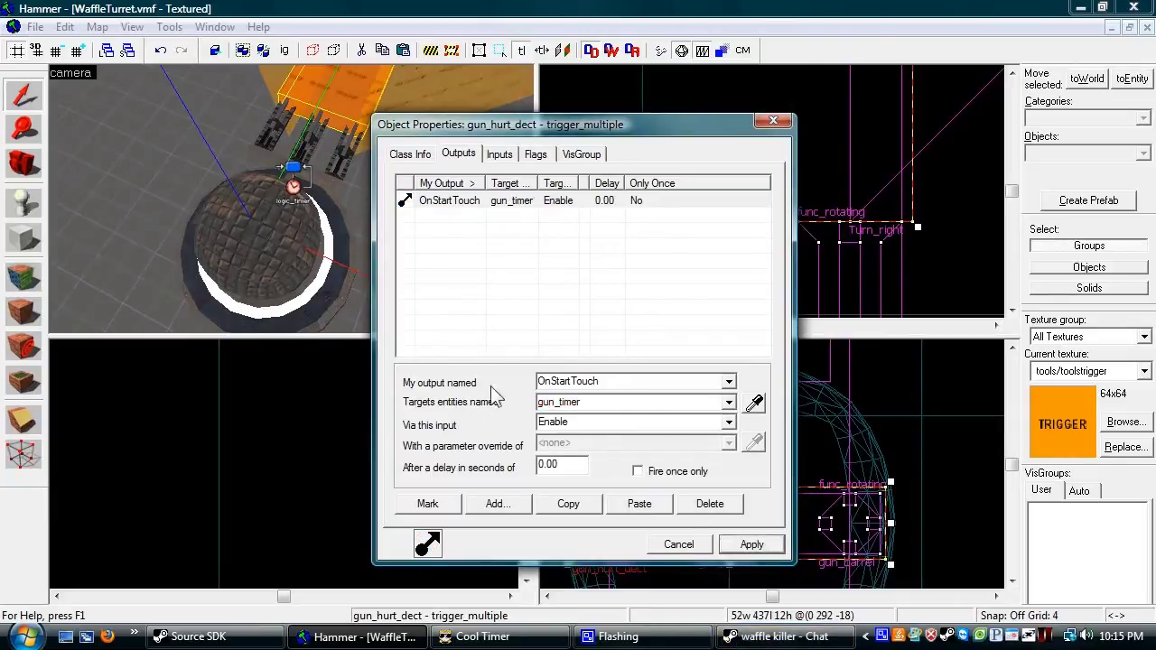
# Step: Set the refire interval of the gun_timer entity to 0.1 seconds
pyautogui.click(310, 256)
pyautogui.click(294, 191)
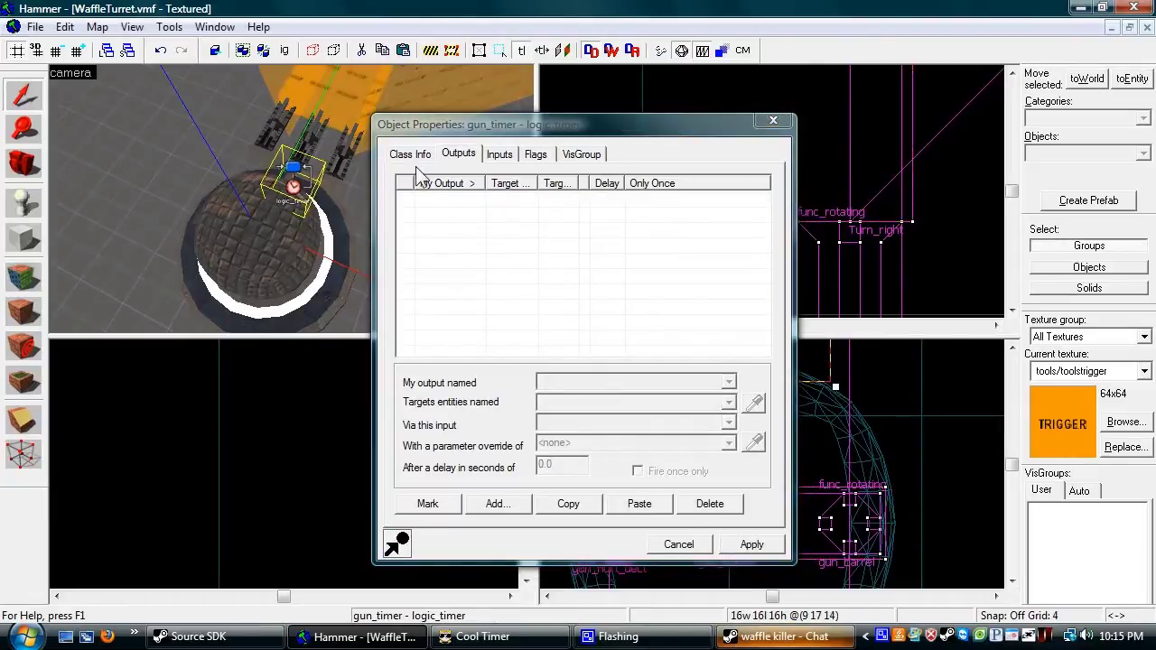
pyautogui.click(438, 246)
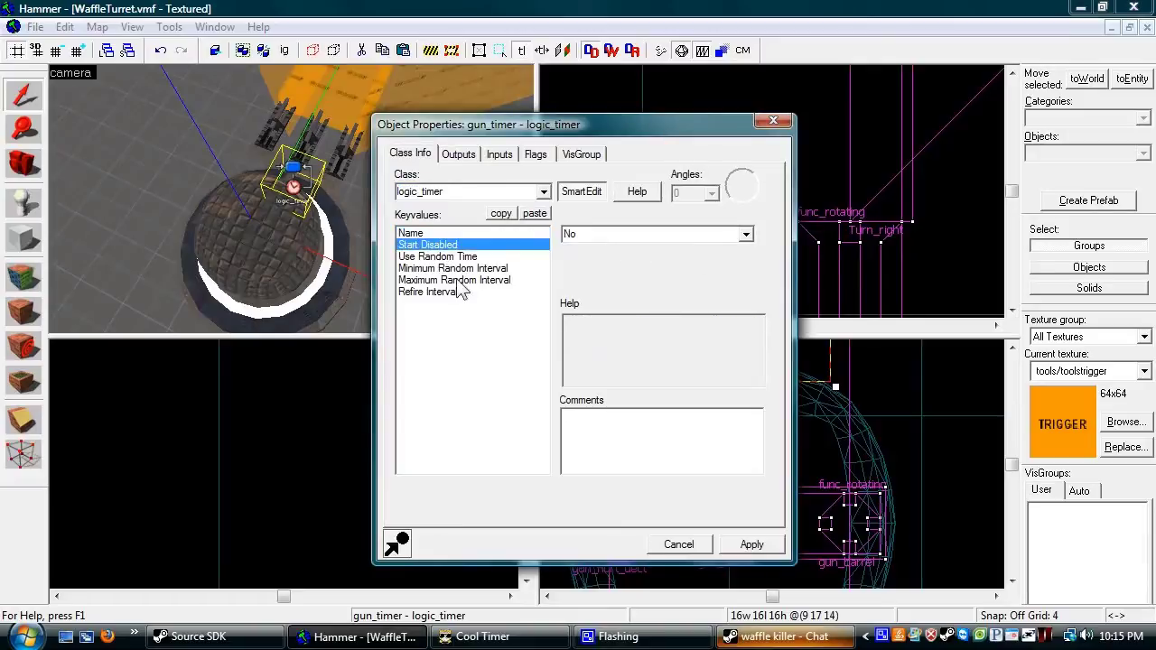
pyautogui.click(447, 293)
pyautogui.click(454, 250)
pyautogui.click(460, 292)
pyautogui.click(605, 240)
pyautogui.write('0.1')
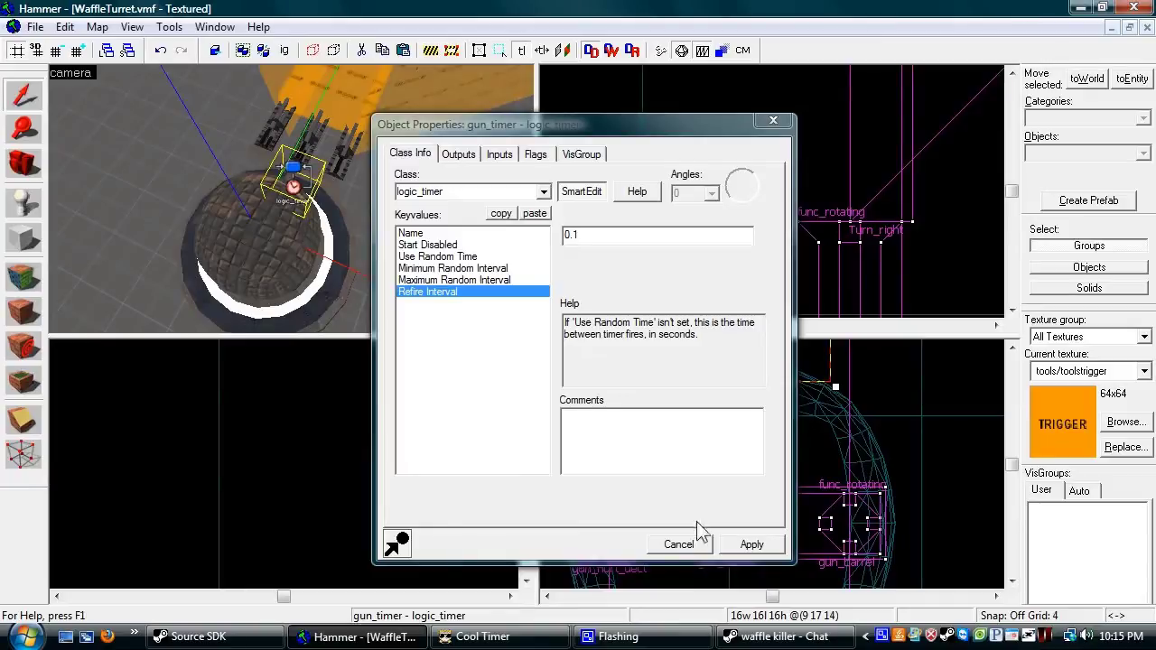
pyautogui.click(742, 547)
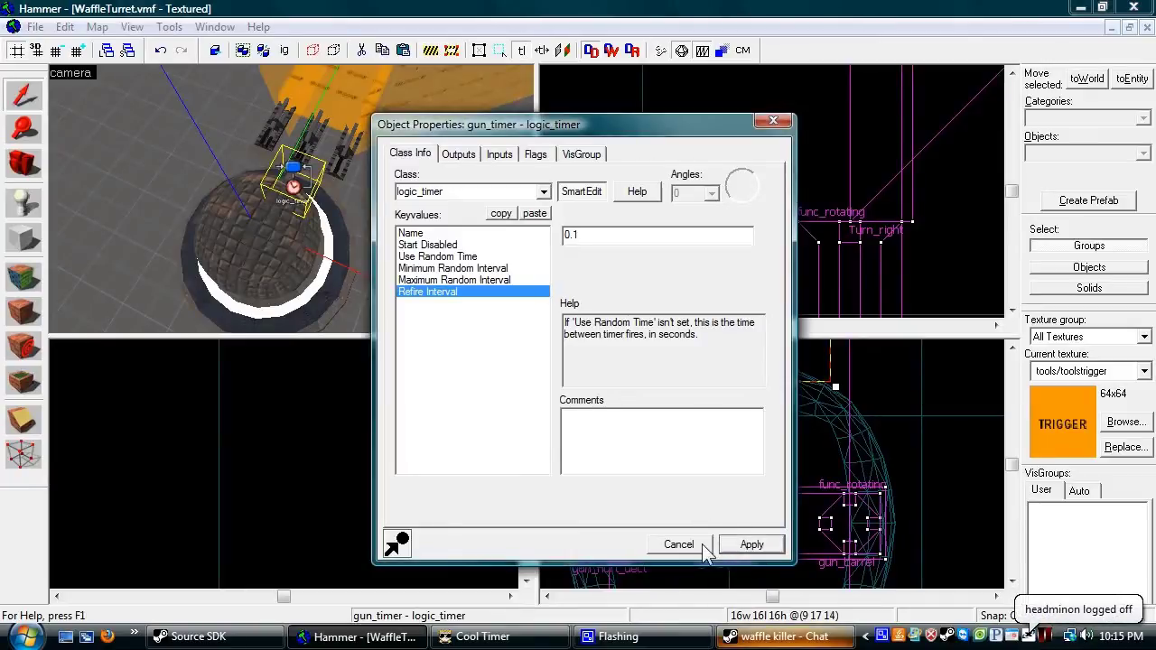
pyautogui.click(706, 546)
# Step: Place another point entity beside the turret and change its class to env_sprite
pyautogui.press('d')
pyautogui.click(23, 197)
pyautogui.click(406, 242)
pyautogui.hotkey('alt', 'Return')
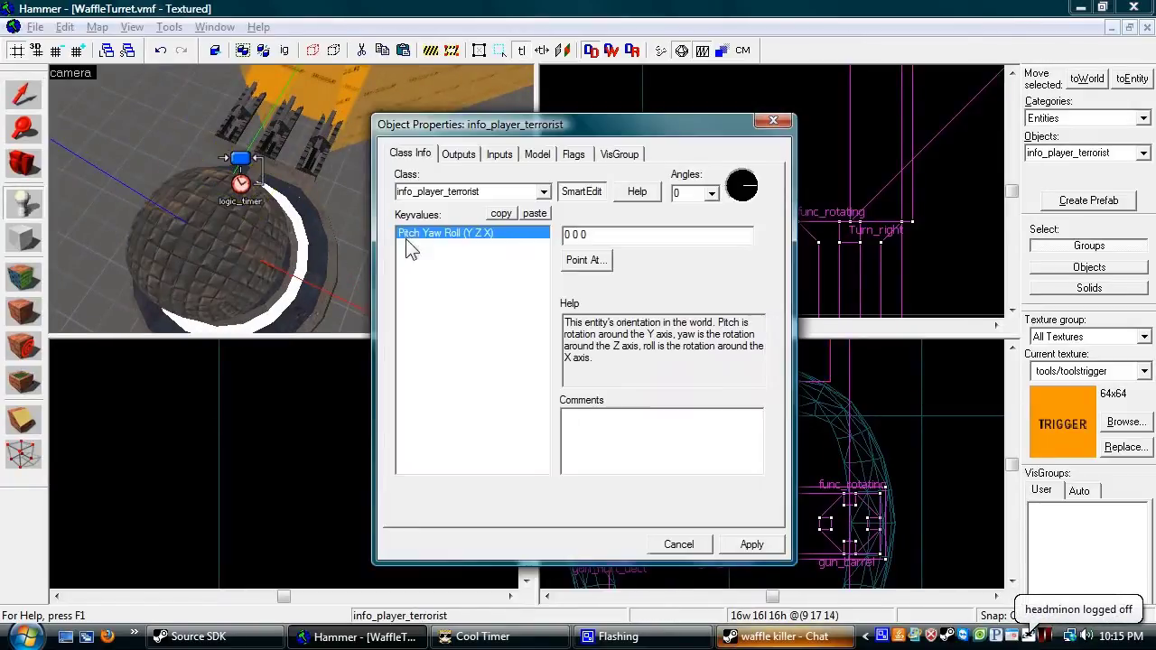
pyautogui.click(502, 192)
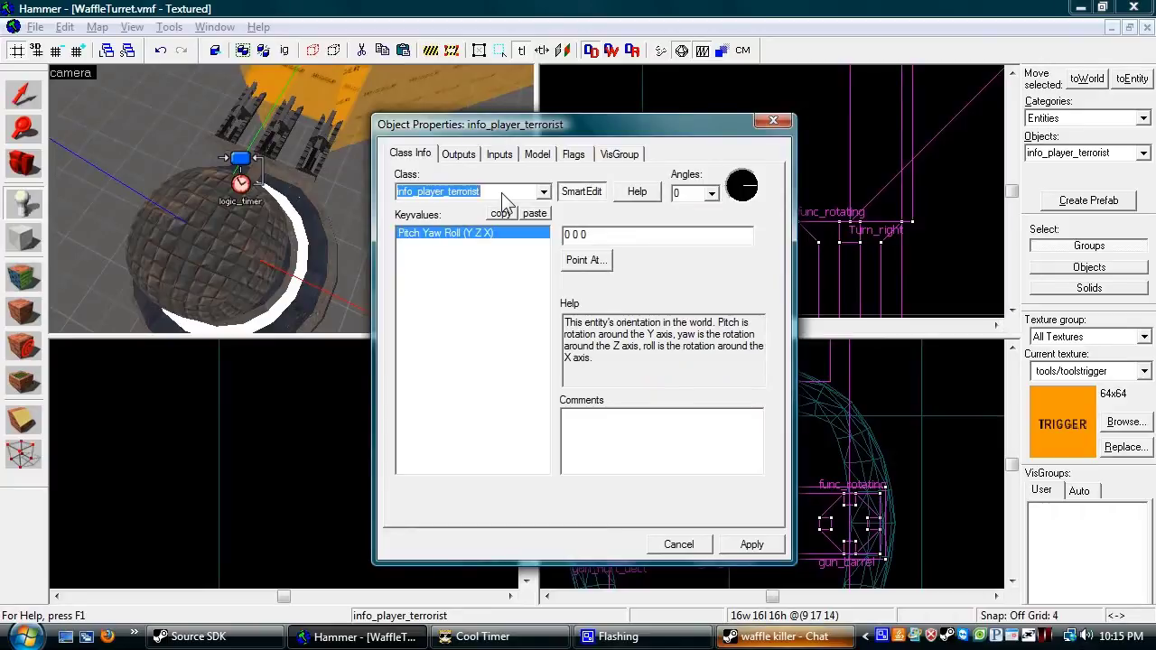
pyautogui.write('env_sprite')
pyautogui.click(750, 544)
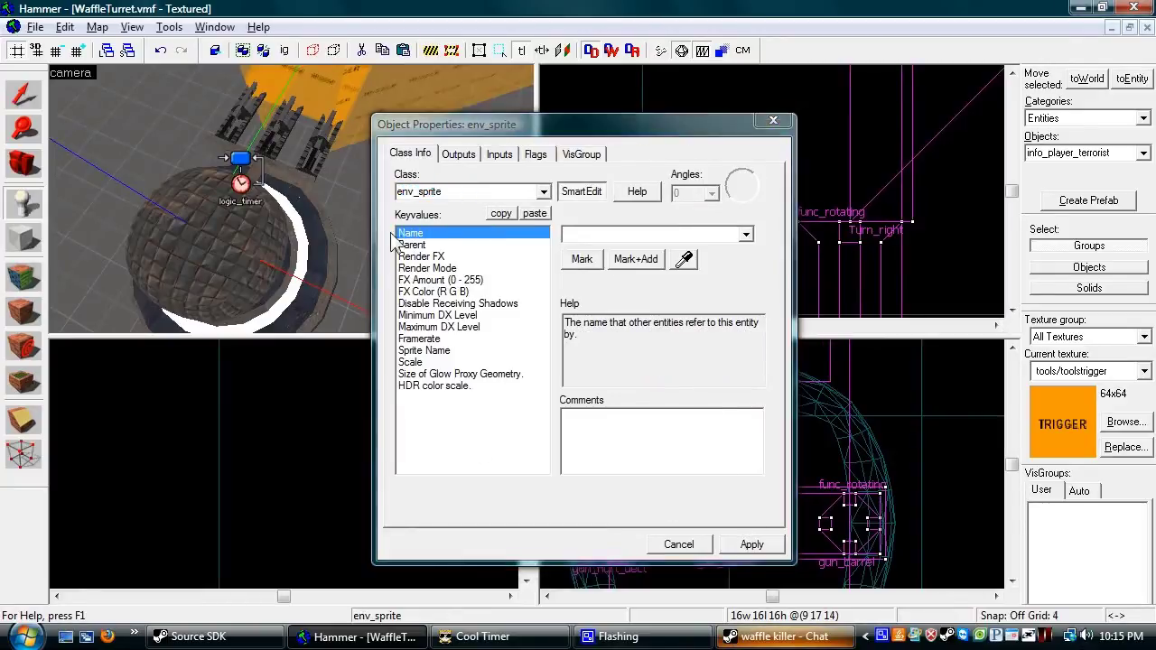
# Step: Name the env_sprite gun_MuzzleFlash
pyautogui.click(602, 235)
pyautogui.write('gun_Muz')
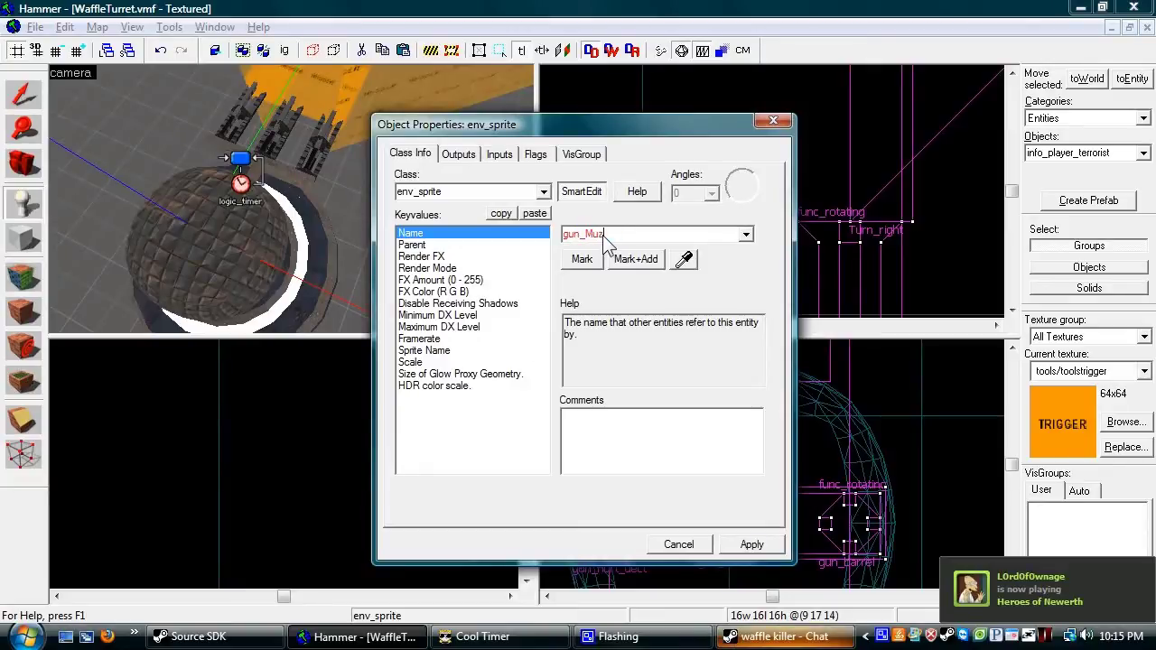
pyautogui.write('zleFlash')
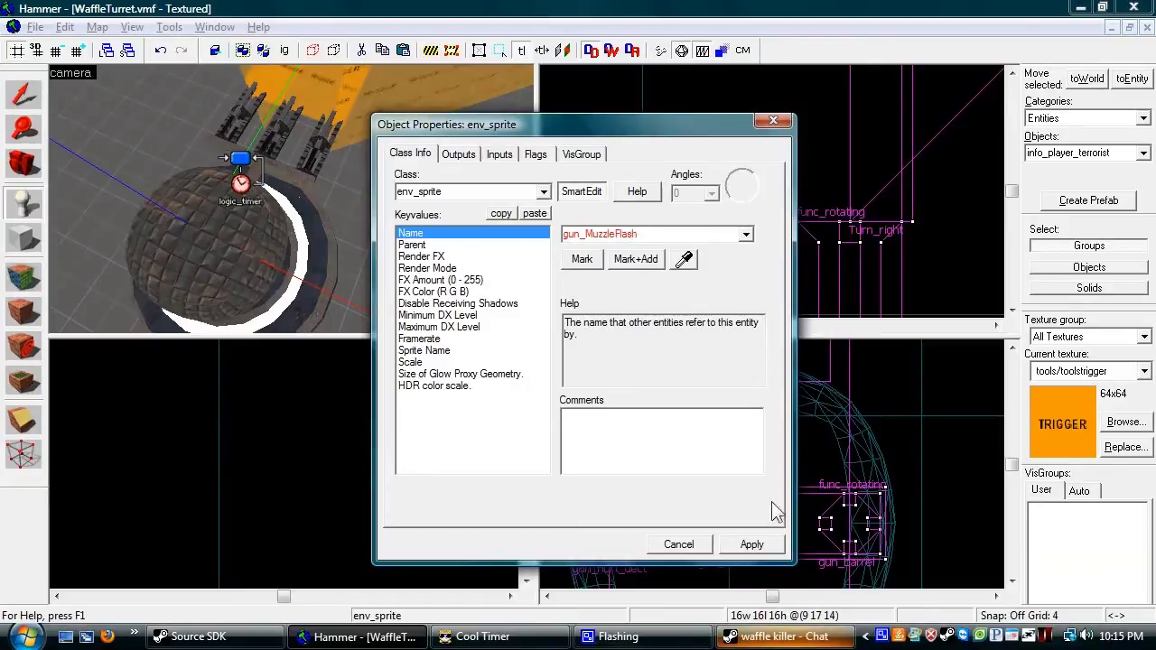
pyautogui.press('Return')
# Step: Set the gun_MuzzleFlash sprite's render mode to Additive and its scale to .1
pyautogui.click(427, 268)
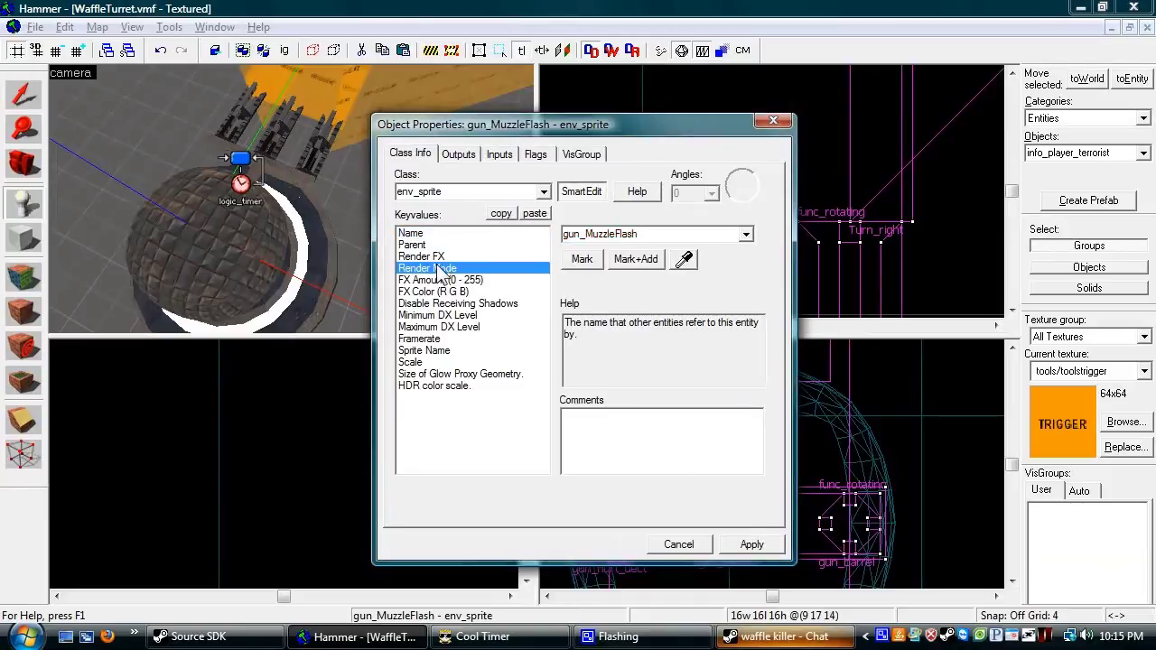
pyautogui.click(668, 234)
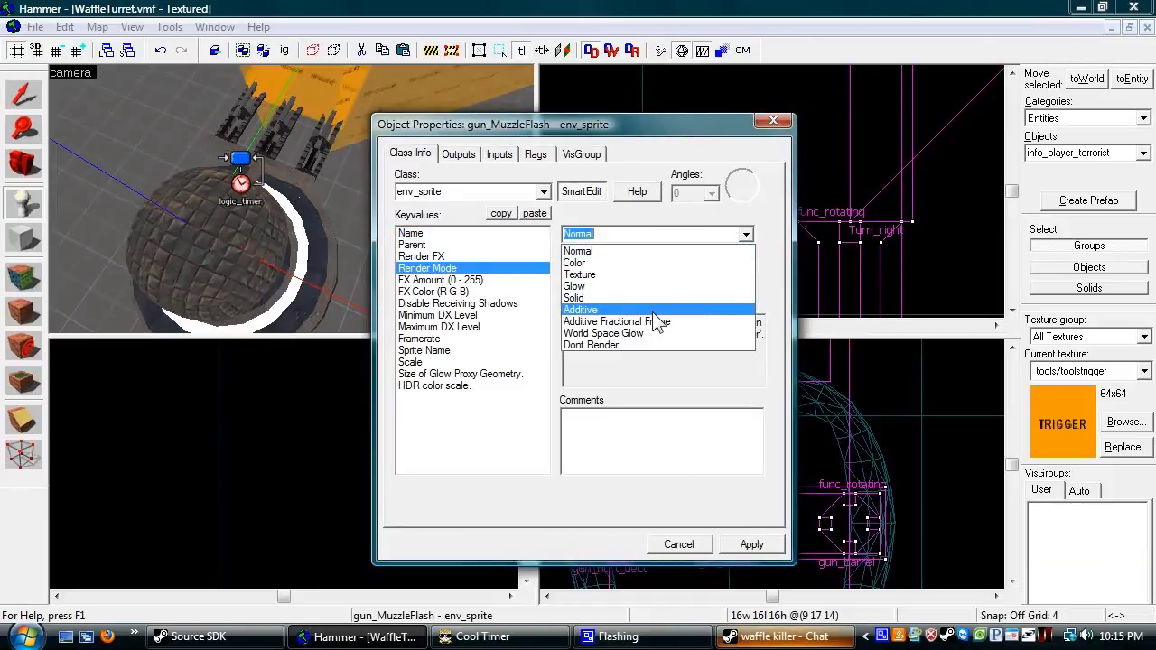
pyautogui.click(654, 313)
pyautogui.click(752, 543)
pyautogui.click(432, 363)
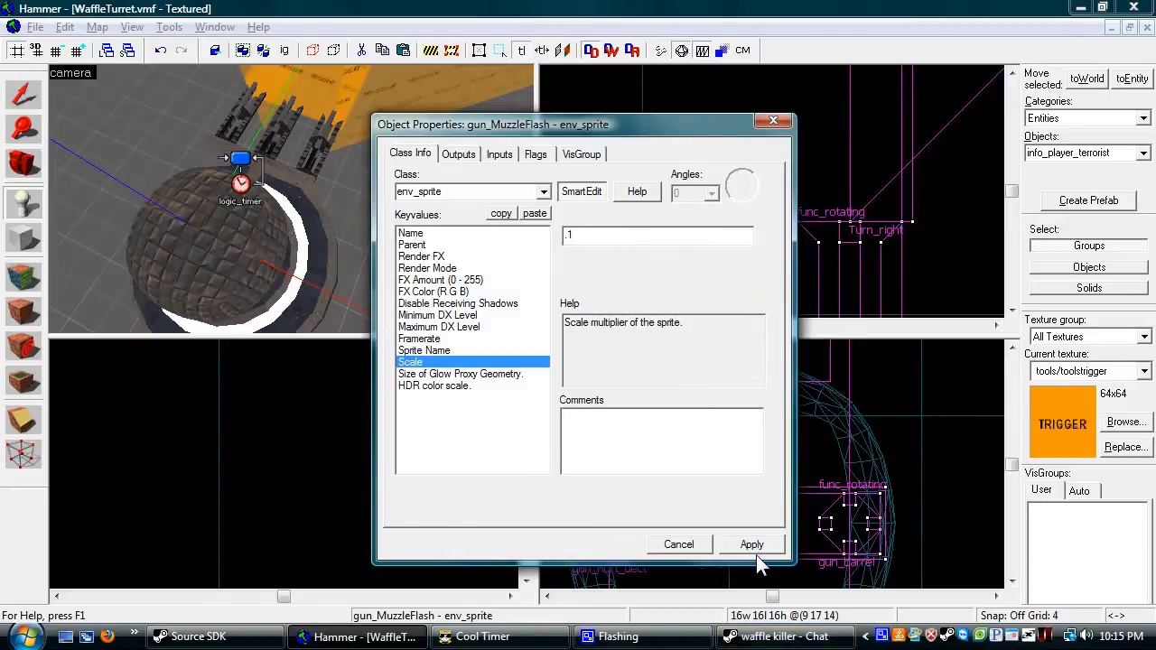
# Step: Assign the sprites/ar2_muzzle4b material as the sprite of gun_MuzzleFlash
pyautogui.click(440, 352)
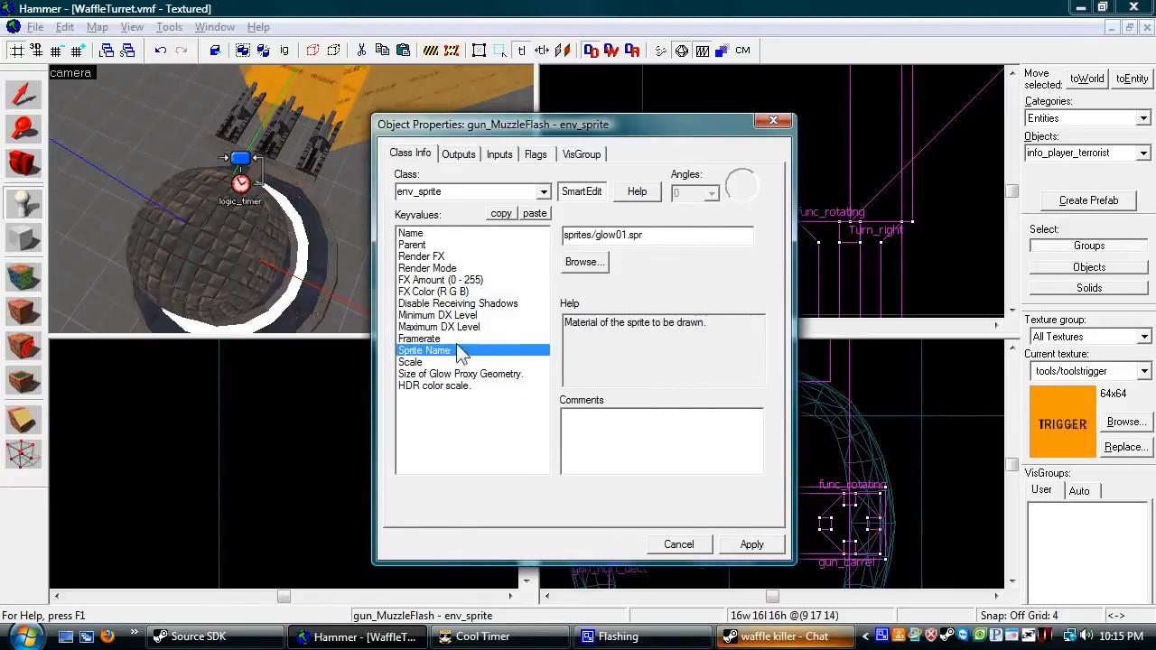
pyautogui.click(582, 263)
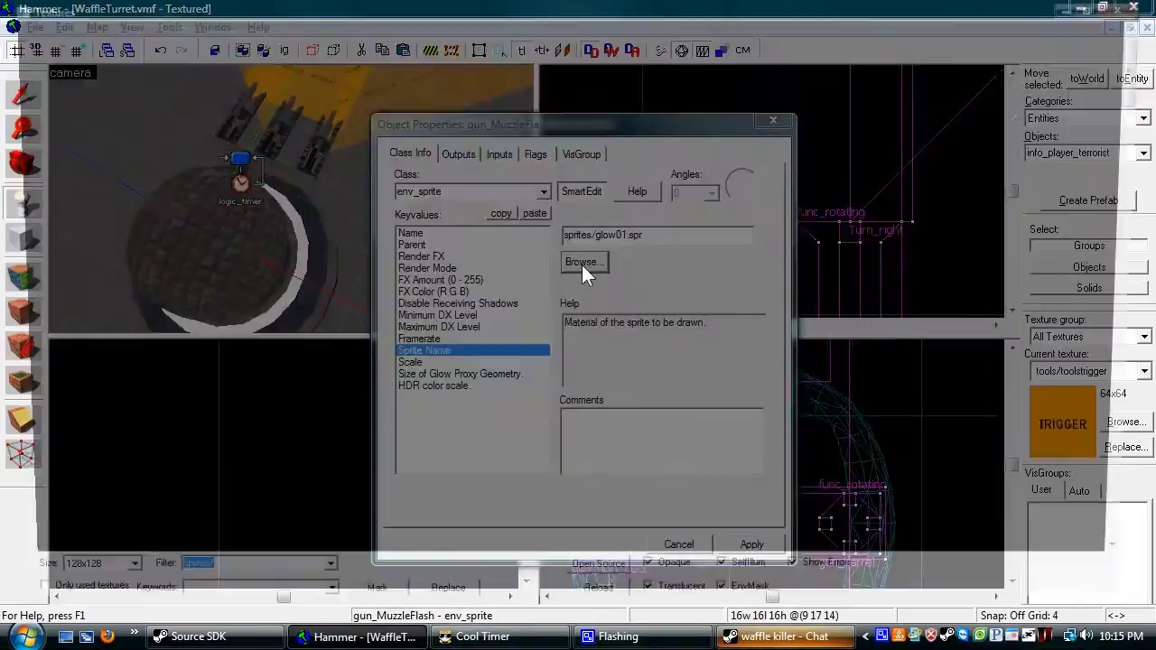
pyautogui.write('ar2')
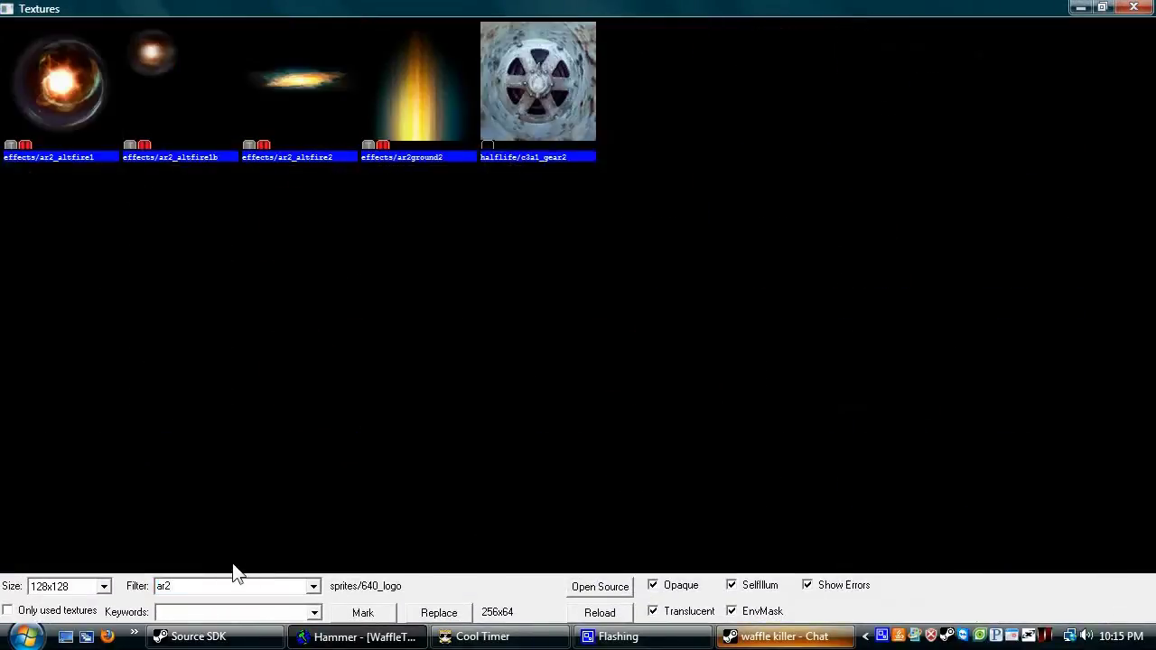
pyautogui.write('_muzzle4b')
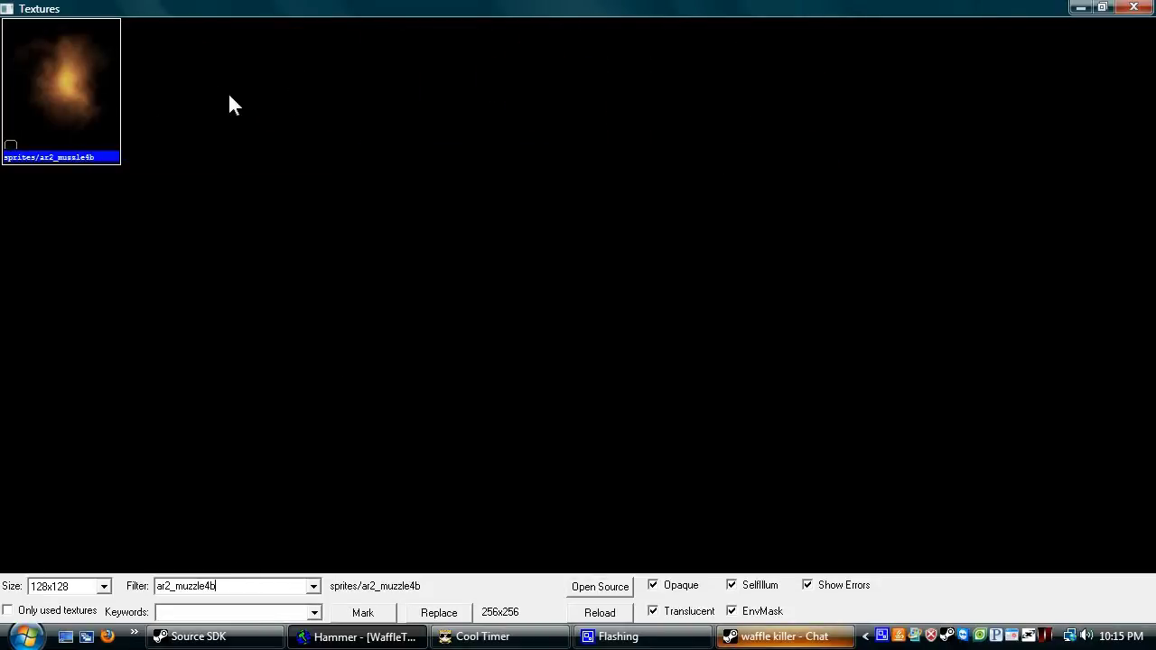
pyautogui.doubleClick(81, 103)
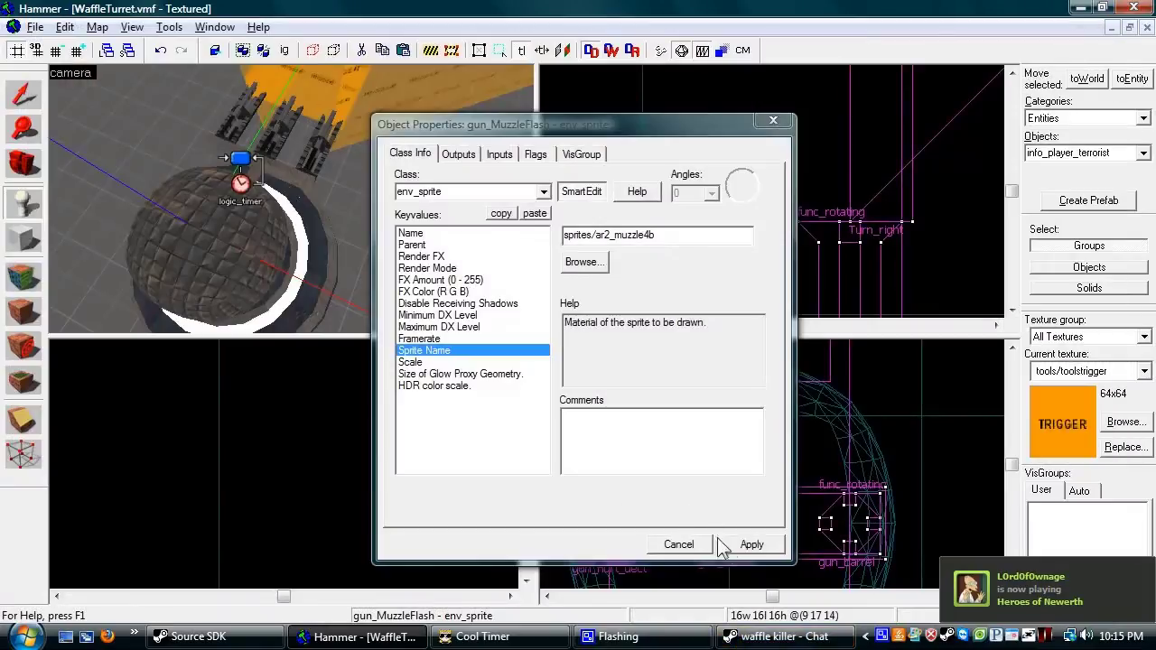
pyautogui.click(753, 546)
# Step: Move the gun_MuzzleFlash sprite to the tip of one outer barrel, at about (20, 75, -14)
pyautogui.press('d')
pyautogui.press('Delete')
pyautogui.hotkey('ctrl', 'z')
pyautogui.click(23, 95)
pyautogui.scroll(-3, 705, 226)
pyautogui.scroll(2, 884, 183)
pyautogui.moveTo(865, 168); pyautogui.dragTo(719, 253)
pyautogui.scroll(2, 865, 519)
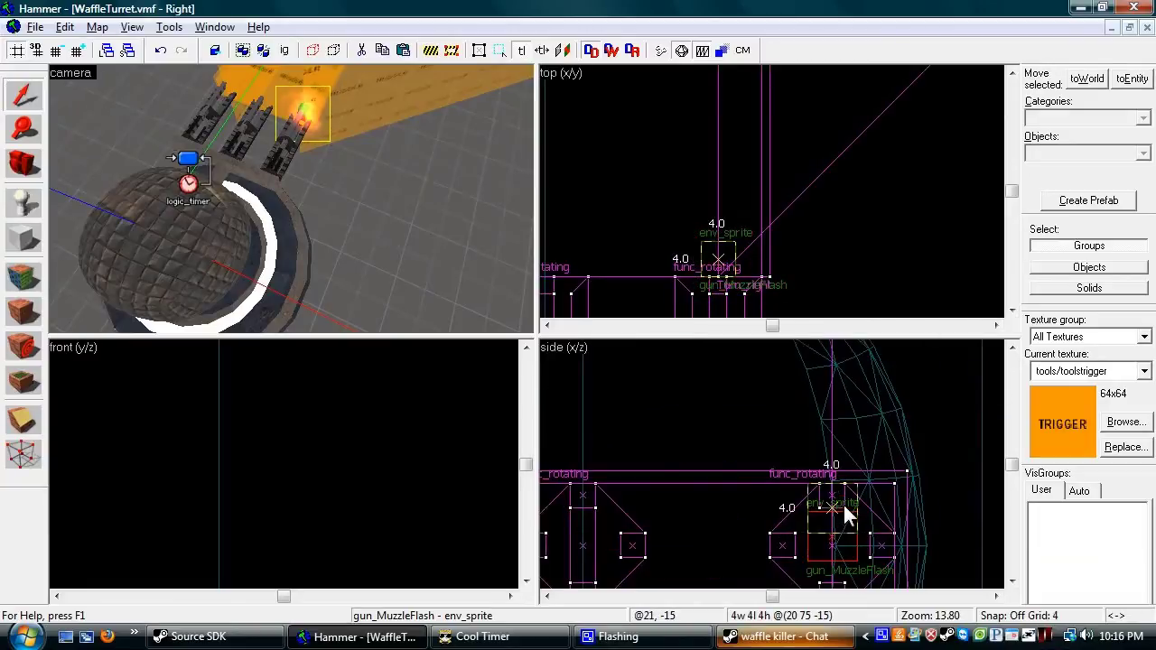
pyautogui.moveTo(843, 494)
pyautogui.mouseDown()
pyautogui.moveTo(831, 496)
pyautogui.moveTo(843, 493)
pyautogui.mouseUp()
# Step: Duplicate the gun_MuzzleFlash sprite onto the muzzles of the middle barrel and the opposite outer barrel
pyautogui.moveTo(843, 492); pyautogui.dragTo(939, 495, button='middle')
pyautogui.keyDown('shift'); pyautogui.moveTo(939, 495); pyautogui.dragTo(690, 496); pyautogui.keyUp('shift')
pyautogui.press('Left')
pyautogui.moveTo(808, 500)
pyautogui.keyDown('shift'); pyautogui.mouseDown()
pyautogui.moveTo(661, 500)
pyautogui.moveTo(647, 489)
pyautogui.mouseUp(); pyautogui.keyUp('shift')
pyautogui.press('Left')
# Step: Select all three gun_MuzzleFlash sprites and set gun_base as their parent
pyautogui.scroll(5, 310, 236)
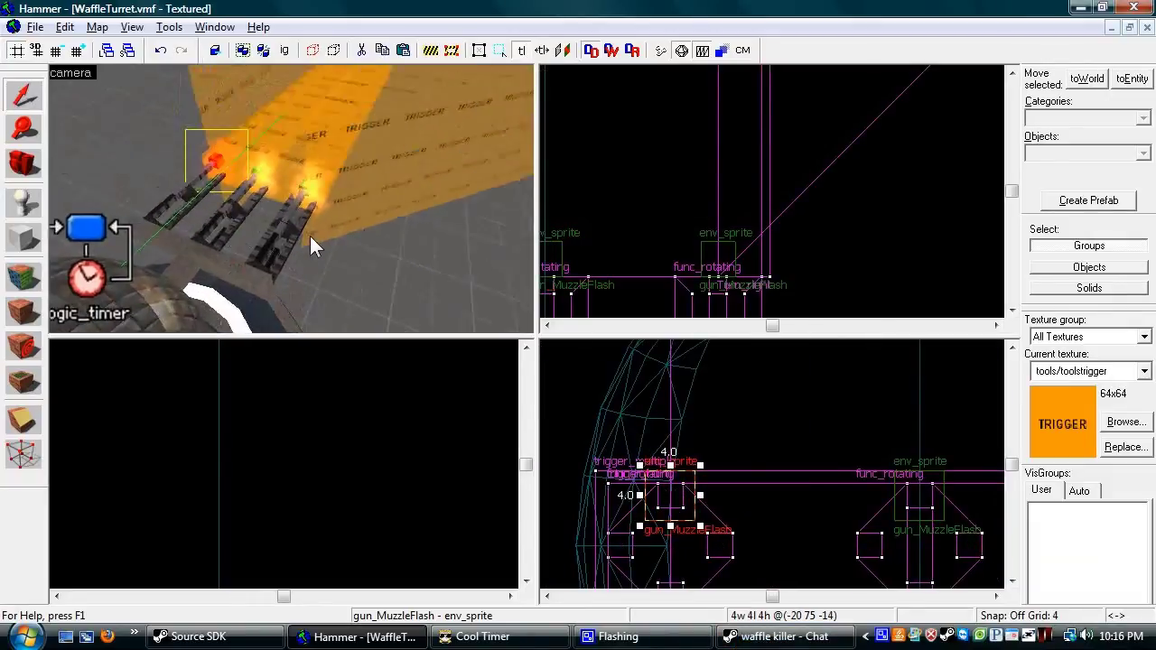
pyautogui.press('s')
pyautogui.press('z')
pyautogui.keyDown('ctrl'); pyautogui.click(209, 250); pyautogui.keyUp('ctrl')
pyautogui.keyDown('ctrl'); pyautogui.click(332, 267); pyautogui.keyUp('ctrl')
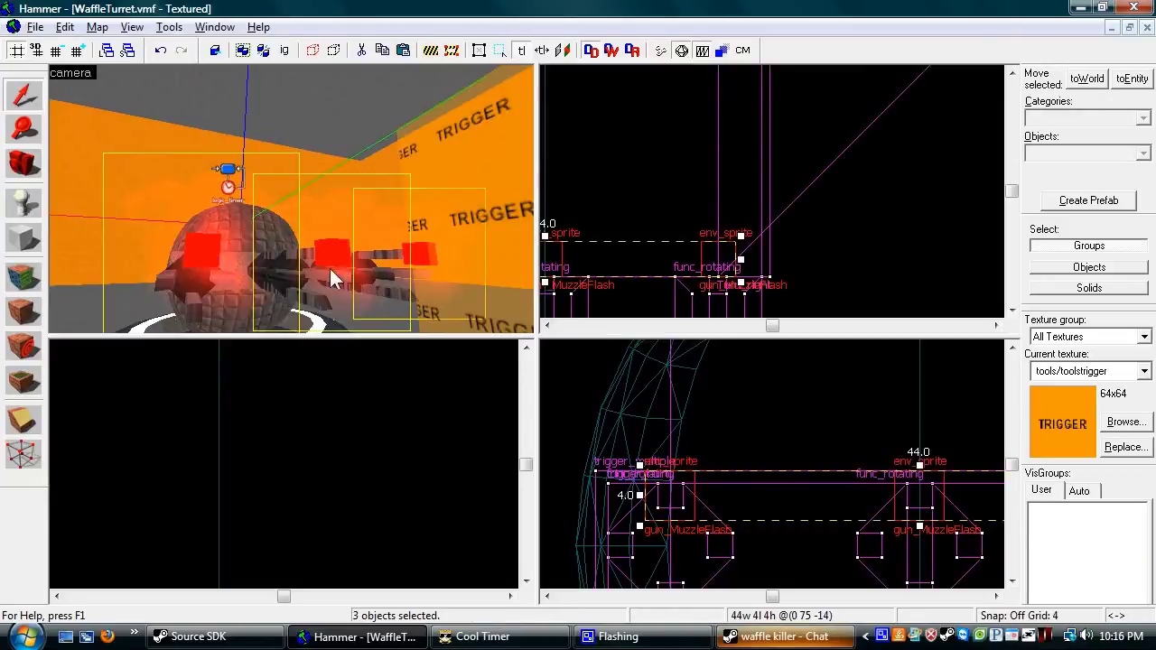
pyautogui.press('z')
pyautogui.press('w')
pyautogui.press('s')
pyautogui.press('z')
pyautogui.hotkey('alt', 'Return')
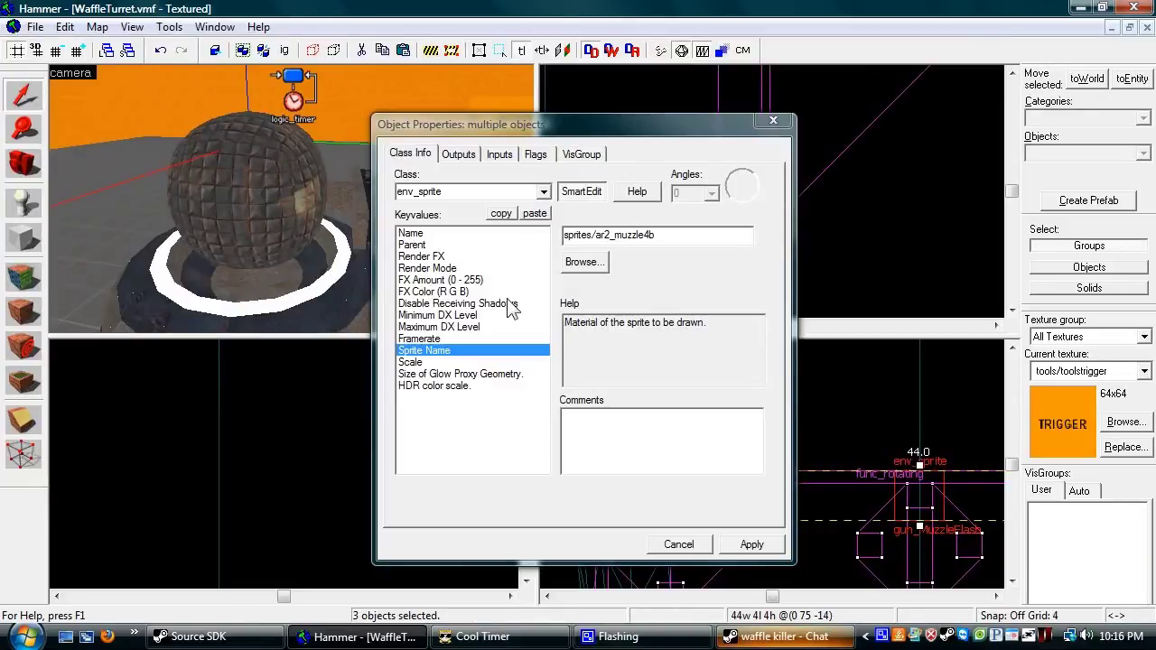
pyautogui.click(429, 246)
pyautogui.click(684, 261)
pyautogui.click(340, 190)
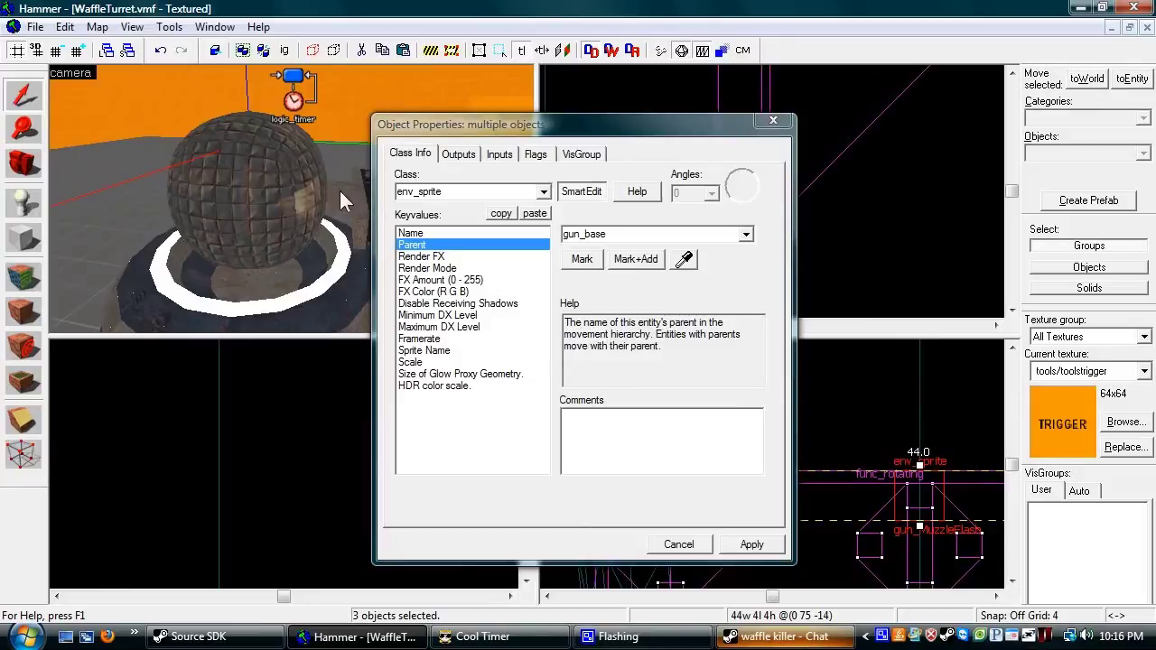
# Step: Check the sprites' Start on and Play Once flags, apply their properties and clear the selection
pyautogui.click(537, 155)
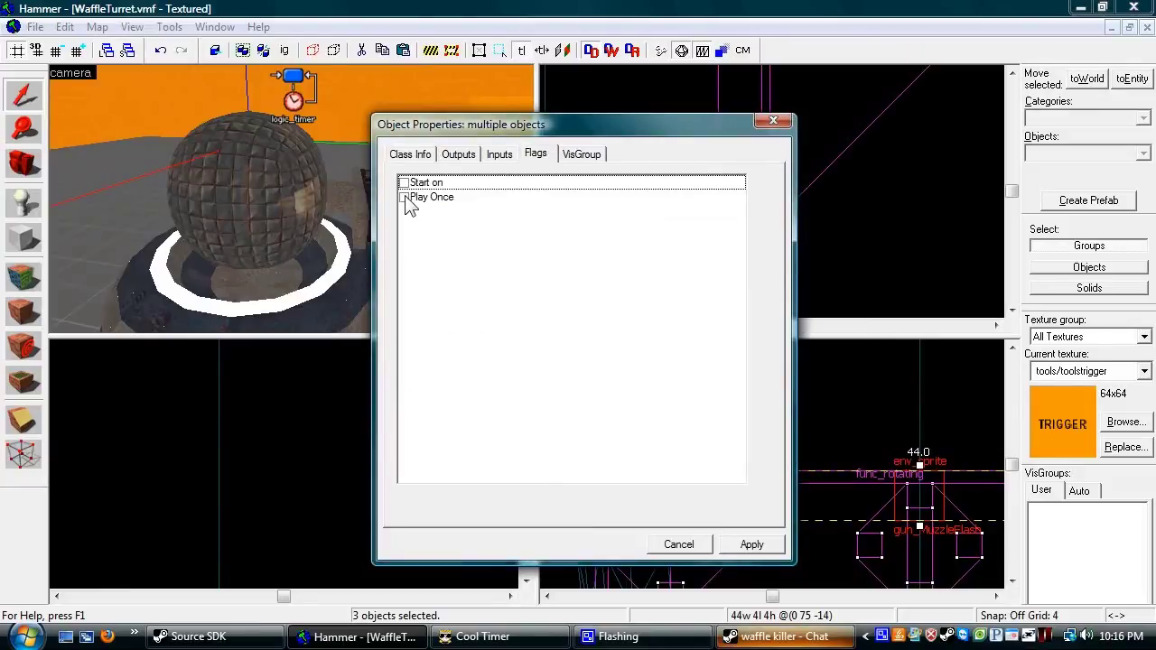
pyautogui.click(750, 544)
pyautogui.click(694, 544)
pyautogui.press('Escape')
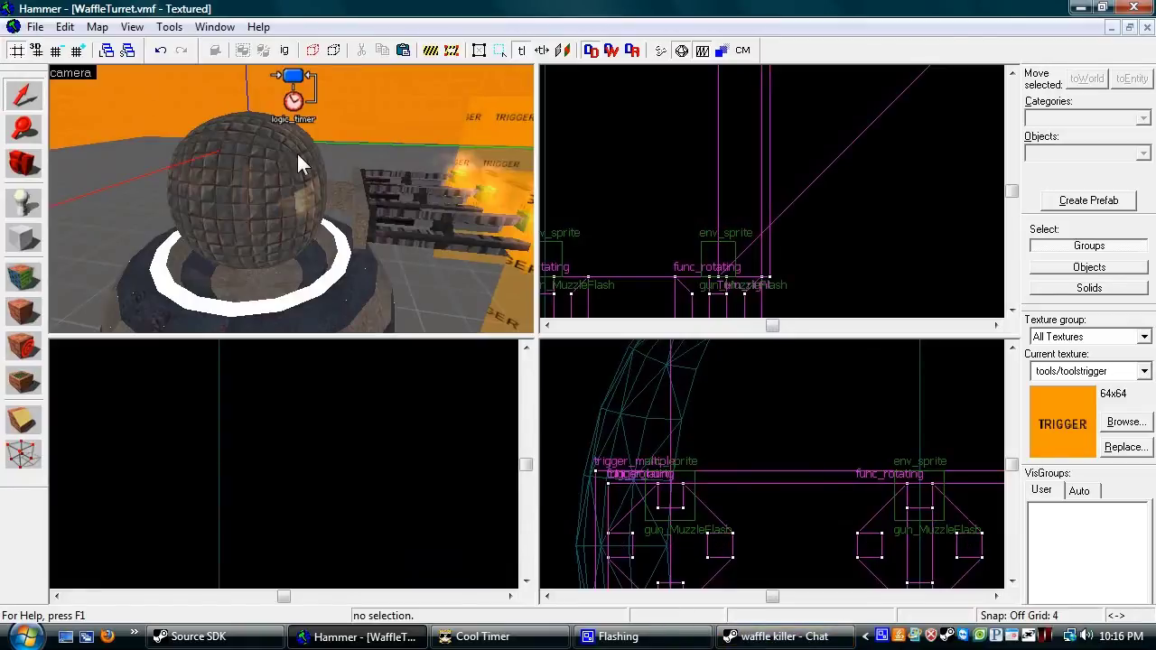
# Step: Select the gun_timer logic_timer above the turret sphere and open its outputs
pyautogui.press('z')
pyautogui.press('w')
pyautogui.press('s')
pyautogui.press('d')
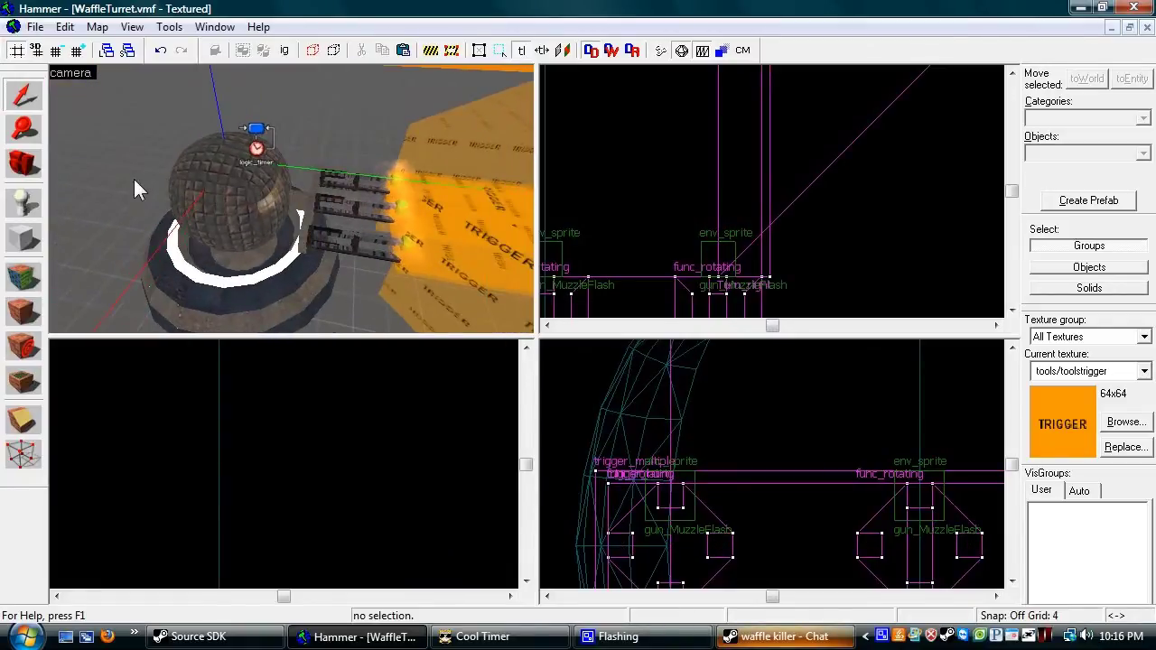
pyautogui.click(28, 203)
pyautogui.hotkey('shift', 's')
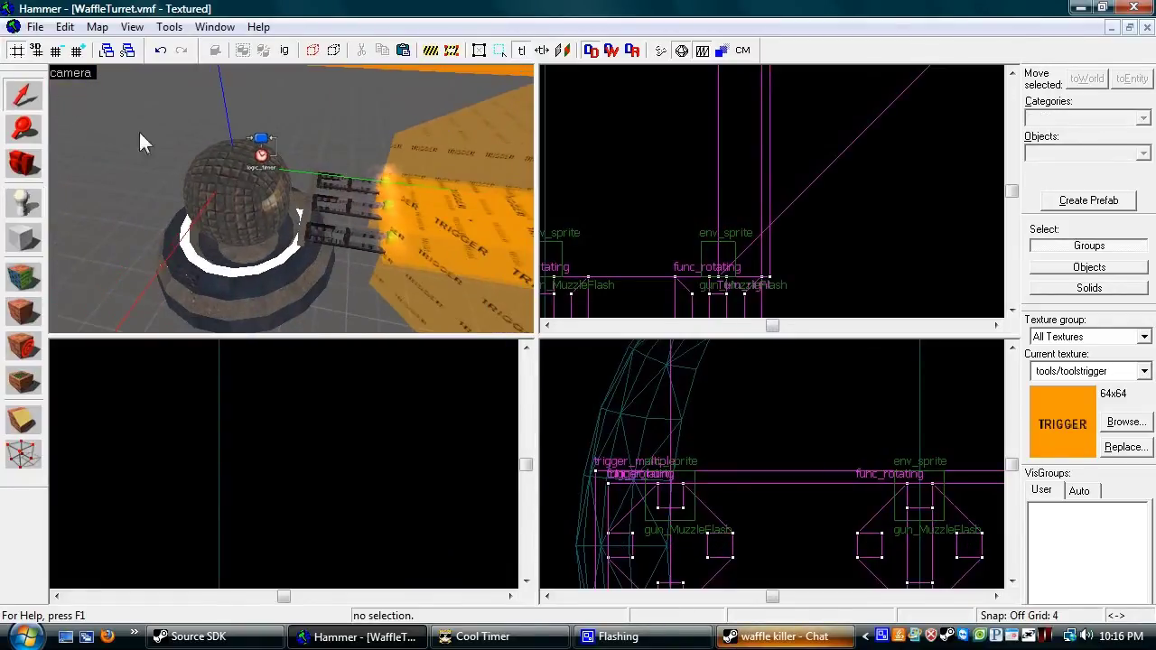
pyautogui.click(268, 161)
pyautogui.doubleClick(268, 160)
pyautogui.click(457, 155)
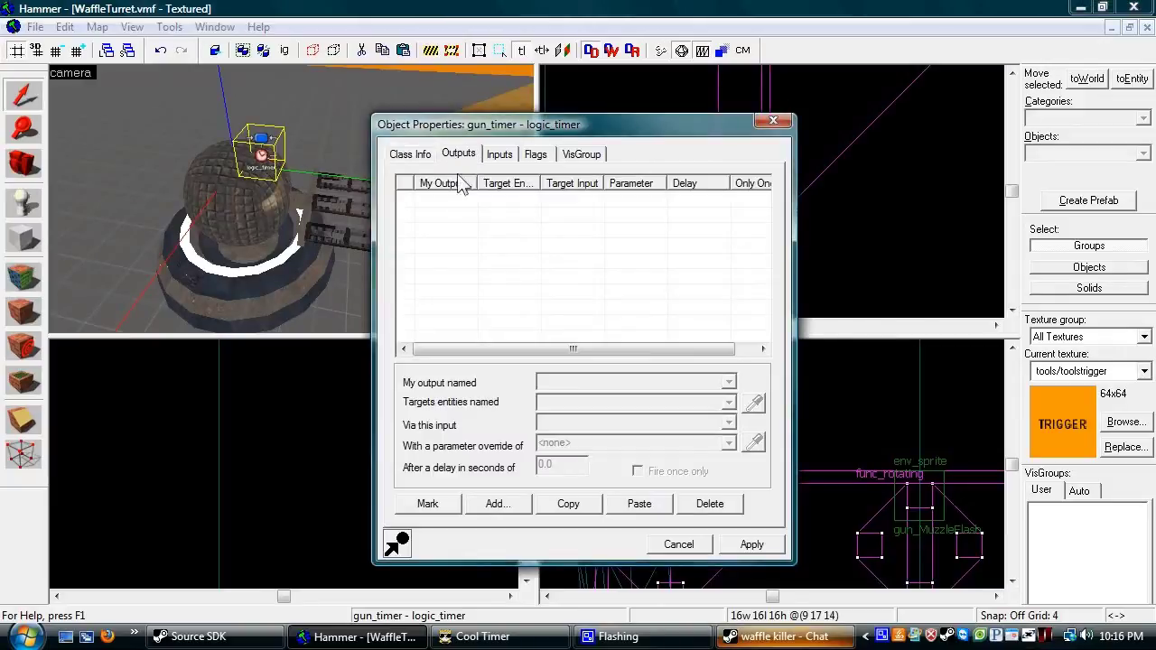
# Step: Add an OnTimer output to gun_timer that sends ShowSprite to gun_MuzzleFlash
pyautogui.press('z')
pyautogui.press('w')
pyautogui.press('w')
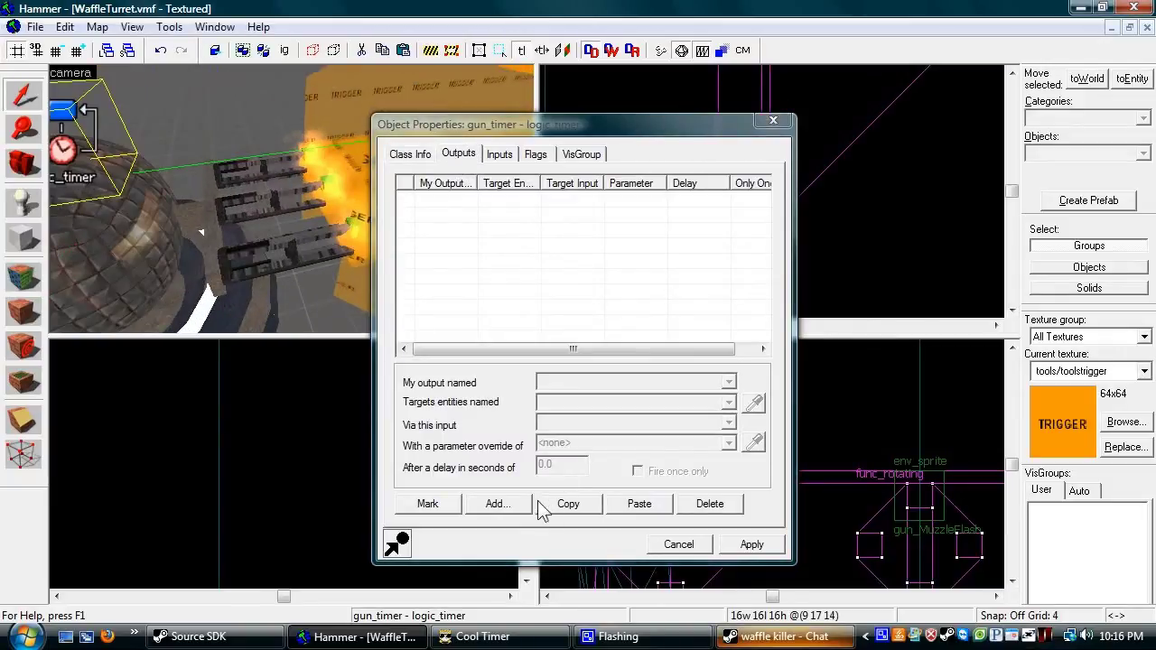
pyautogui.click(496, 504)
pyautogui.click(650, 381)
pyautogui.click(632, 394)
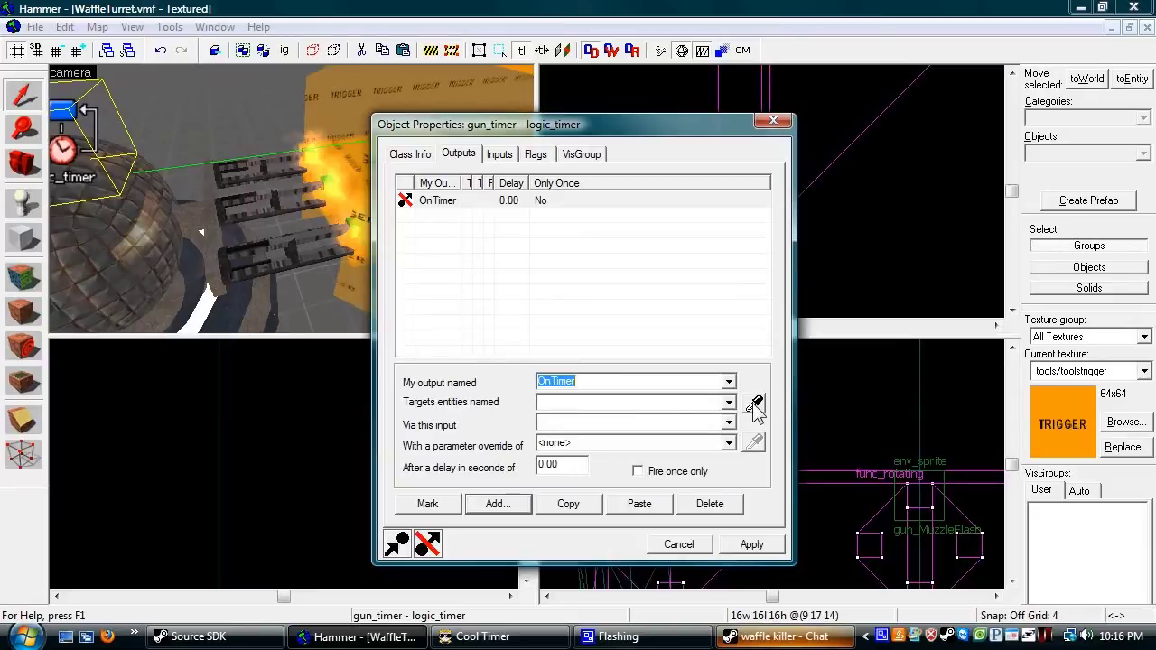
pyautogui.click(753, 403)
pyautogui.press('w')
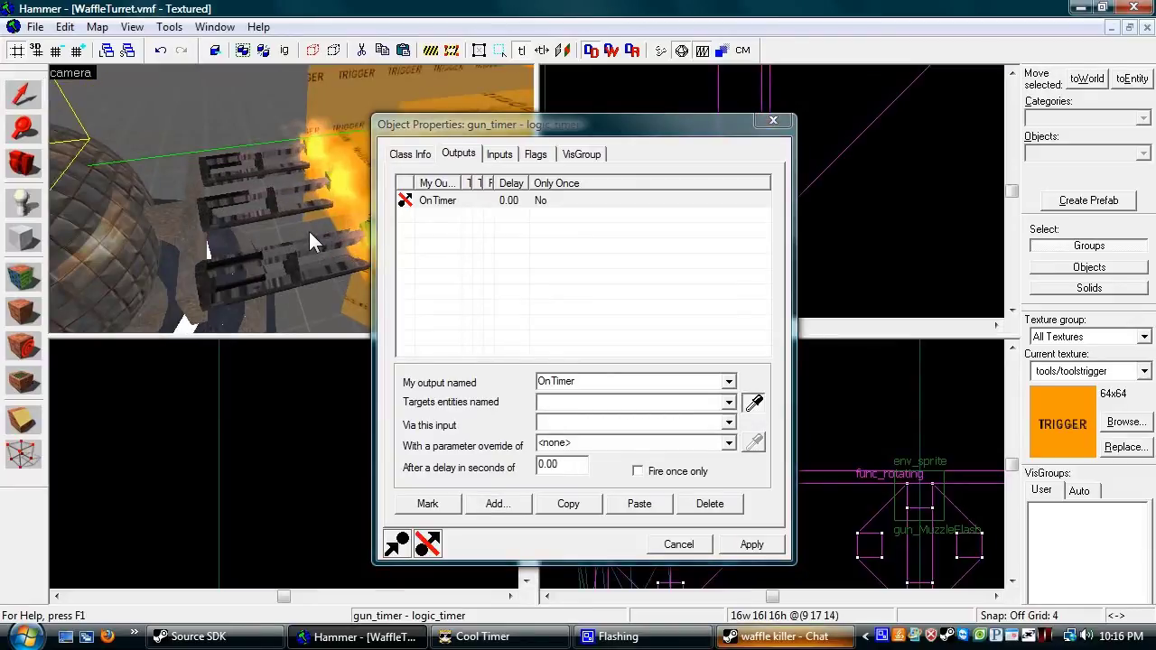
pyautogui.press('w')
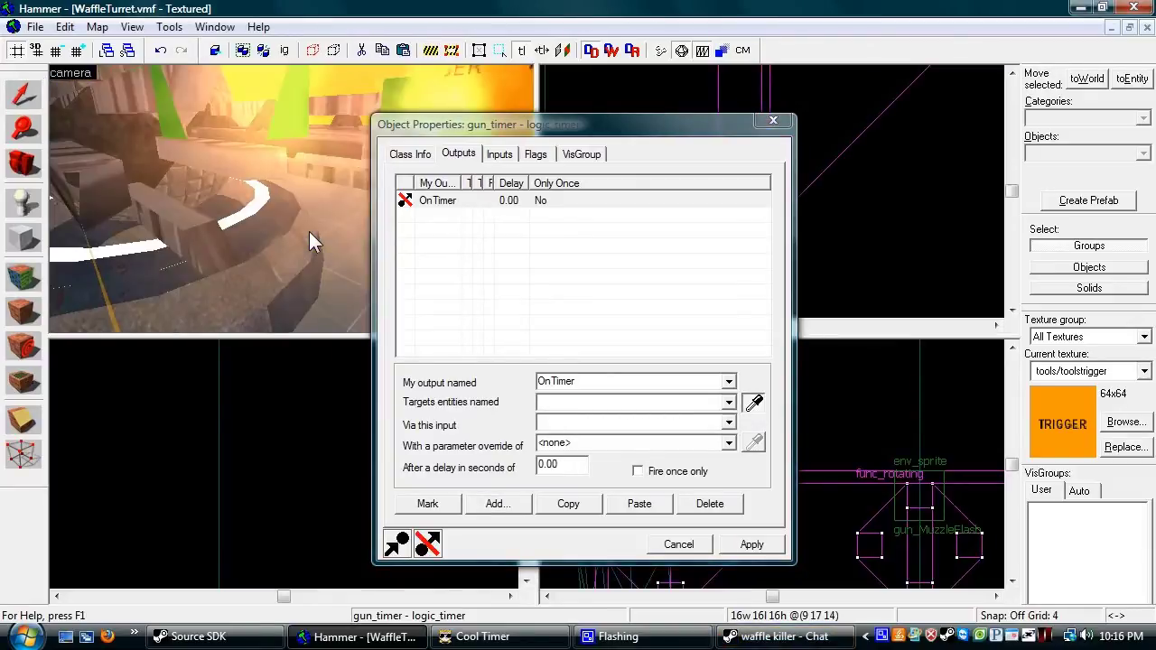
pyautogui.click(265, 122)
pyautogui.click(608, 429)
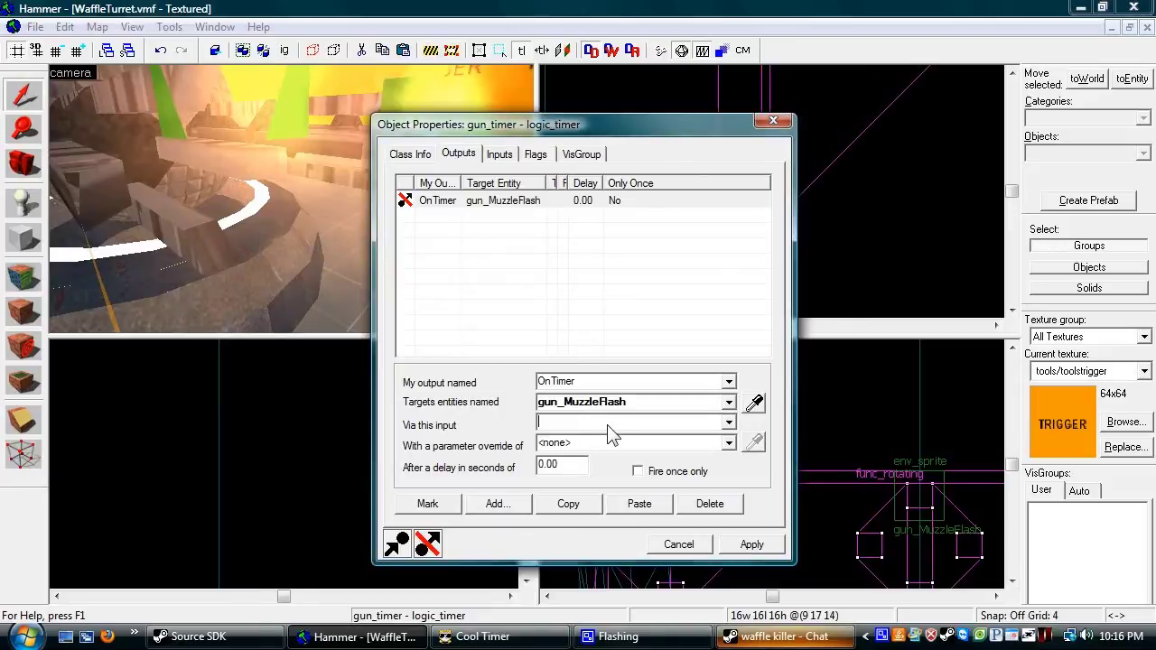
pyautogui.write('ShowSprite')
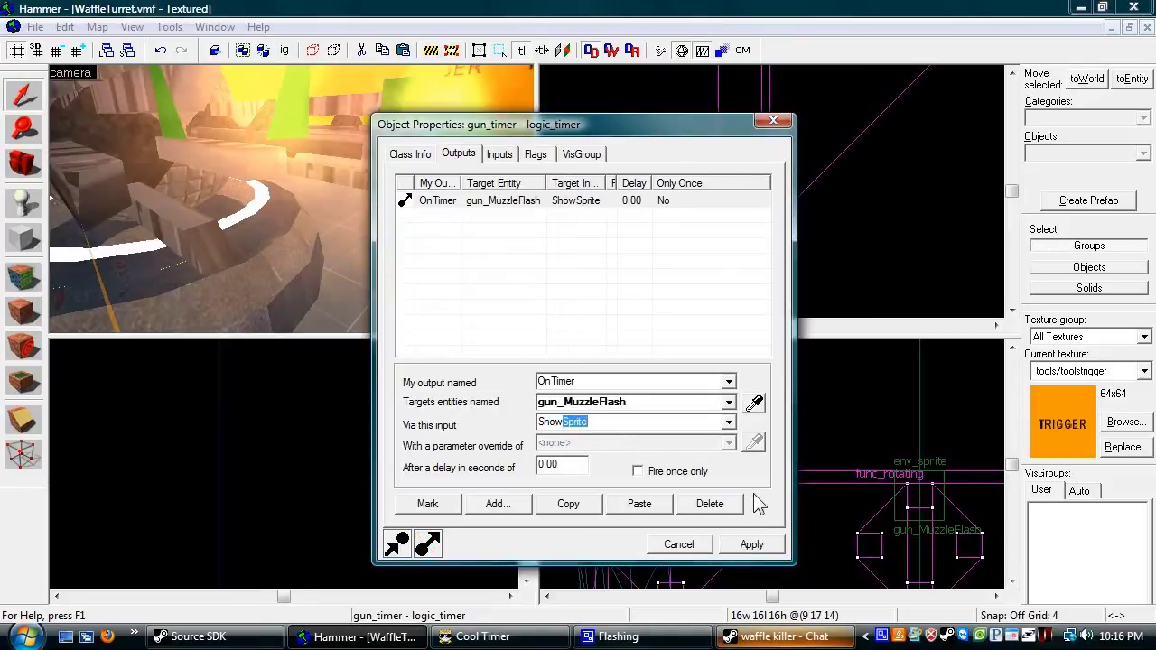
# Step: Duplicate the gun_MuzzleFlash output as HideSprite with a delay of .5 seconds and apply it
pyautogui.click(641, 509)
pyautogui.doubleClick(609, 427)
pyautogui.write('Hide')
pyautogui.press('Tab')
pyautogui.write('.5')
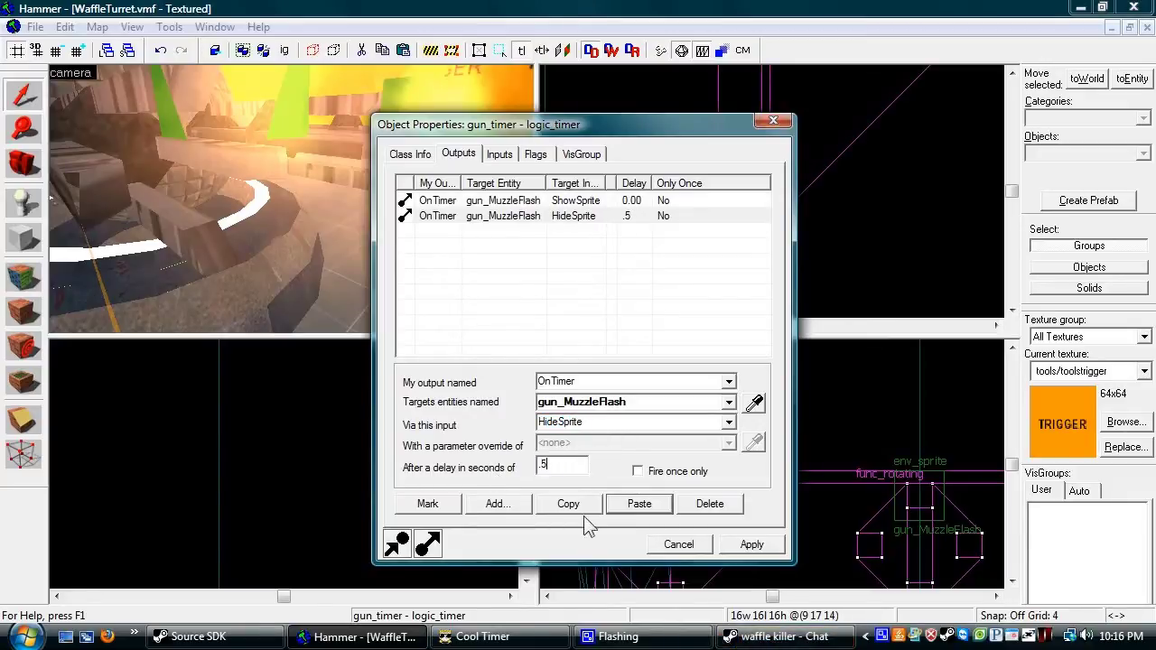
pyautogui.click(752, 544)
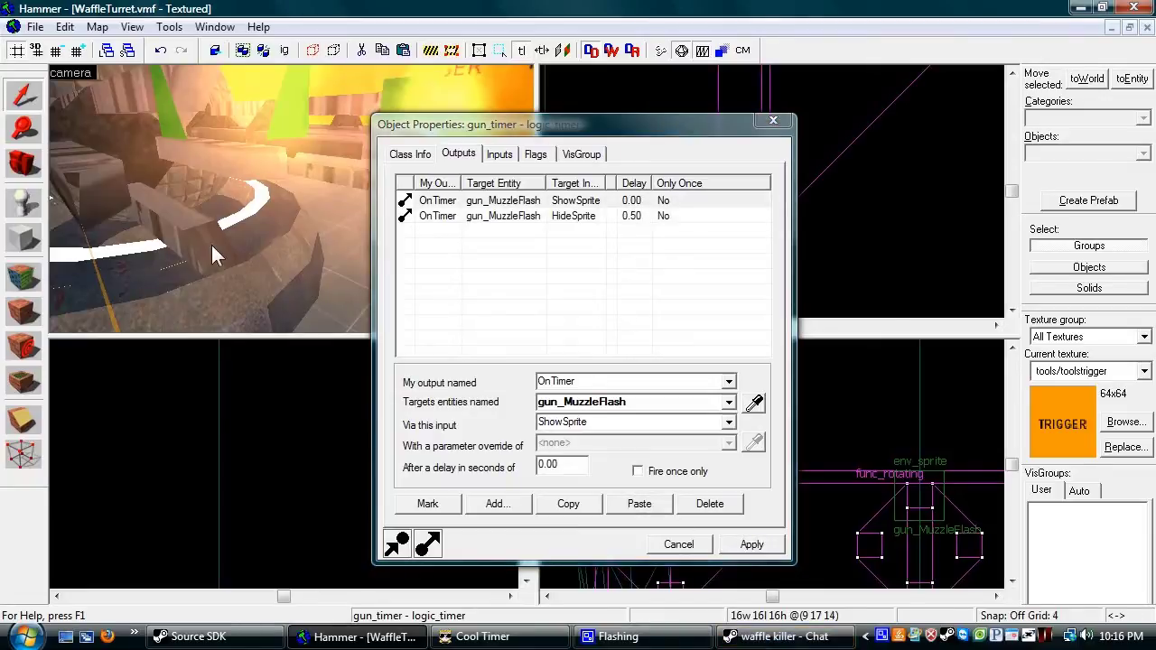
# Step: Add an OnTimer output to gun_timer that sends StartForward to gun_barrel
pyautogui.scroll(-4, 212, 245)
pyautogui.scroll(3, 212, 244)
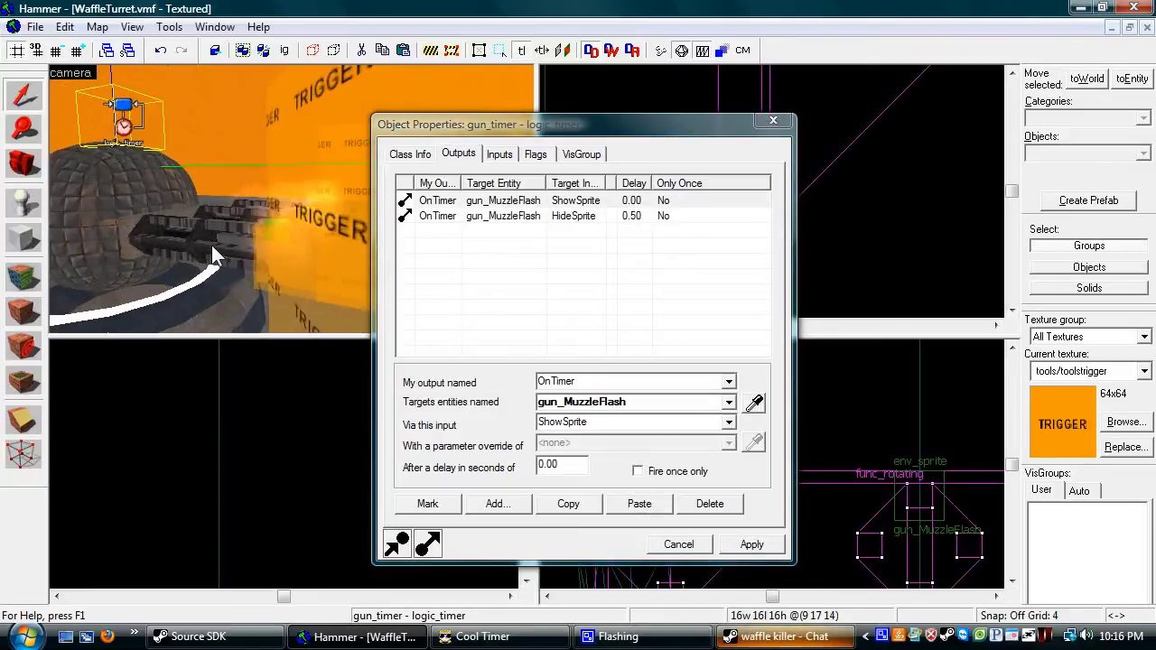
pyautogui.click(520, 504)
pyautogui.click(728, 382)
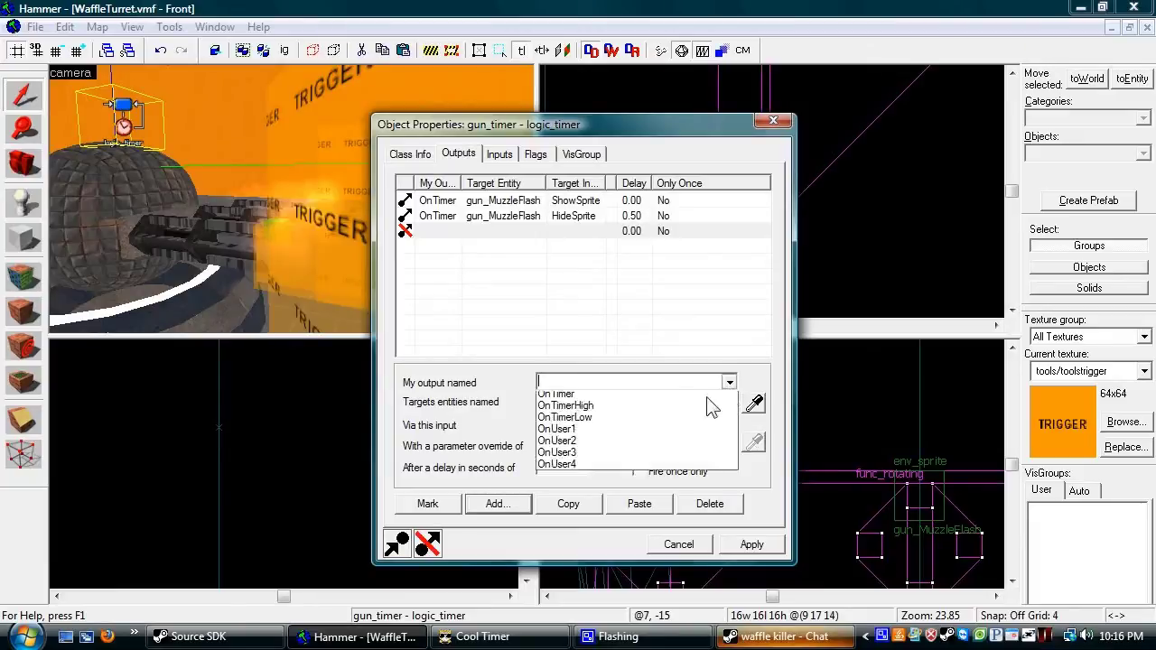
pyautogui.click(657, 402)
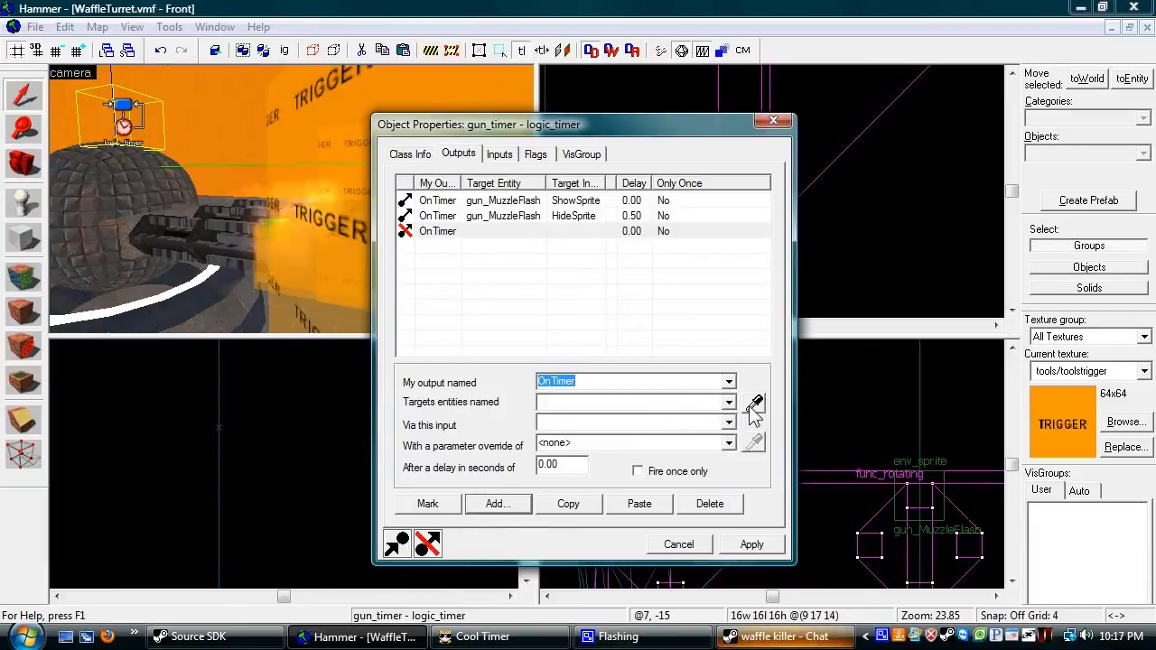
pyautogui.click(650, 413)
pyautogui.write('gun_barrel')
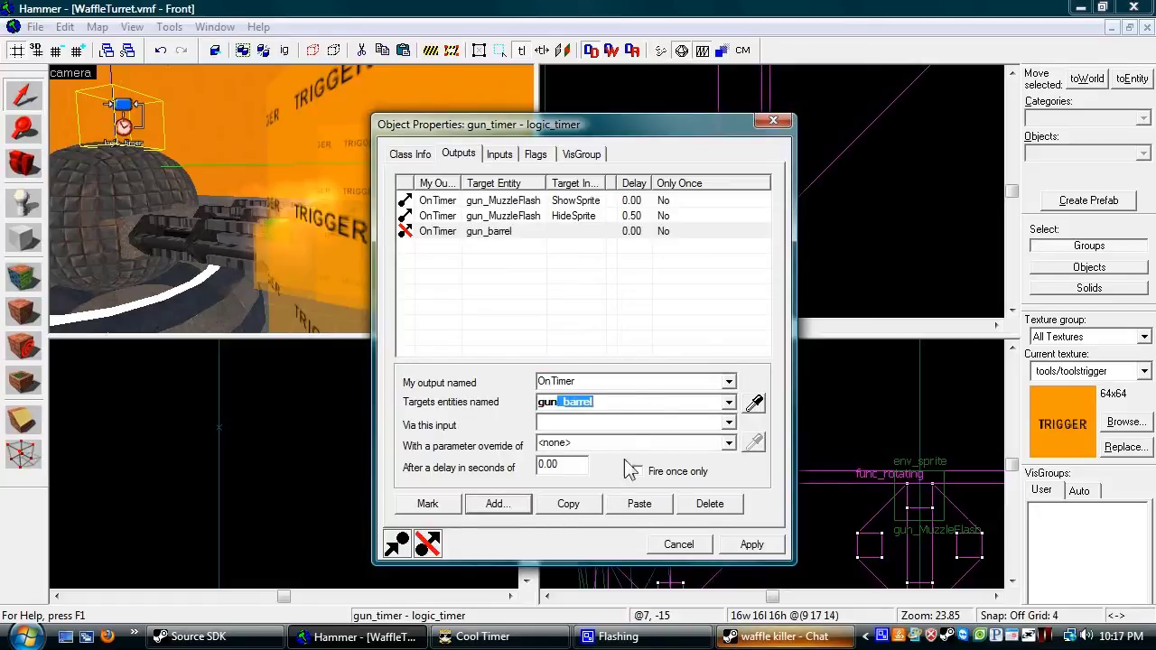
pyautogui.press('Tab')
pyautogui.write('StartFo')
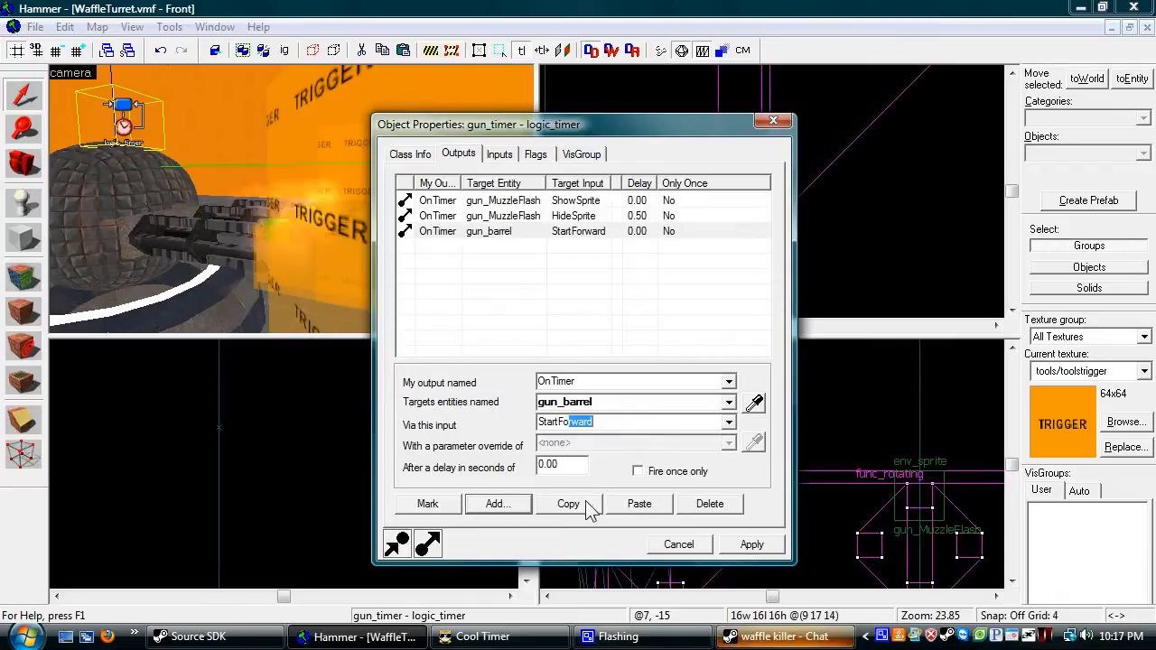
# Step: Duplicate the gun_barrel output as Stop with a delay of .1 seconds and apply it
pyautogui.click(584, 507)
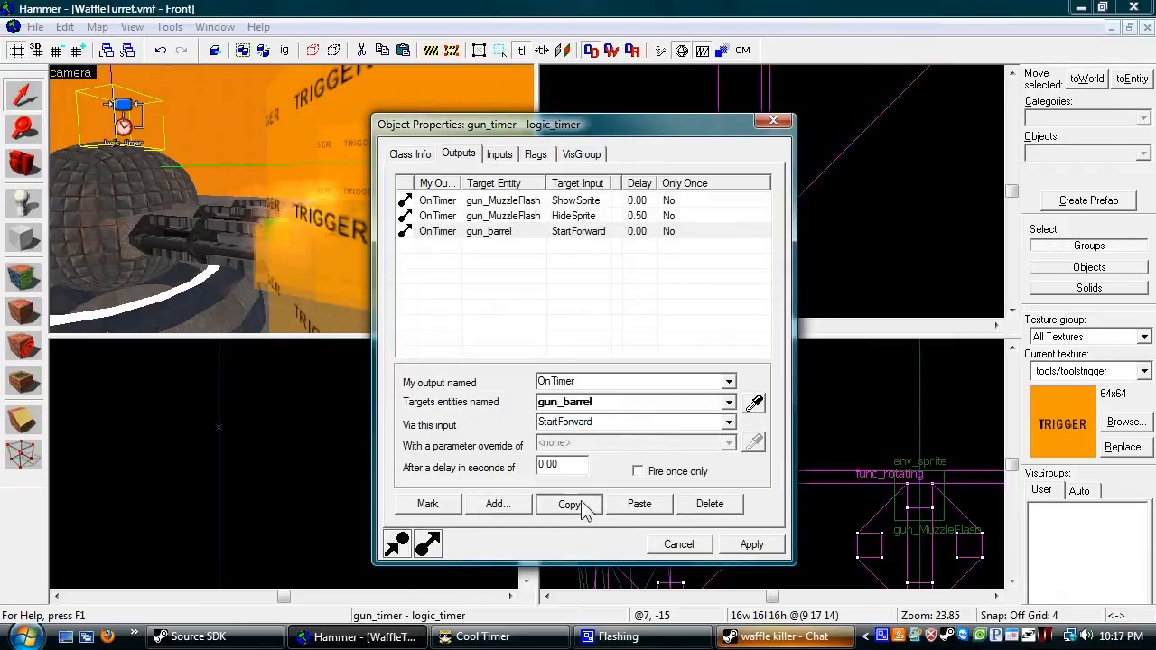
pyautogui.click(638, 504)
pyautogui.doubleClick(598, 424)
pyautogui.write('Stop')
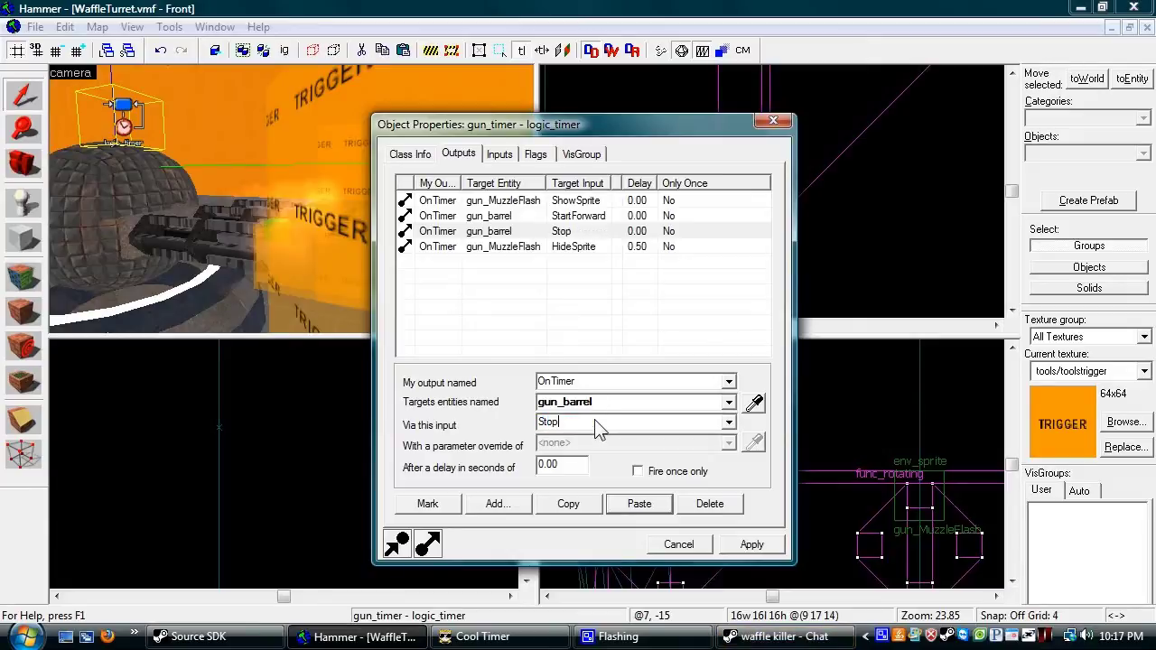
pyautogui.moveTo(578, 464); pyautogui.dragTo(468, 476)
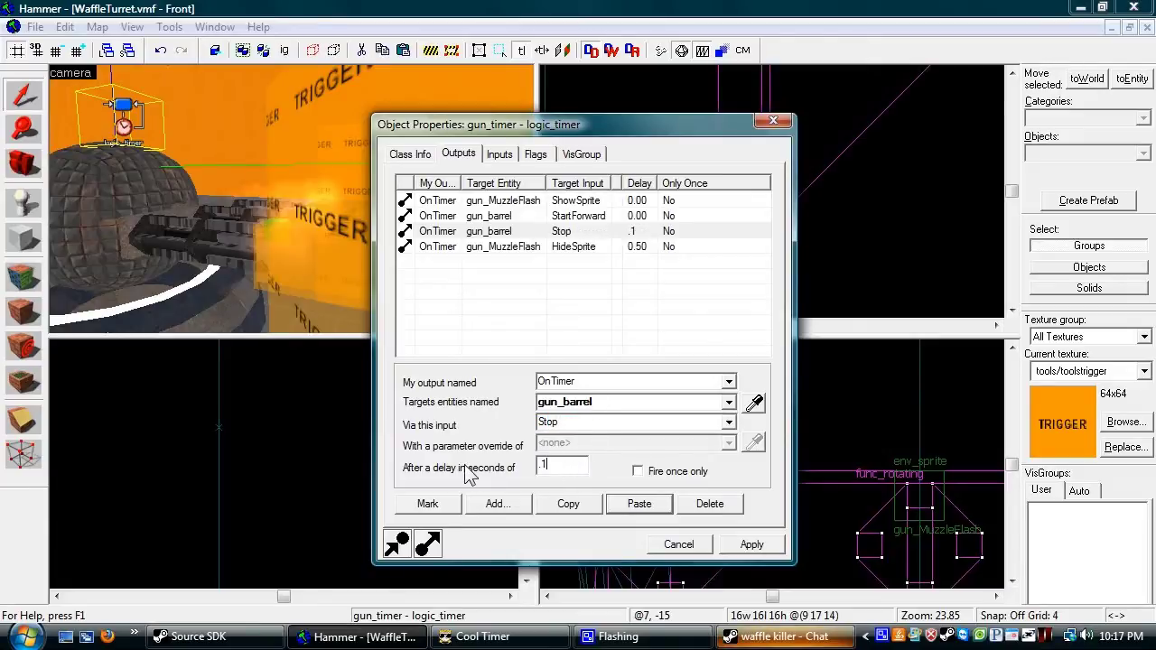
pyautogui.click(741, 549)
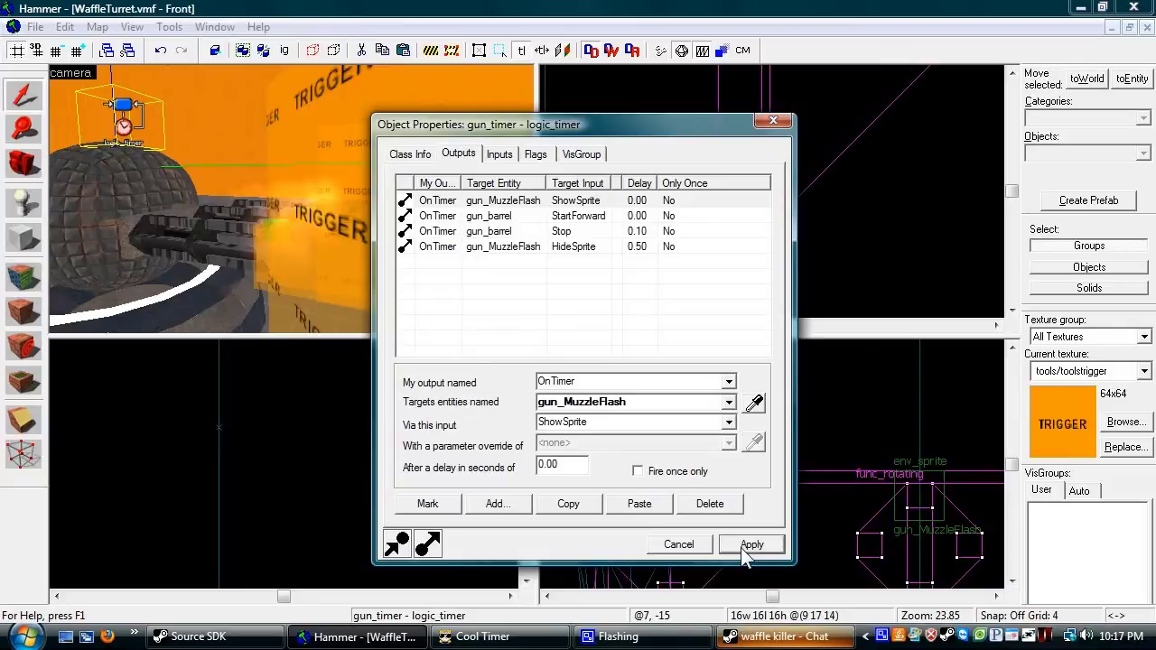
# Step: Add an OnTimer output to gun_timer that sends Enable to the gun_hurt trigger
pyautogui.click(524, 503)
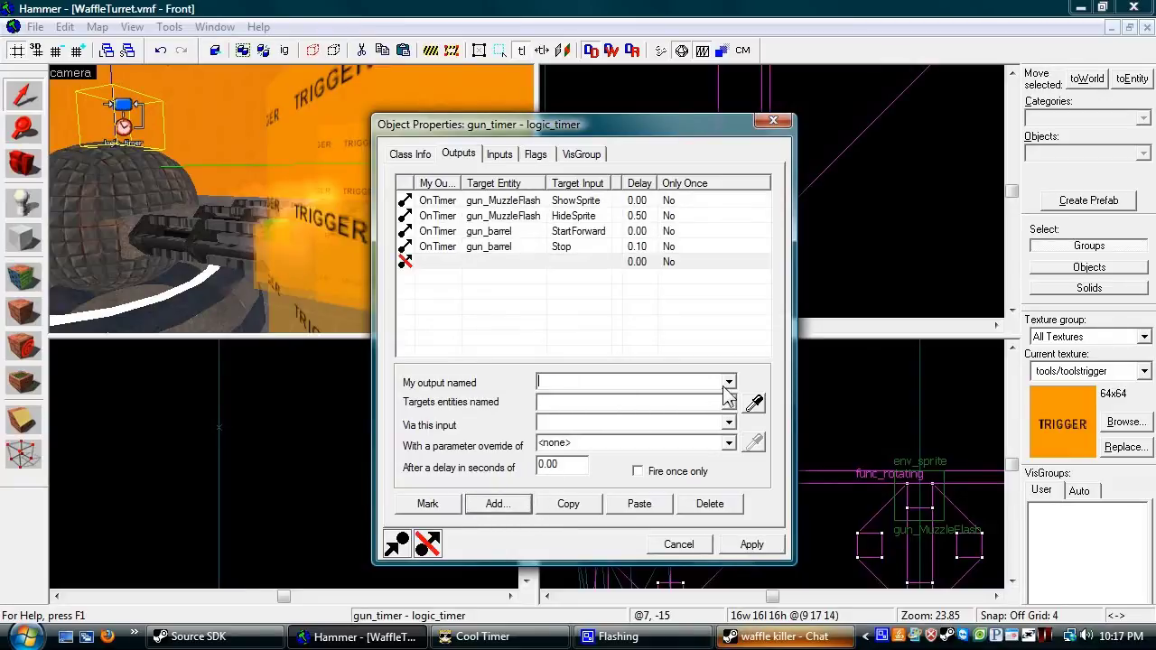
pyautogui.click(630, 399)
pyautogui.click(754, 407)
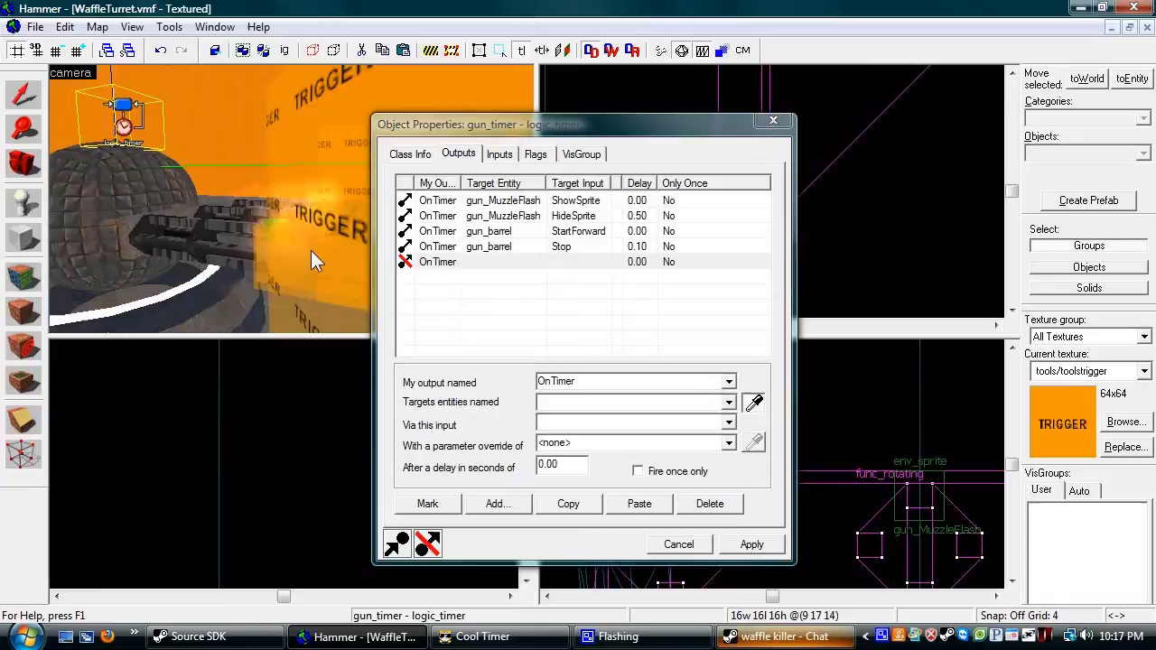
pyautogui.press('z')
pyautogui.click(254, 148)
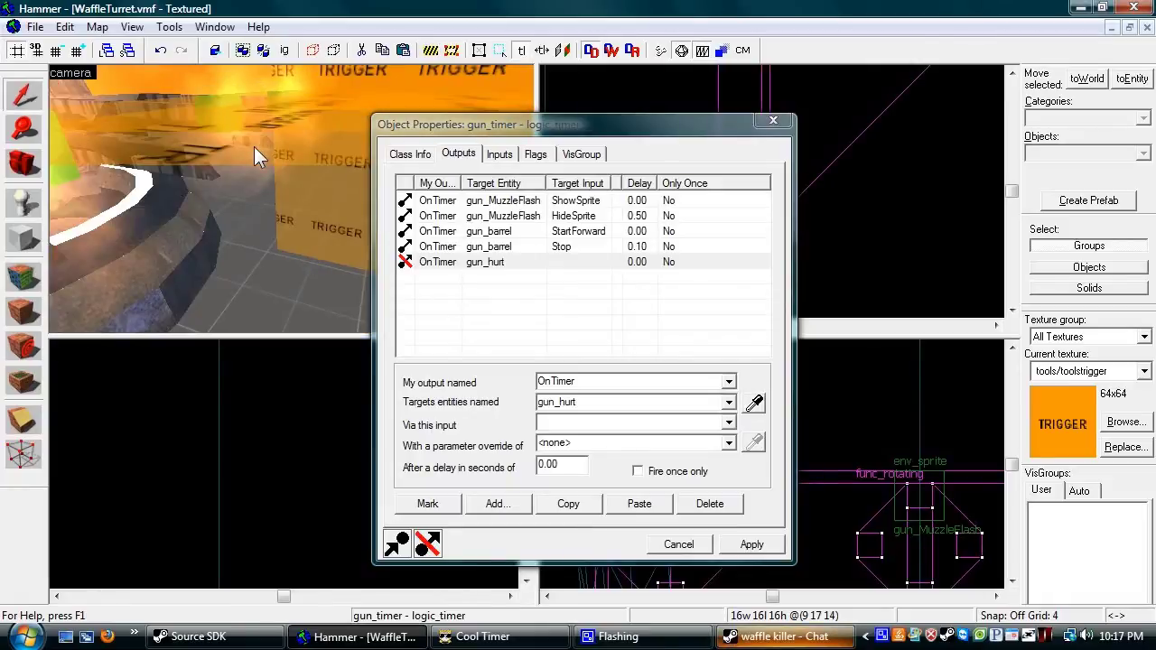
pyautogui.click(611, 424)
pyautogui.write('End')
pyautogui.press('BackSpace')
# Step: Duplicate the gun_hurt output as Disable with a delay of .5 seconds and apply it
pyautogui.click(568, 503)
pyautogui.click(639, 503)
pyautogui.write('Disable')
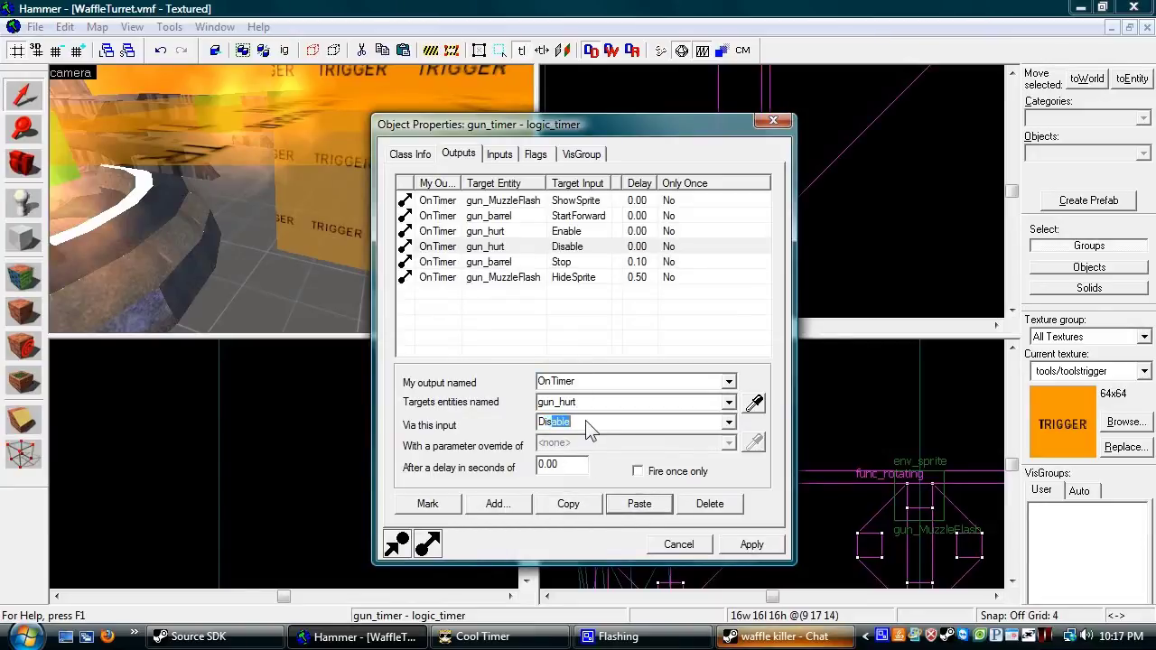
pyautogui.moveTo(578, 465); pyautogui.dragTo(506, 475)
pyautogui.write('.5')
pyautogui.click(750, 546)
# Step: Duplicate the OnStartTouch output of the gun_hurt_dect trigger and change the copy to OnEndTouchAll, sending Disable to gun_timer
pyautogui.click(308, 149)
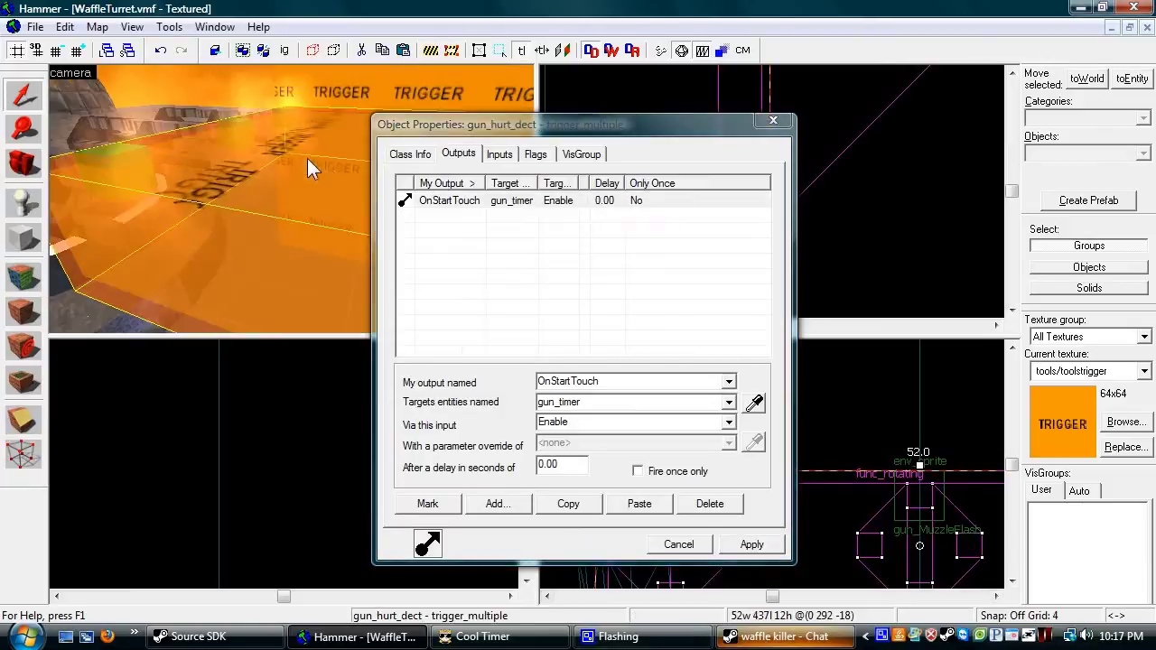
pyautogui.click(448, 201)
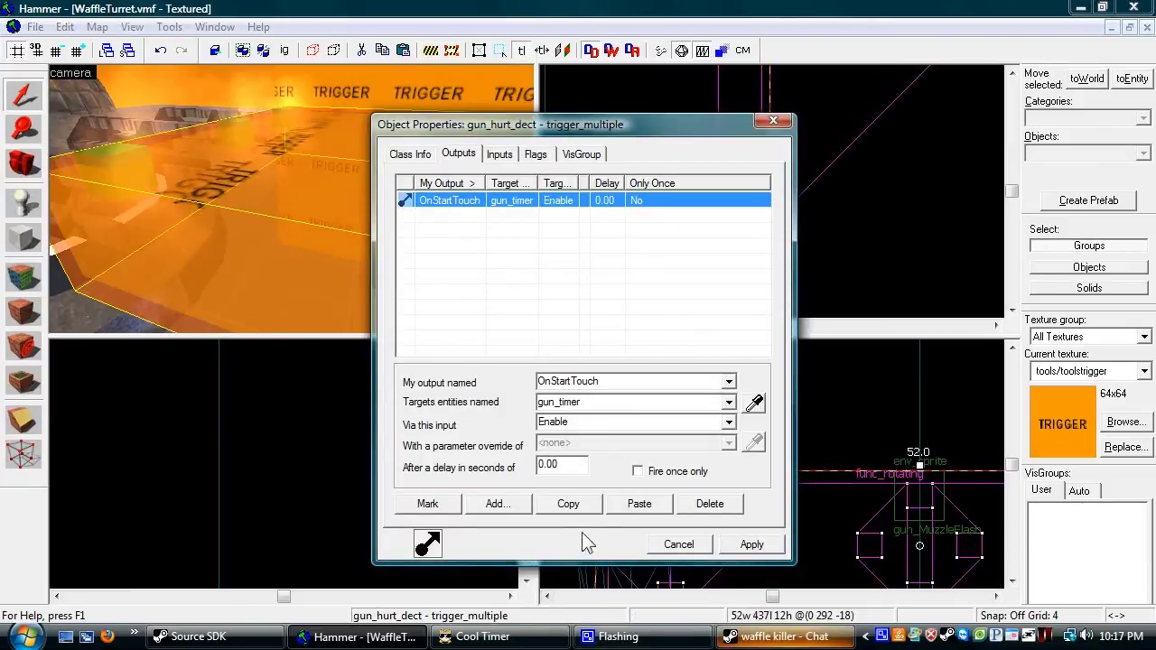
pyautogui.click(588, 504)
pyautogui.click(634, 509)
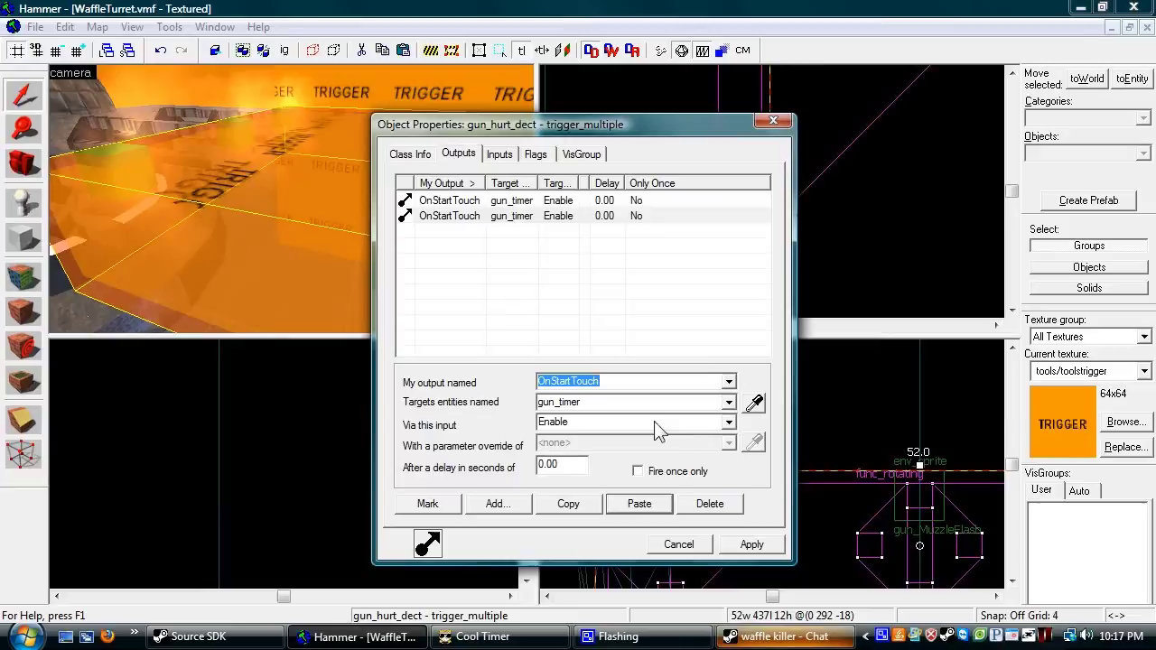
pyautogui.click(728, 382)
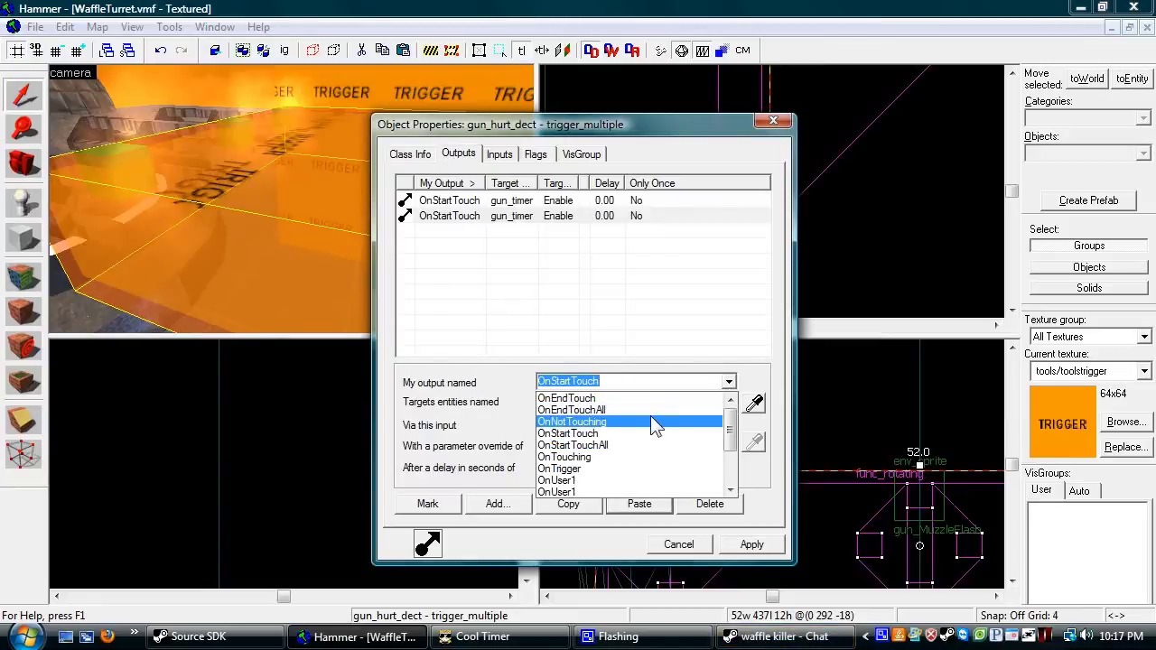
pyautogui.press('Up')
pyautogui.press('Return')
pyautogui.press('Tab')
pyautogui.press('Tab')
pyautogui.write('Dis')
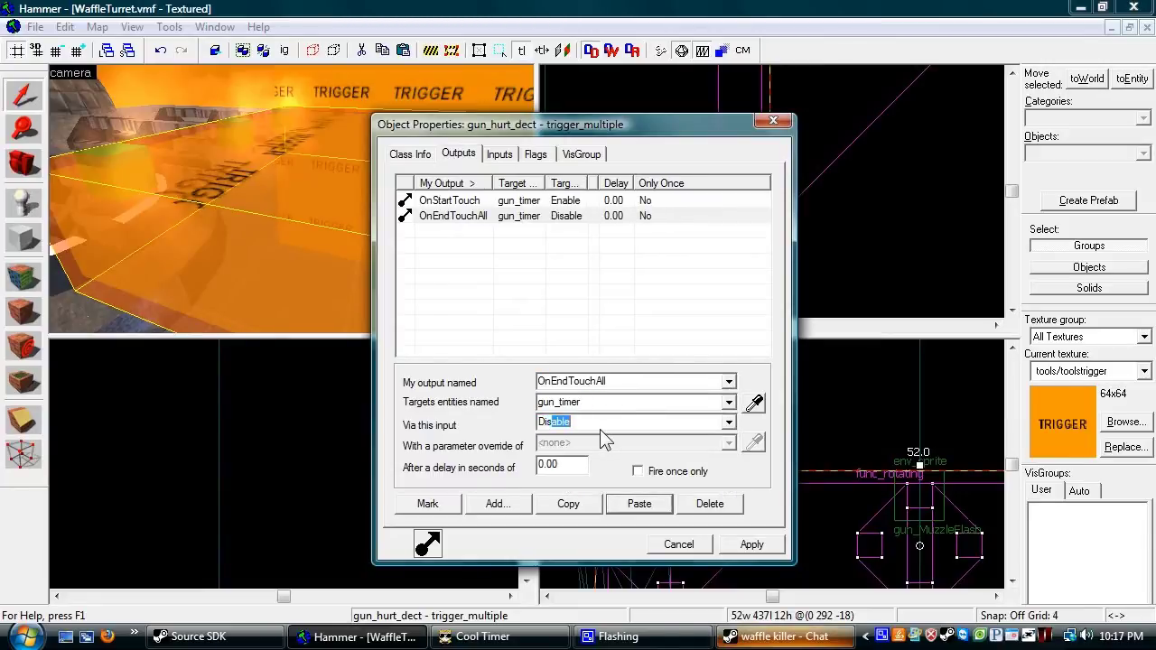
# Step: Apply the outputs of the gun_hurt_dect trigger and close its properties
pyautogui.click(746, 545)
pyautogui.click(684, 545)
pyautogui.scroll(-5, 171, 164)
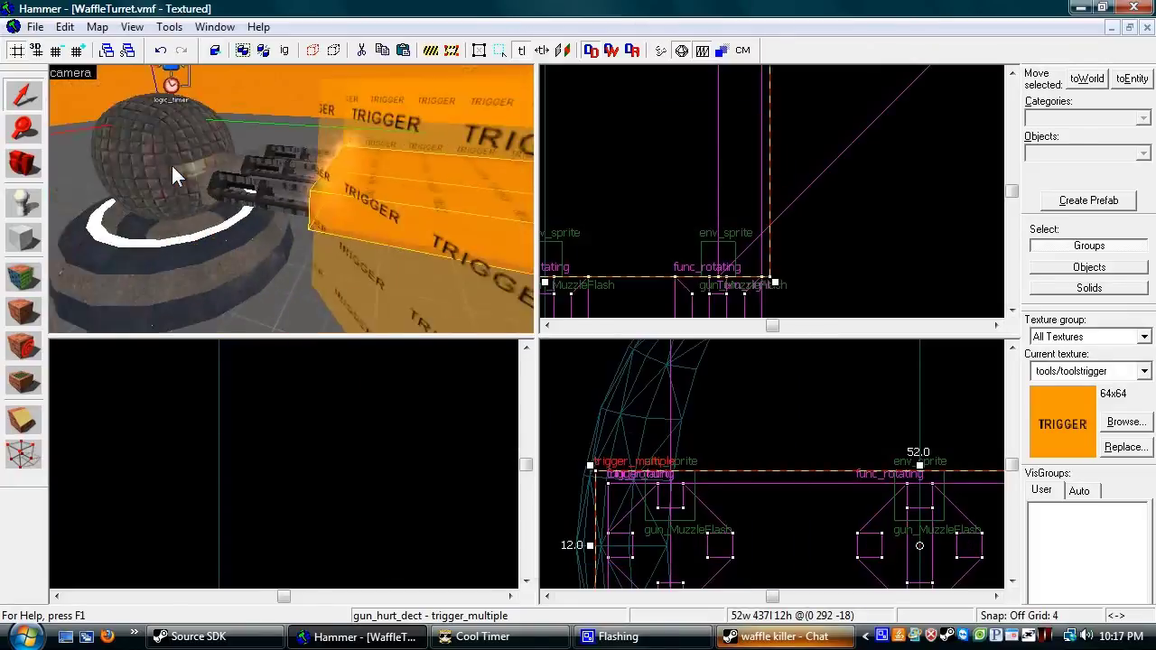
# Step: Duplicate the gun_timer logic_timer and place the copy directly beside the original above the gun barrels
pyautogui.press('z')
pyautogui.click(152, 112)
pyautogui.press('Delete')
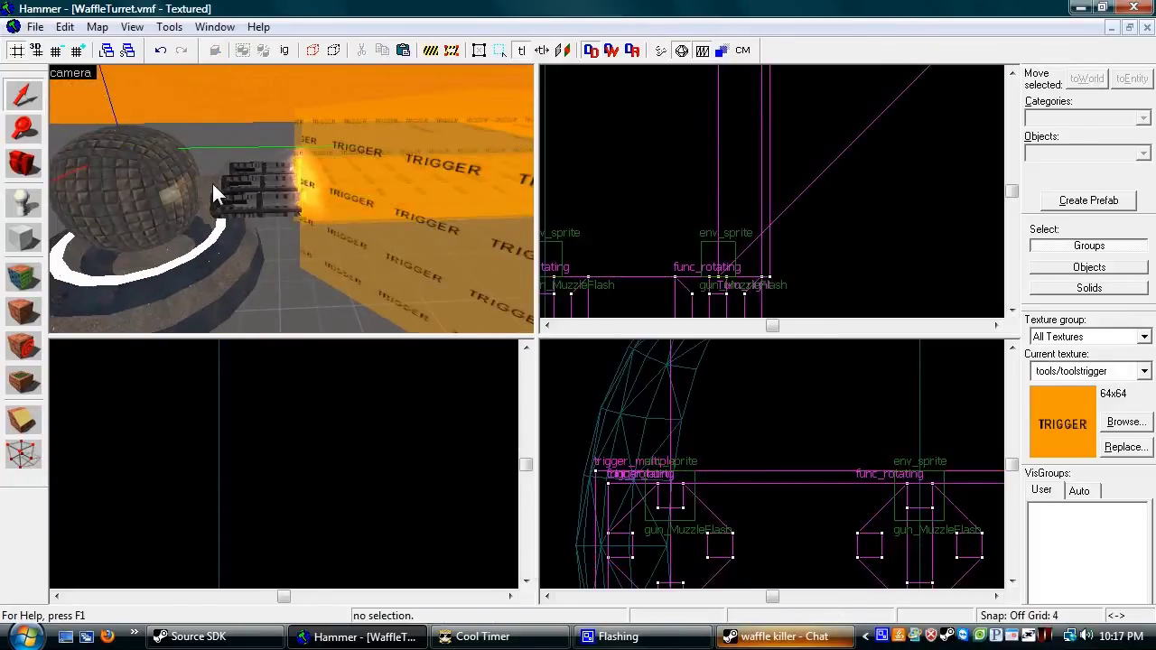
pyautogui.hotkey('ctrl', 'v')
pyautogui.scroll(-14, 766, 200)
pyautogui.scroll(8, 761, 239)
pyautogui.moveTo(760, 270); pyautogui.dragTo(763, 191)
pyautogui.scroll(7, 790, 185)
pyautogui.scroll(-5, 780, 217)
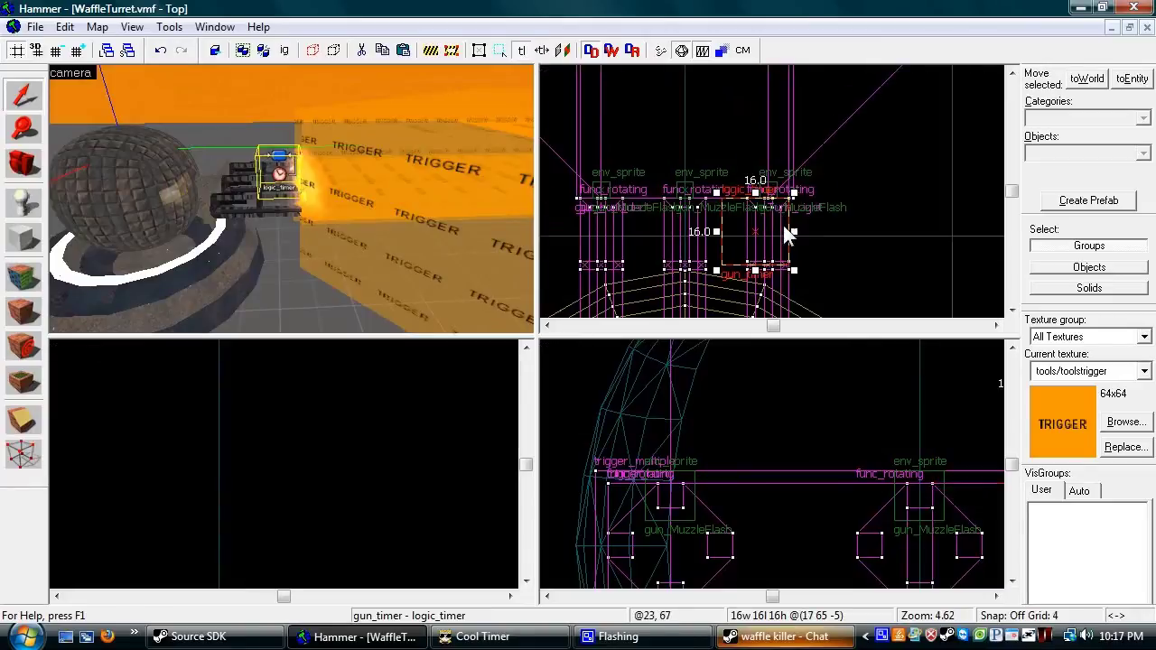
pyautogui.moveTo(784, 230); pyautogui.dragTo(724, 219)
pyautogui.scroll(3, 714, 226)
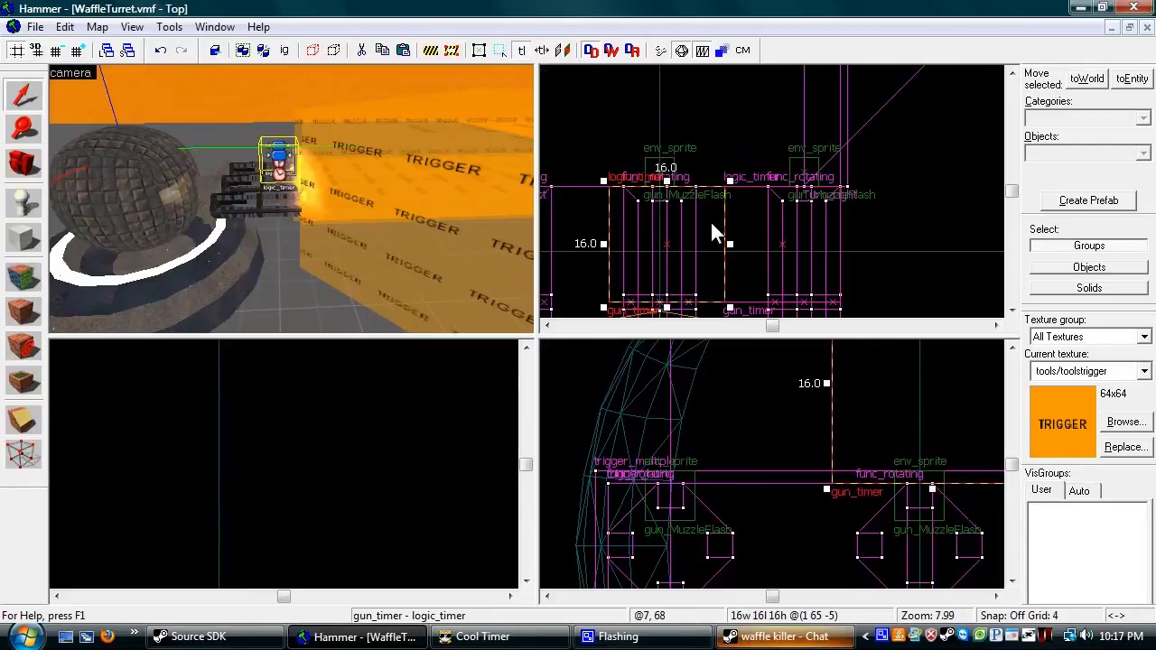
# Step: Rename the copied timer gun_timer1 and delete all of its inherited outputs
pyautogui.hotkey('alt', 'Return')
pyautogui.doubleClick(631, 234)
pyautogui.click(630, 235)
pyautogui.write('1')
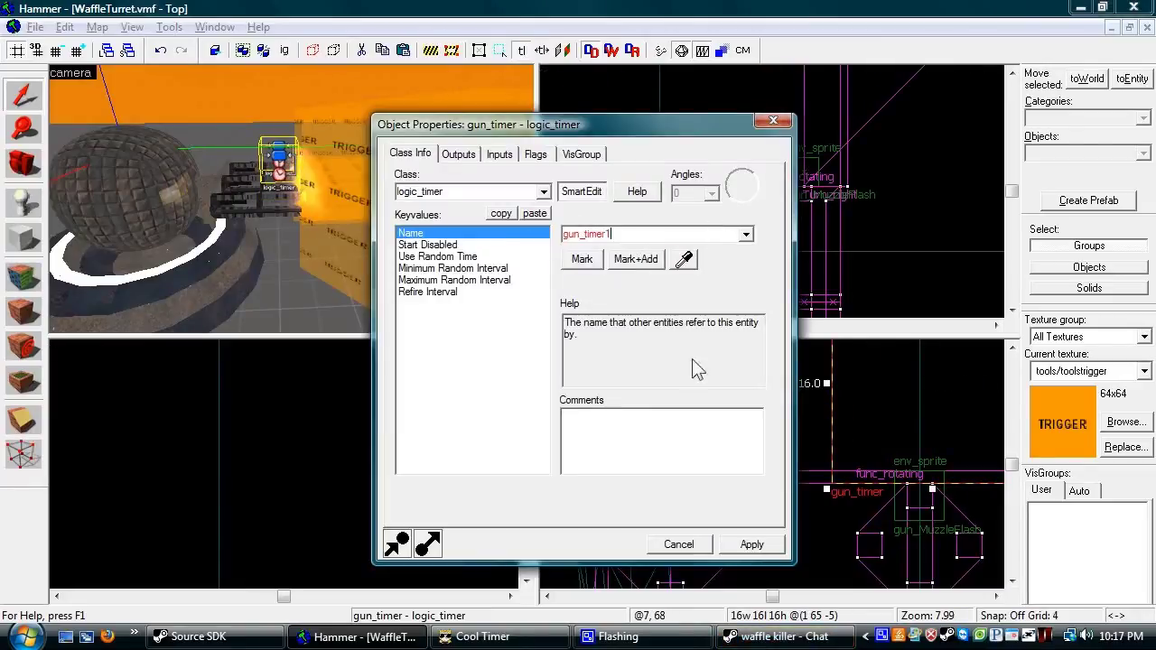
pyautogui.press('Return')
pyautogui.click(460, 155)
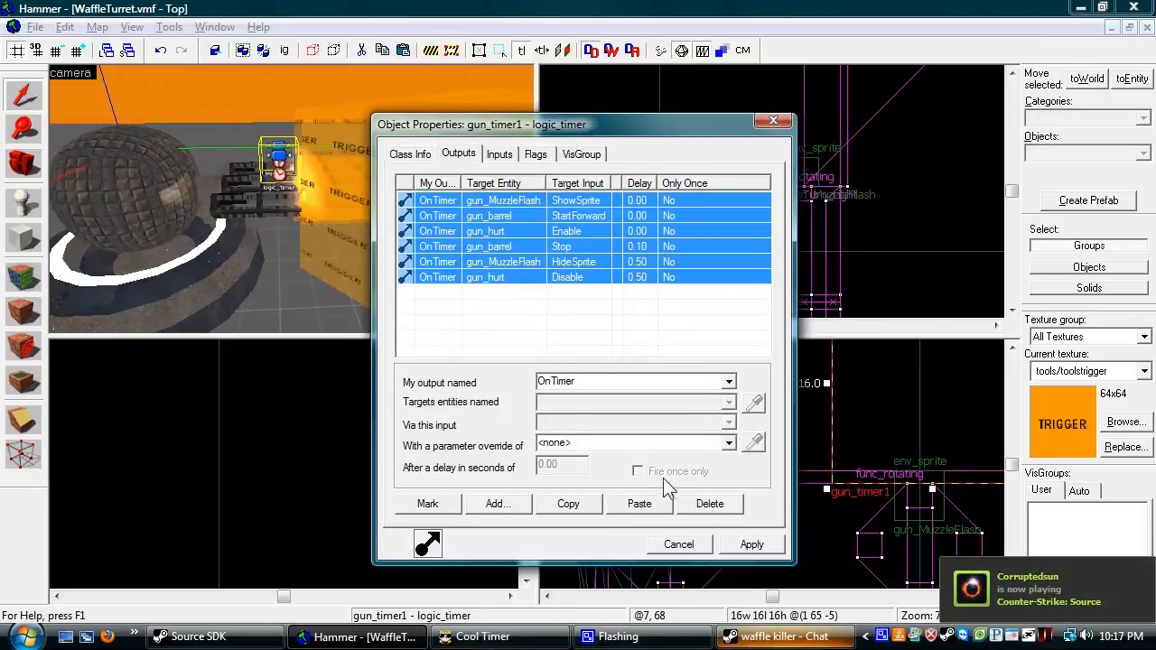
pyautogui.click(710, 503)
pyautogui.press('s')
# Step: Set the Refire Interval of gun_timer1 to .02 and apply it
pyautogui.click(408, 153)
pyautogui.click(537, 246)
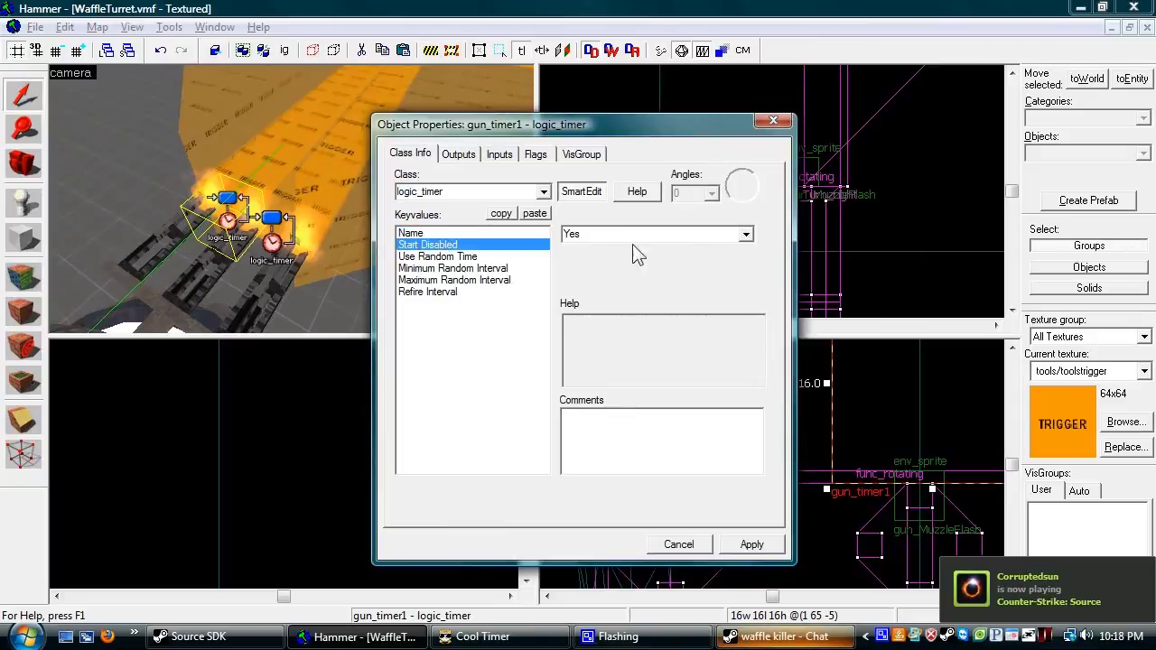
pyautogui.click(451, 293)
pyautogui.moveTo(635, 234); pyautogui.dragTo(498, 259)
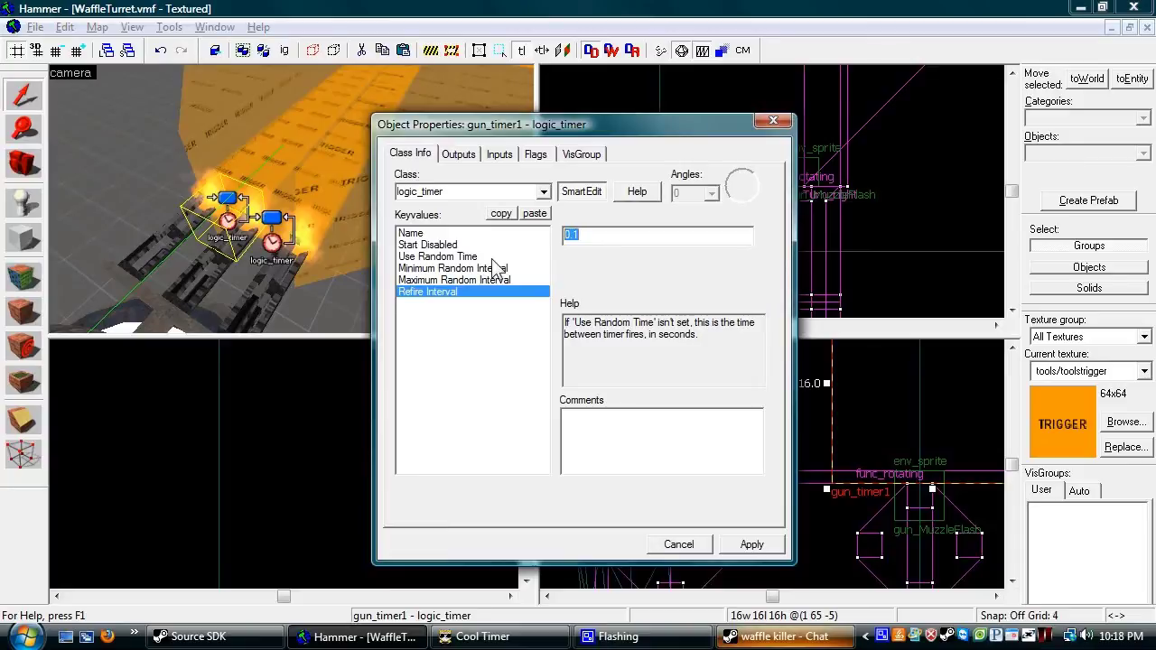
pyautogui.click(755, 545)
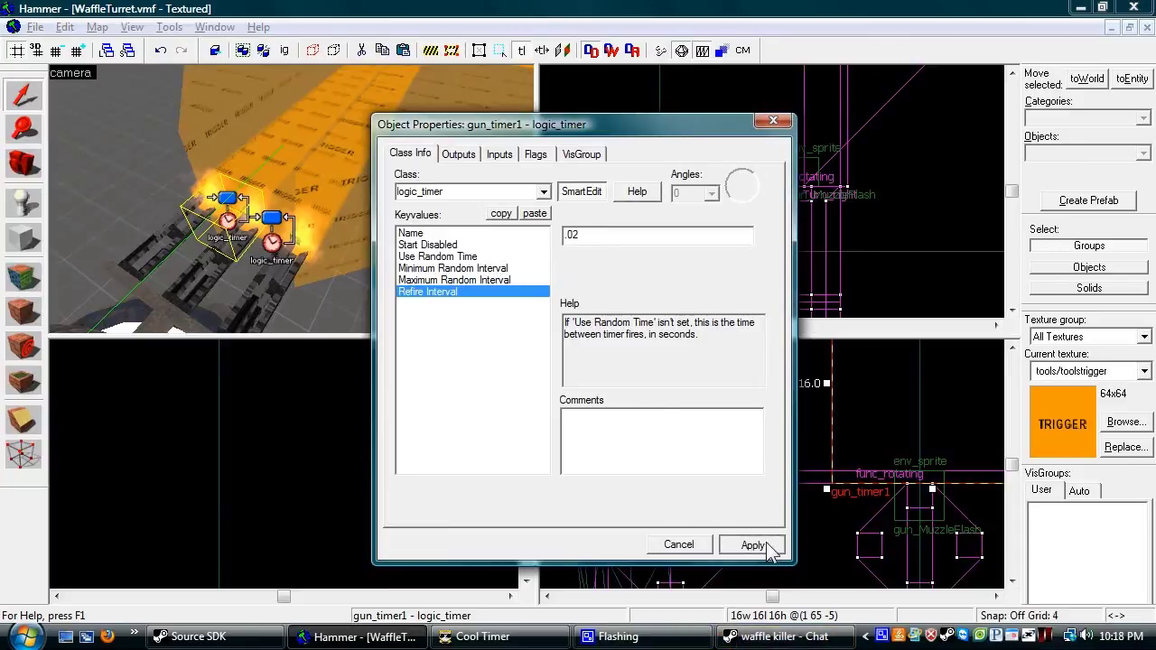
# Step: Add an OnTimer output to gun_timer1 that sends Disable to Turn_right
pyautogui.click(458, 153)
pyautogui.click(496, 504)
pyautogui.click(728, 382)
pyautogui.click(560, 394)
pyautogui.click(336, 233)
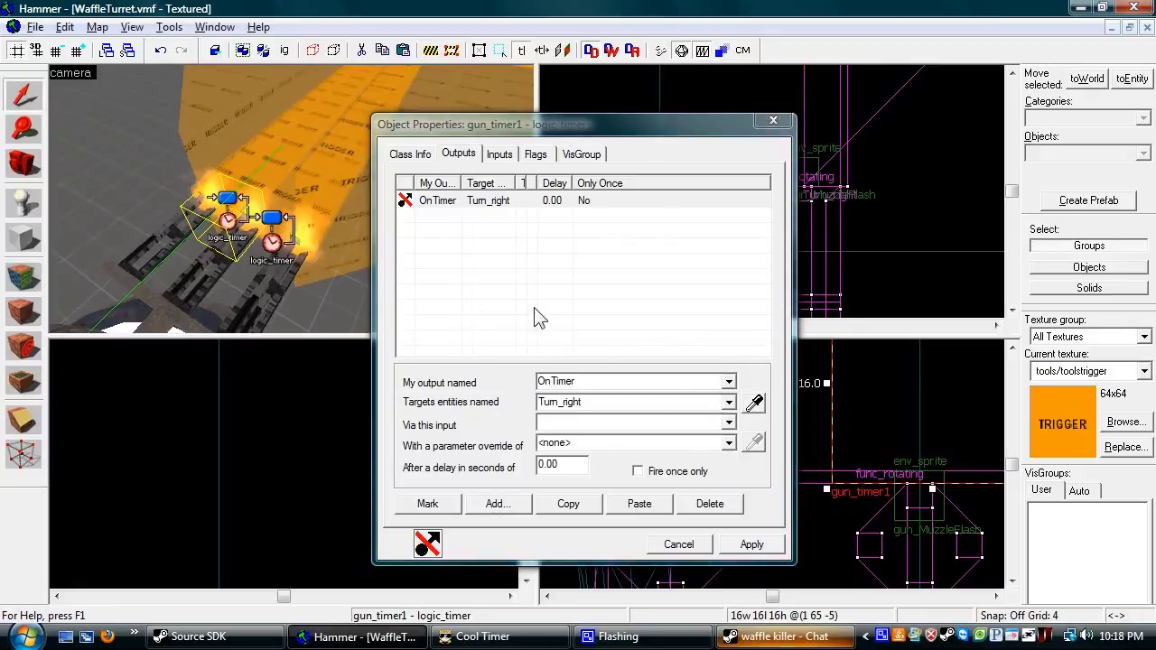
pyautogui.click(620, 425)
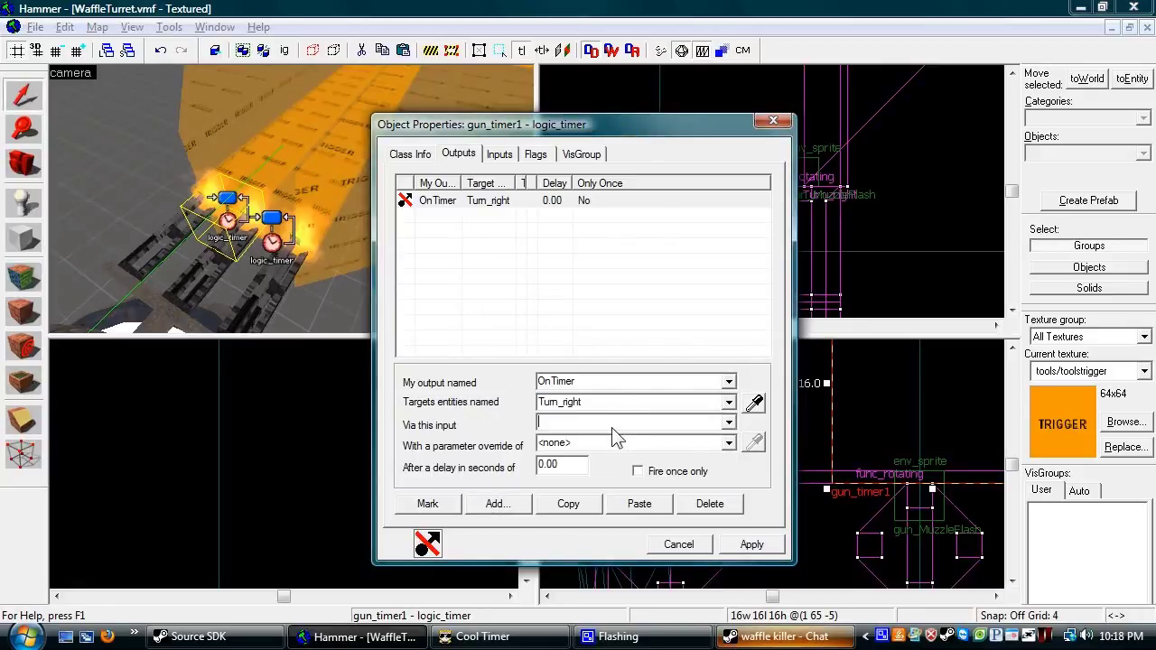
pyautogui.write('Disable')
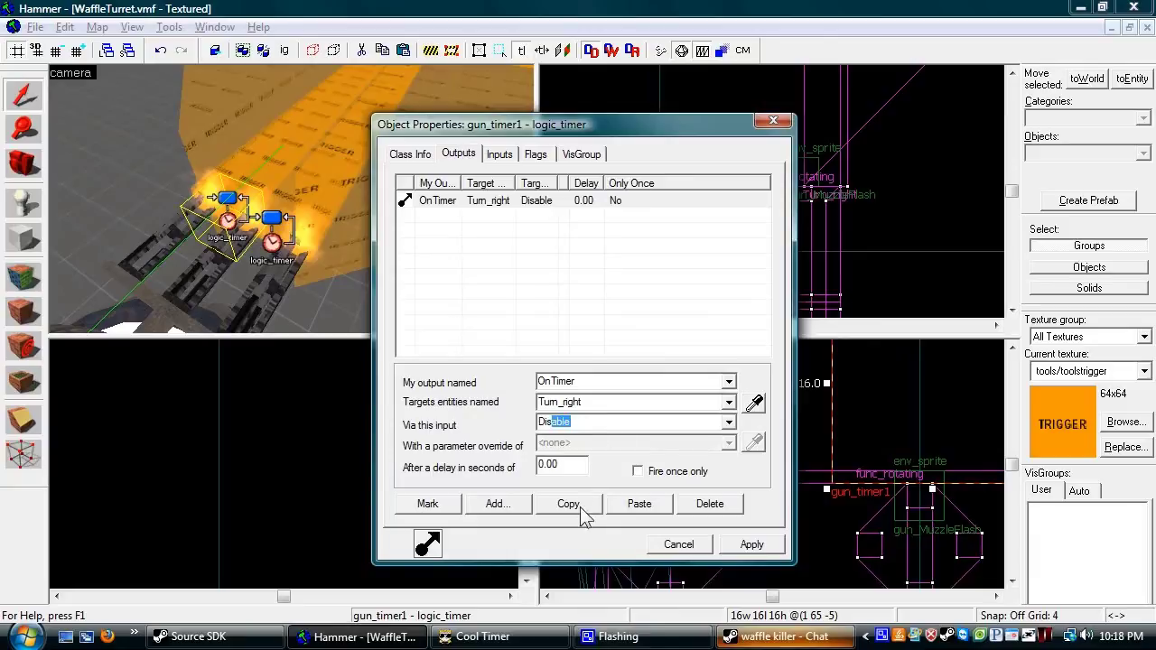
# Step: Duplicate the Turn_right output and retarget the copy to Turn_left
pyautogui.click(580, 508)
pyautogui.click(637, 507)
pyautogui.click(730, 402)
pyautogui.press('Up')
pyautogui.press('Return')
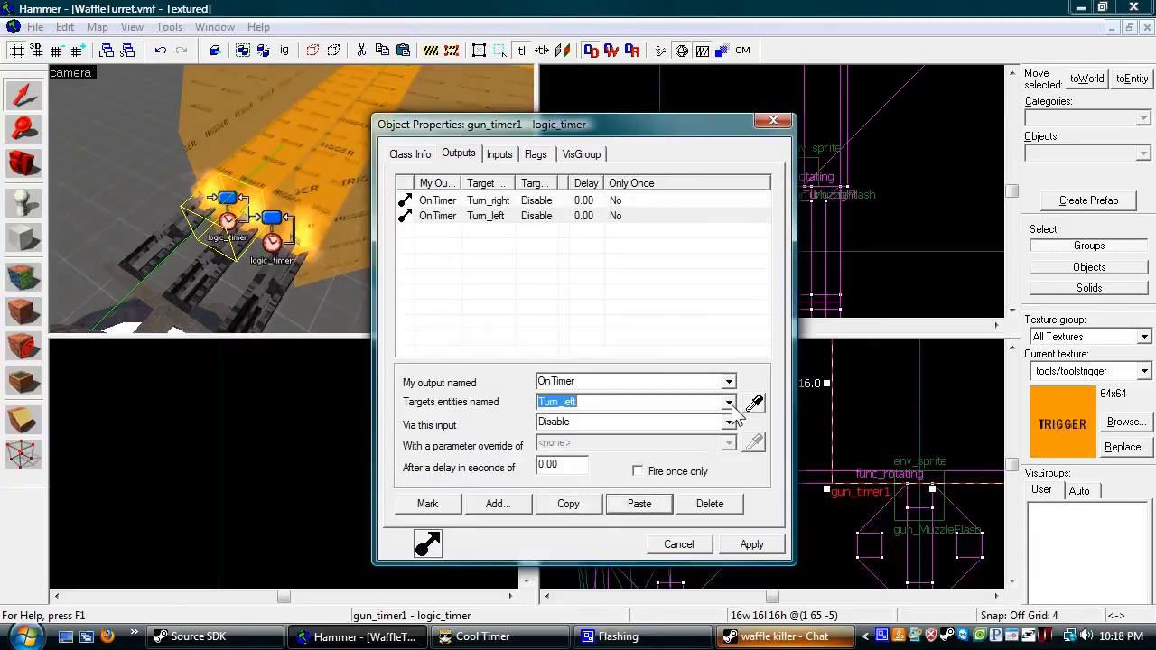
# Step: Duplicate both Disable outputs as Enable with a delay of .01 seconds, apply them and dismiss the countdown alert
pyautogui.moveTo(595, 268); pyautogui.dragTo(510, 191)
pyautogui.click(581, 506)
pyautogui.click(633, 510)
pyautogui.doubleClick(597, 426)
pyautogui.write('En')
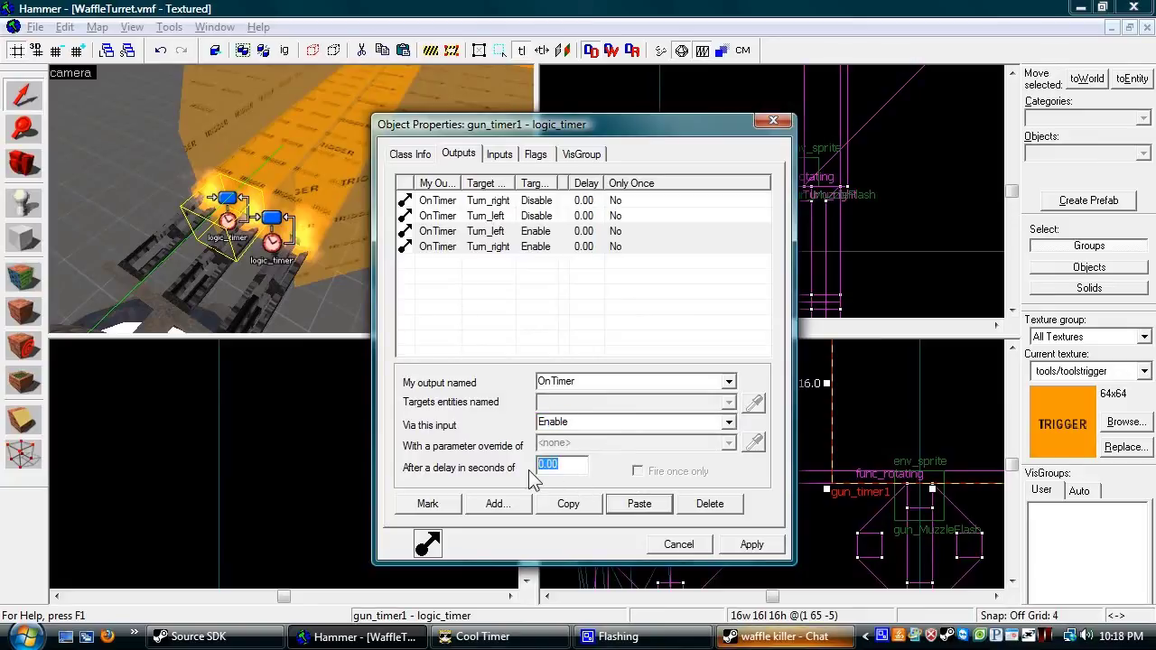
pyautogui.write('.01')
pyautogui.click(767, 553)
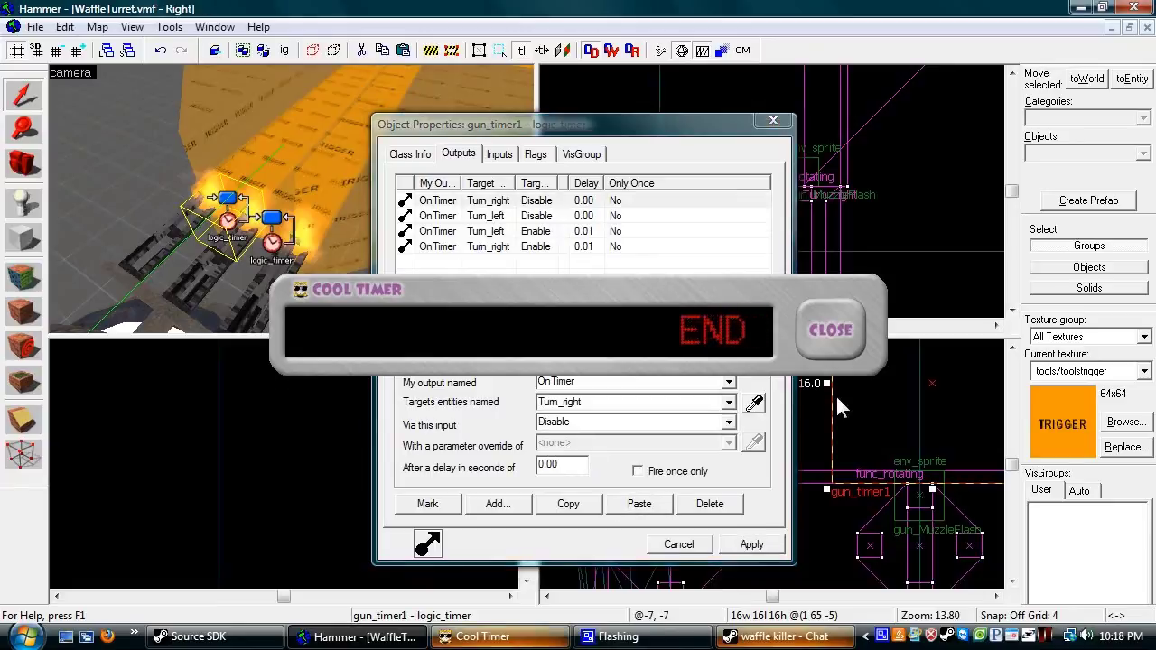
pyautogui.click(827, 340)
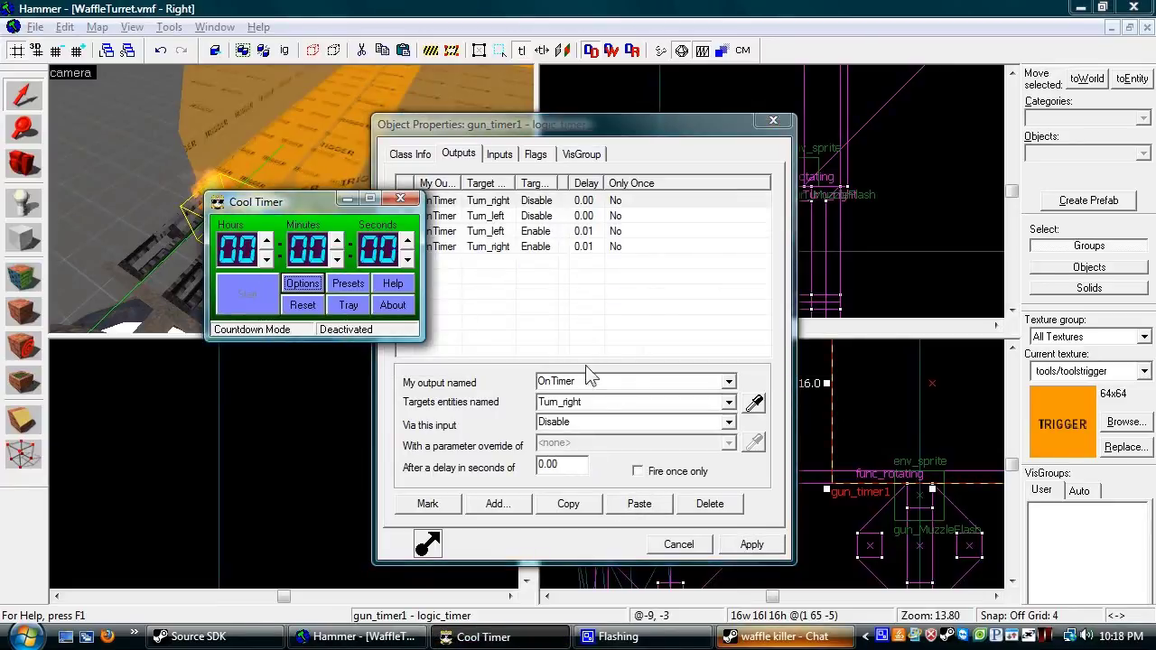